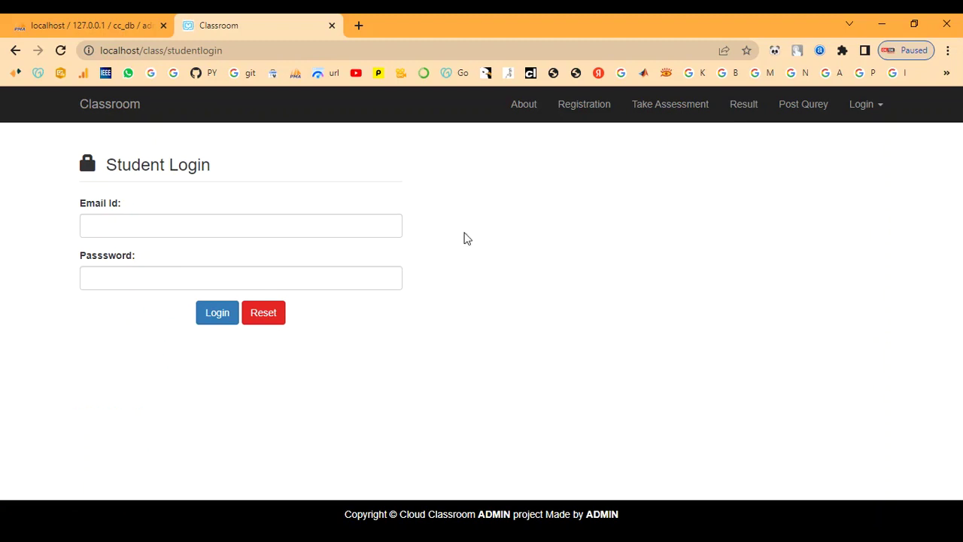
# View the About page, then go back to the Classroom home page
pyautogui.click(803, 105)
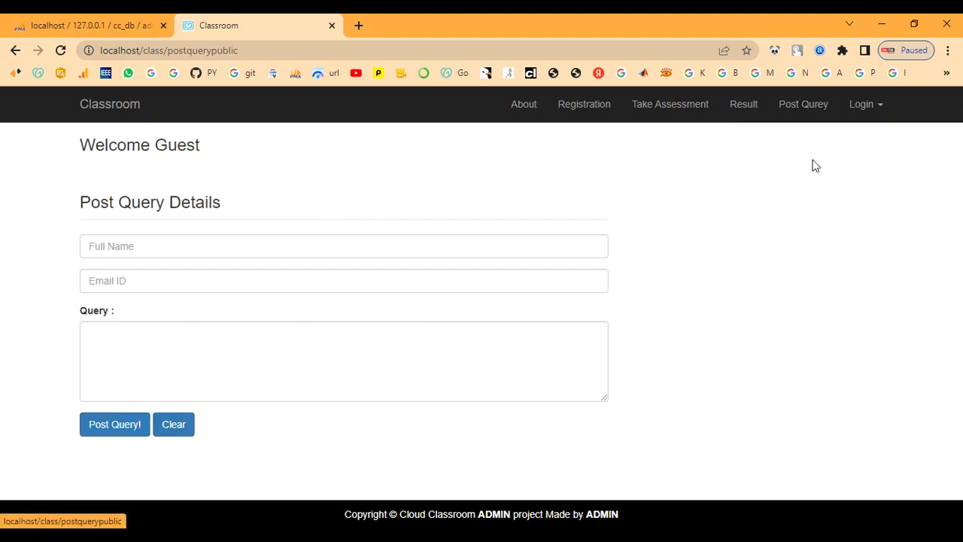
pyautogui.click(516, 107)
pyautogui.scroll(-3, 482, 339)
pyautogui.scroll(5, 481, 338)
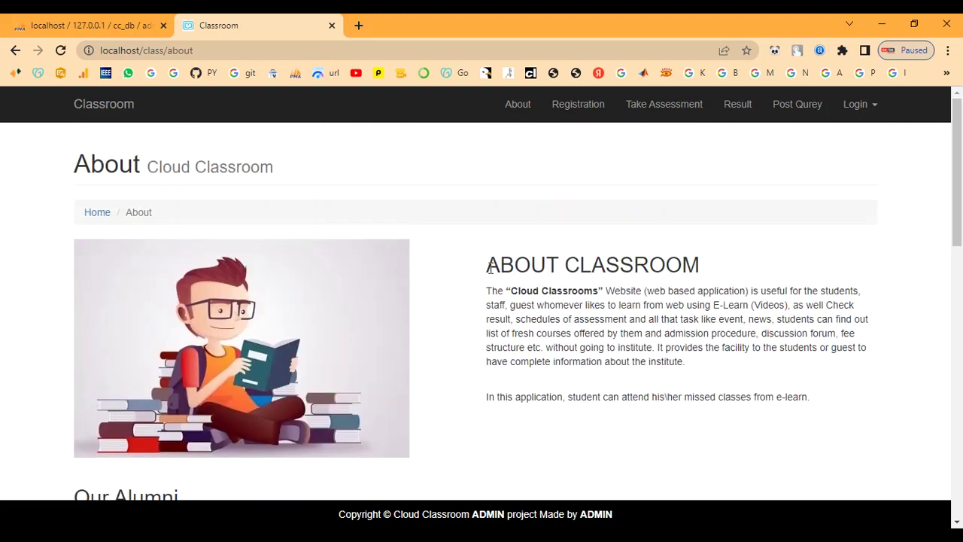
pyautogui.click(107, 105)
# Highlight the About Us, Objectives, Project Category & Technology Used and TECHNOLOGY USED text
pyautogui.scroll(-3, 450, 296)
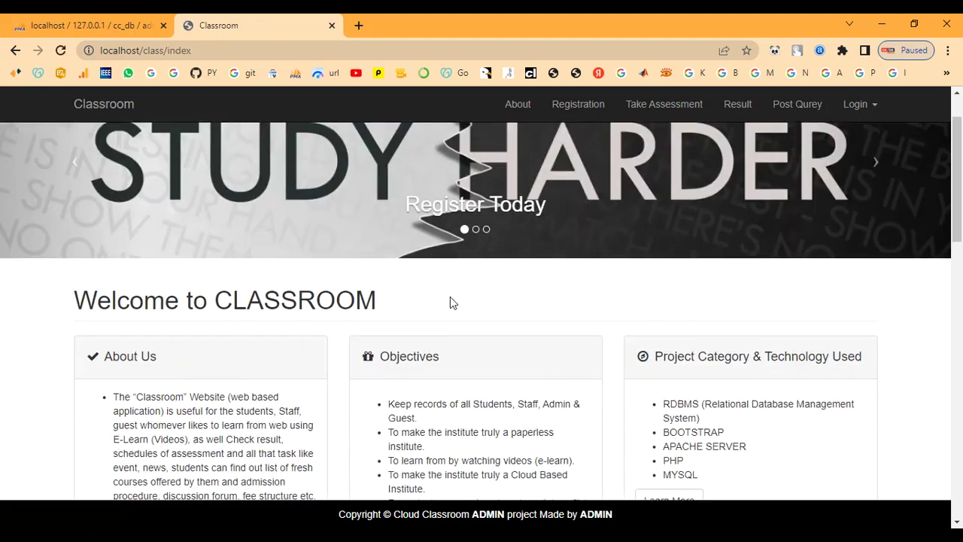
pyautogui.moveTo(103, 203); pyautogui.dragTo(278, 426)
pyautogui.click(298, 424)
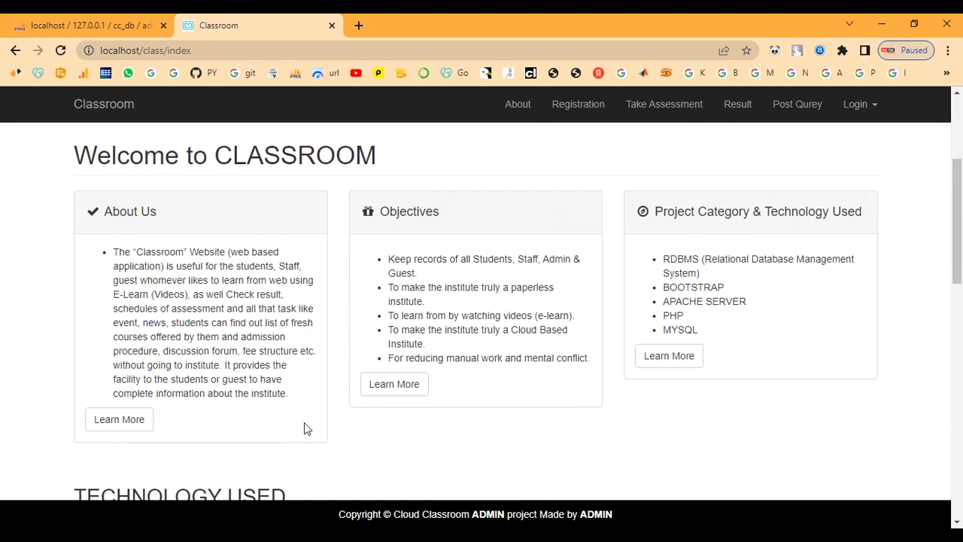
pyautogui.moveTo(376, 212); pyautogui.dragTo(496, 419)
pyautogui.click(496, 419)
pyautogui.moveTo(656, 212); pyautogui.dragTo(758, 372)
pyautogui.click(758, 374)
pyautogui.scroll(-4, 693, 432)
pyautogui.moveTo(83, 213); pyautogui.dragTo(378, 223)
pyautogui.click(379, 223)
# Read the CLASSROOM section and copyright footer, highlighting their text, then return to the top
pyautogui.scroll(-1, 244, 324)
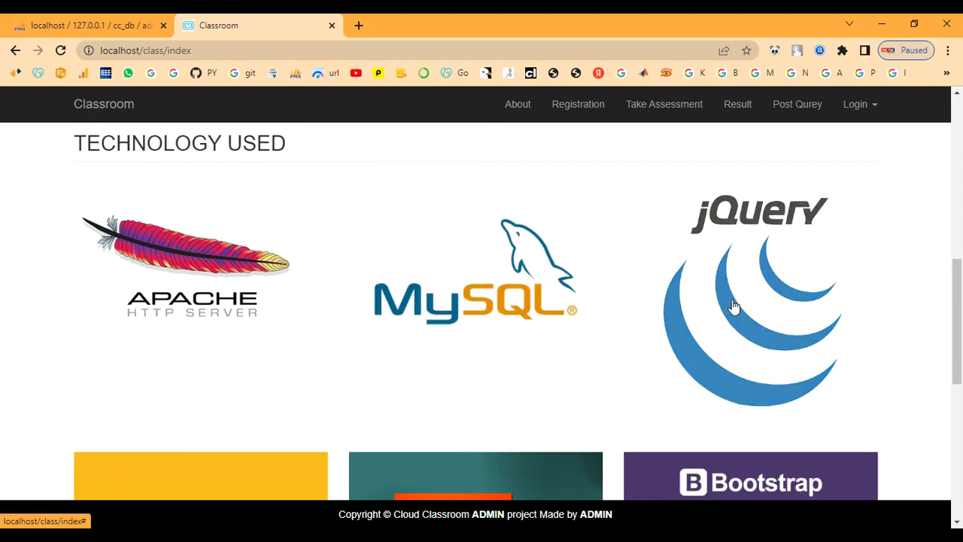
pyautogui.scroll(-3, 732, 308)
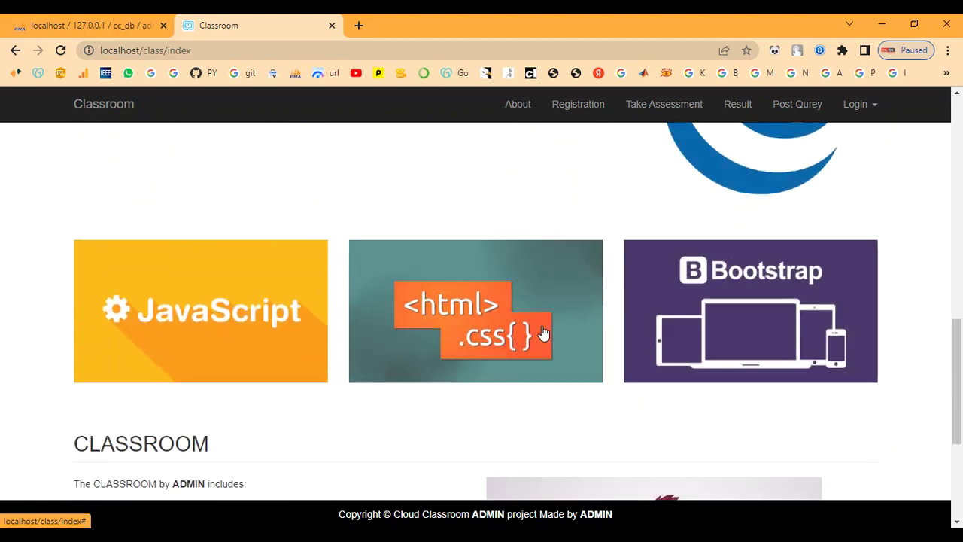
pyautogui.scroll(-1, 254, 346)
pyautogui.scroll(-1, 255, 346)
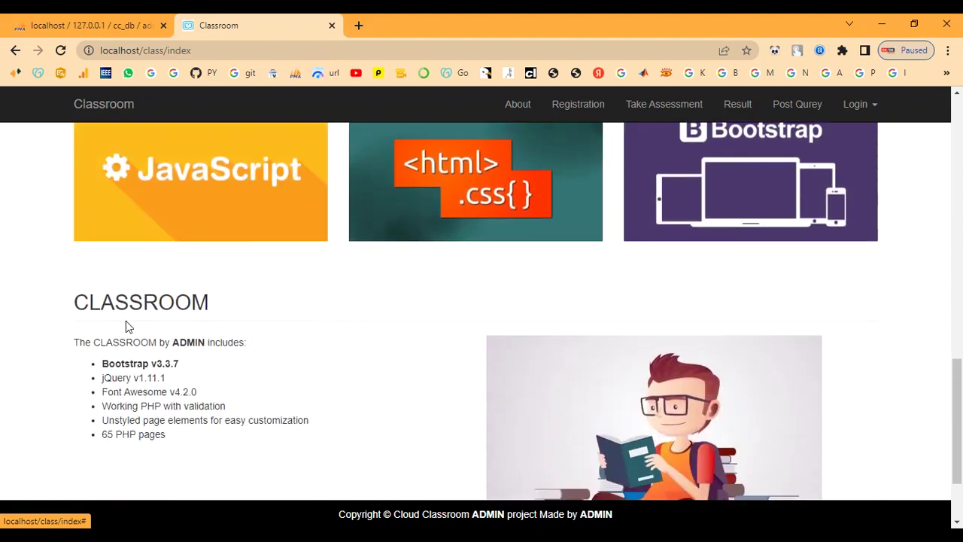
pyautogui.moveTo(84, 302); pyautogui.dragTo(359, 428)
pyautogui.click(319, 397)
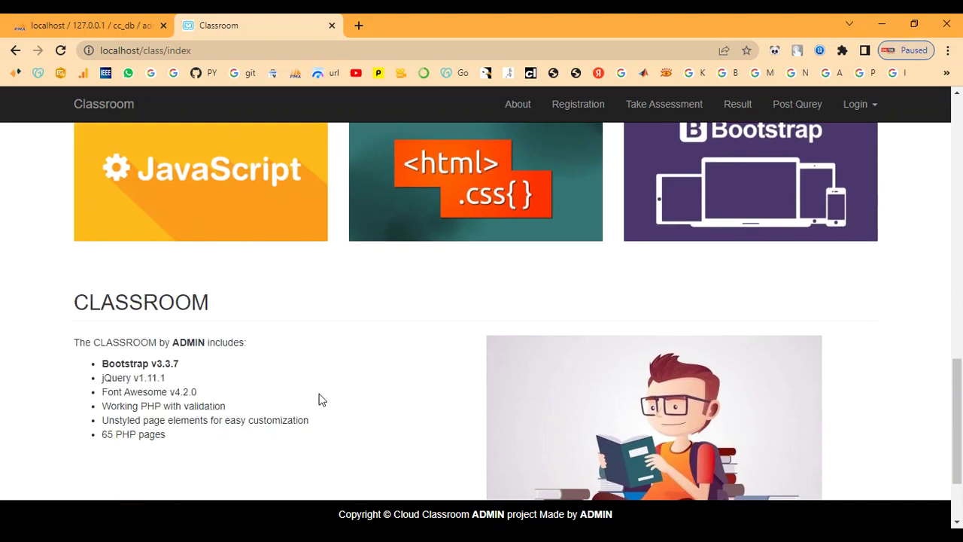
pyautogui.scroll(-2, 319, 396)
pyautogui.moveTo(81, 230); pyautogui.dragTo(277, 254)
pyautogui.click(277, 253)
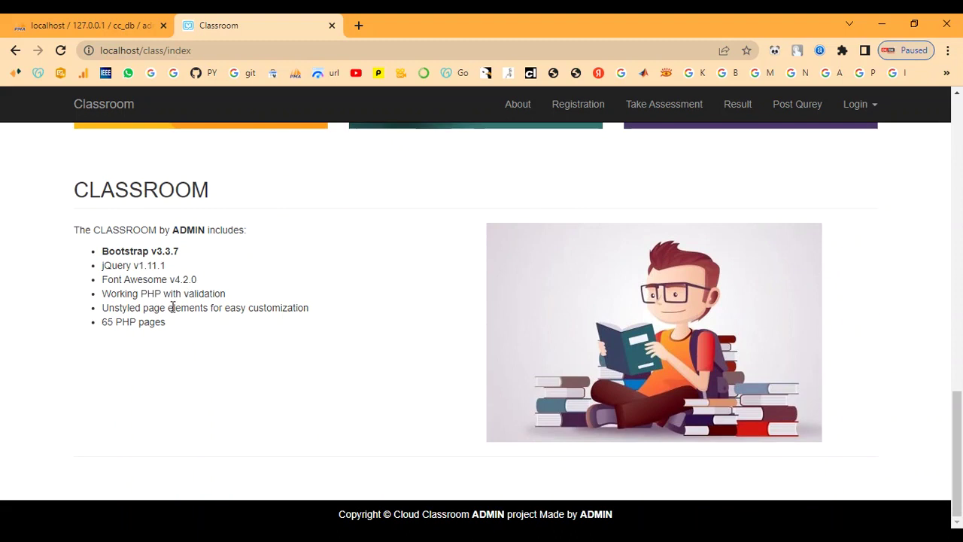
pyautogui.moveTo(343, 511); pyautogui.dragTo(646, 518)
pyautogui.click(341, 423)
pyautogui.scroll(8, 338, 421)
pyautogui.scroll(3, 404, 401)
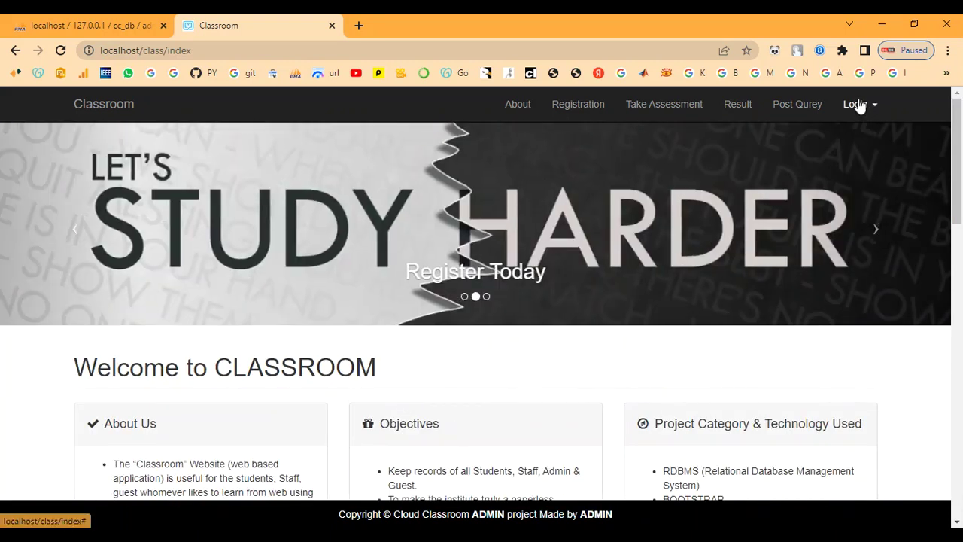
# Sign in through Admin Login with the administrator id and password, declining Chrome's password saving
pyautogui.click(859, 104)
pyautogui.click(833, 178)
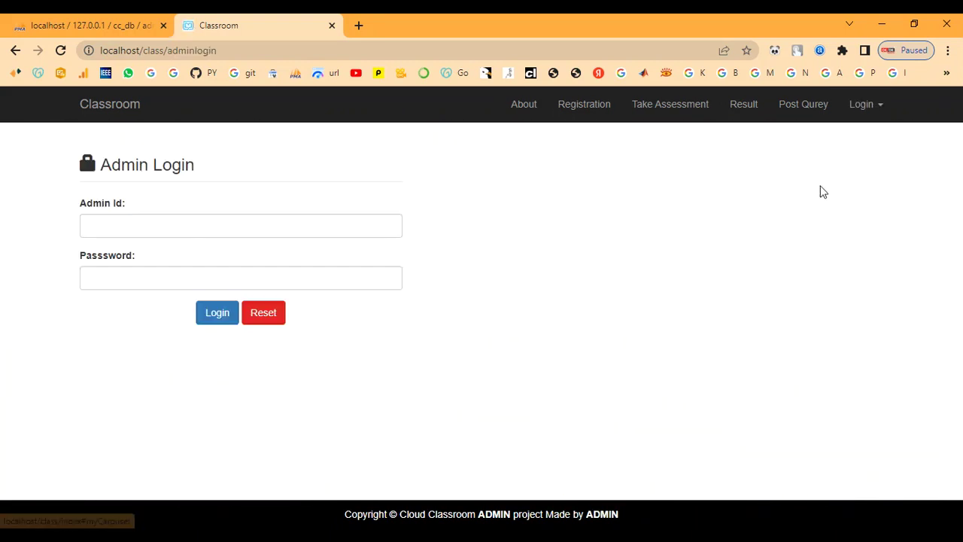
pyautogui.click(180, 220)
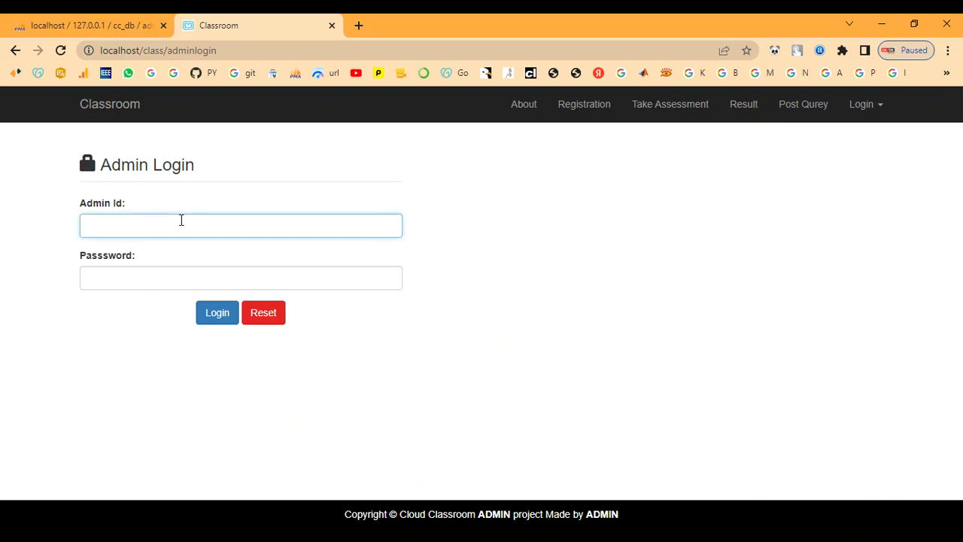
pyautogui.write('admin')
pyautogui.press('Tab')
pyautogui.write('a')
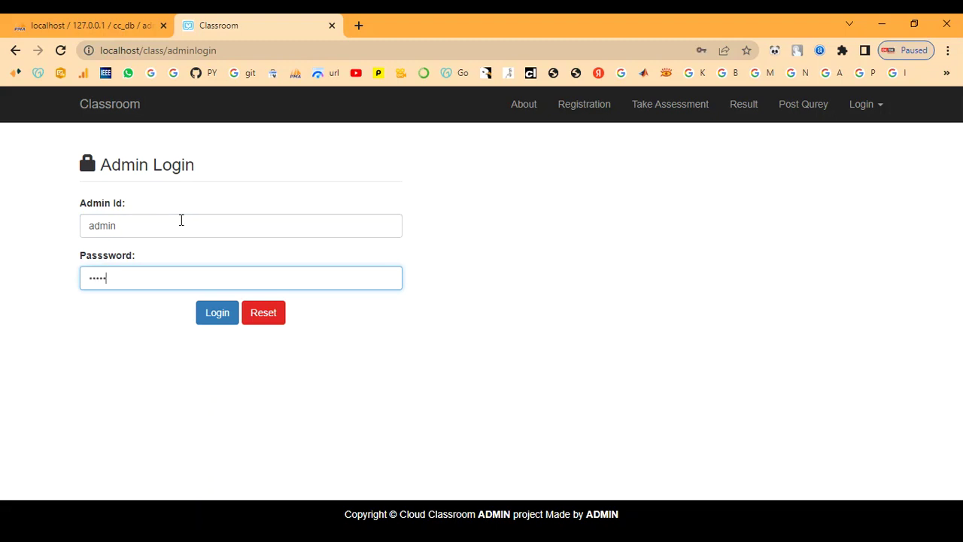
pyautogui.write('dmin')
pyautogui.click(205, 317)
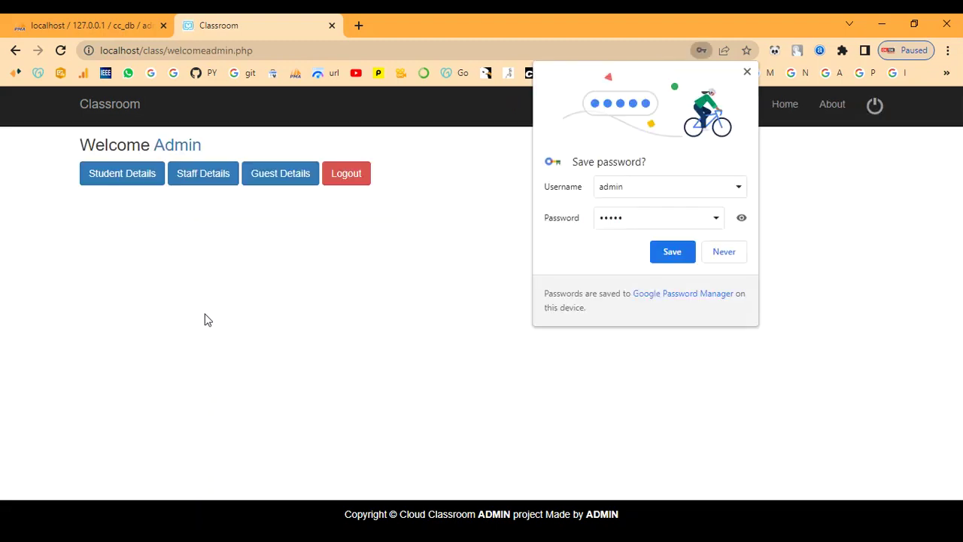
pyautogui.click(721, 256)
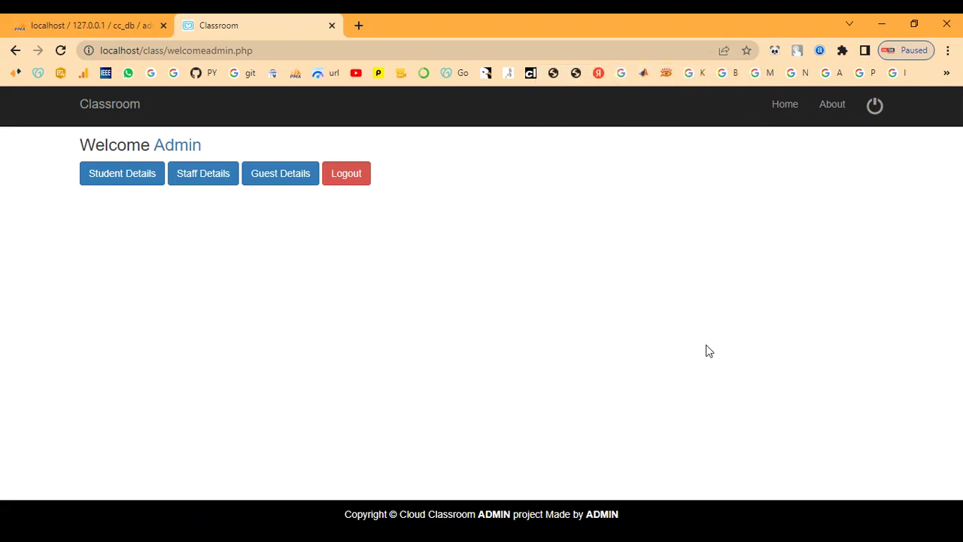
# View the Student, Staff and Guest Details lists in turn from the admin home page
pyautogui.click(124, 174)
pyautogui.scroll(-3, 213, 309)
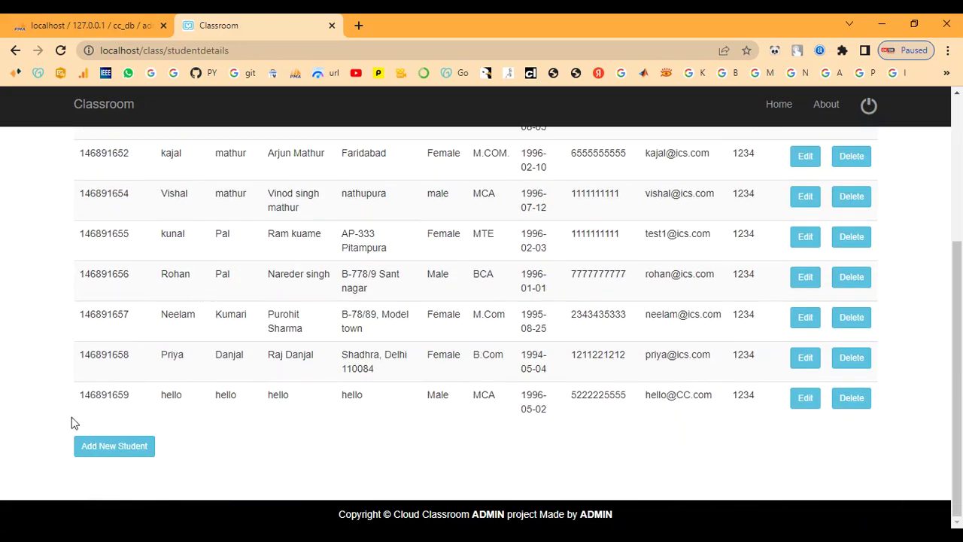
pyautogui.scroll(3, 90, 300)
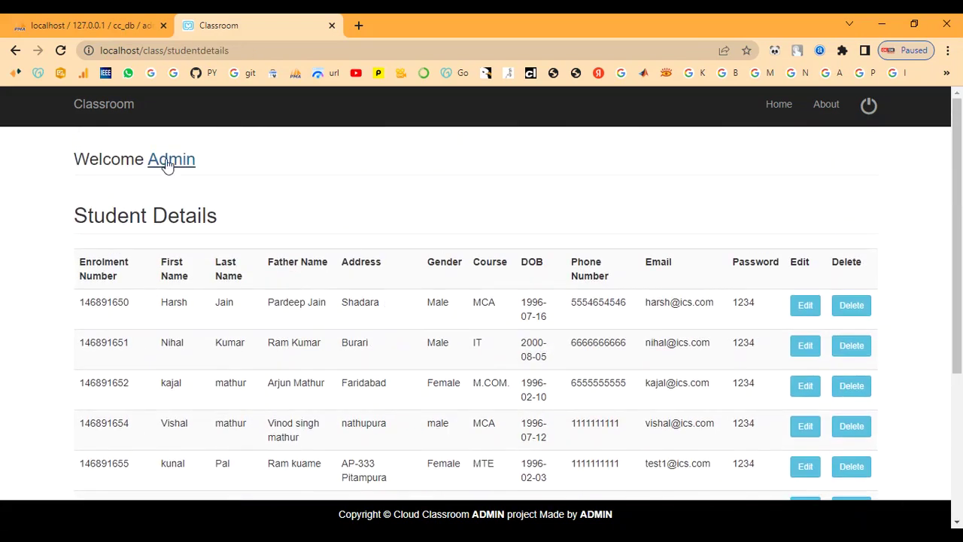
pyautogui.click(167, 166)
pyautogui.click(193, 178)
pyautogui.scroll(-2, 295, 376)
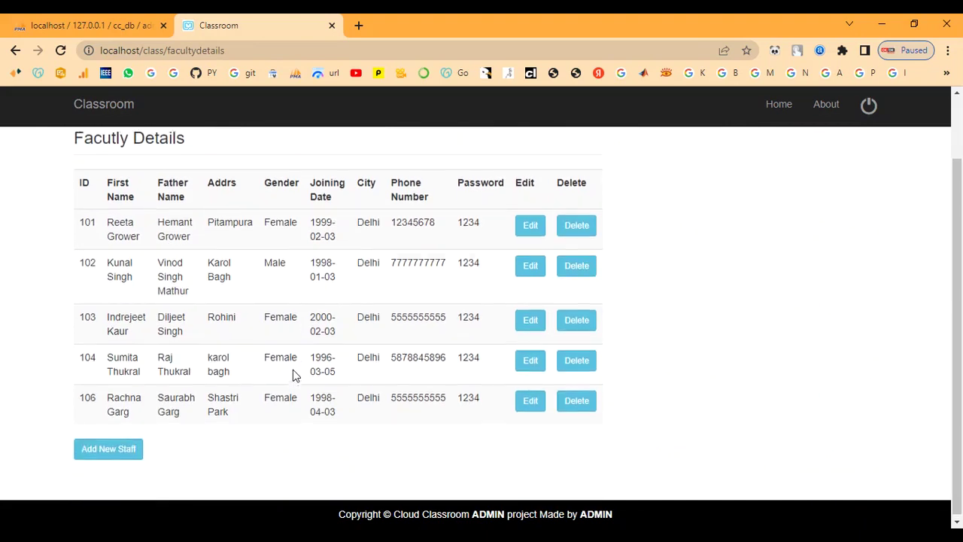
pyautogui.scroll(1, 384, 310)
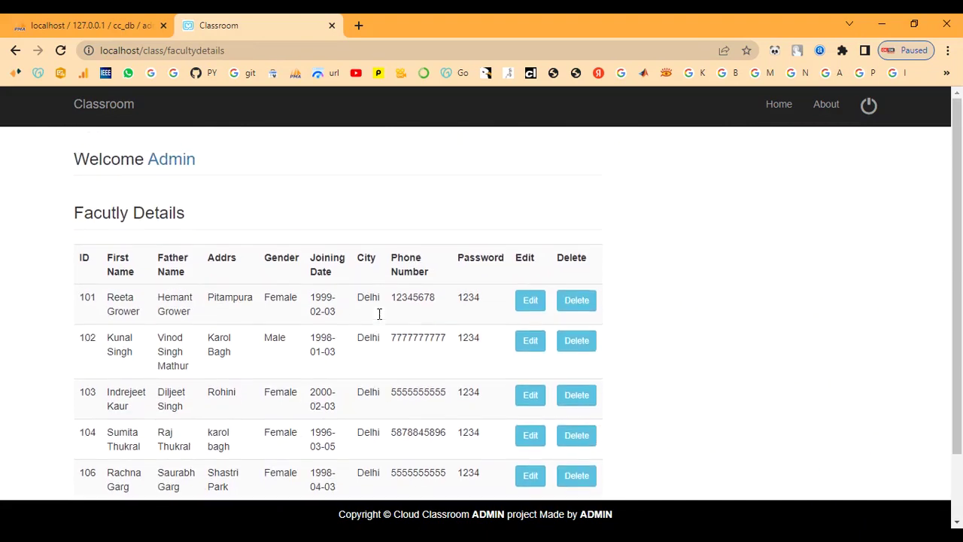
pyautogui.click(168, 162)
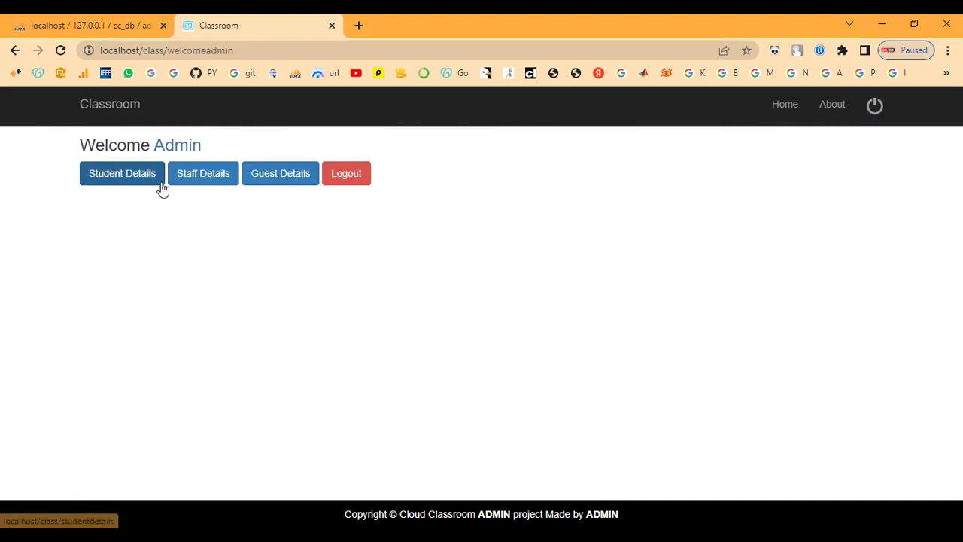
pyautogui.click(280, 175)
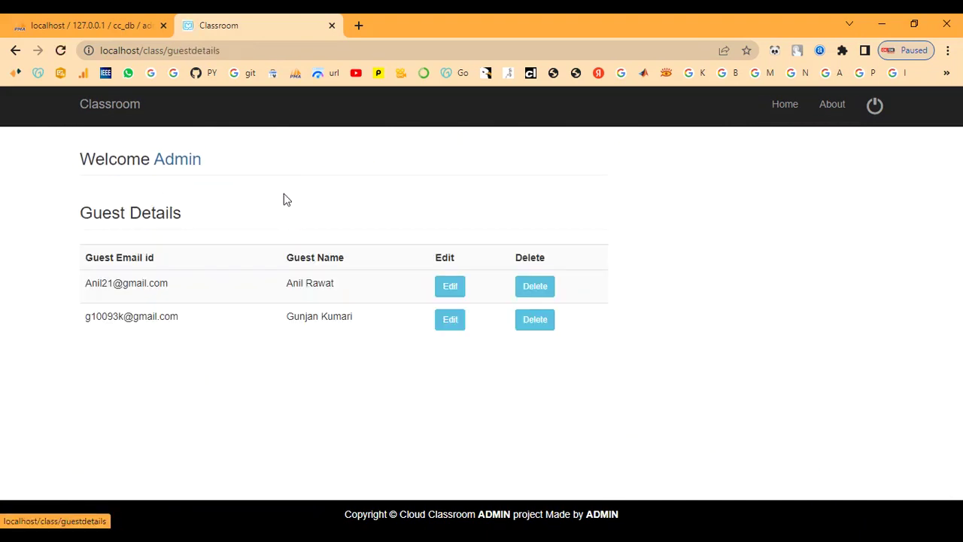
pyautogui.click(189, 164)
# Reopen Student Details and bring up the Add New Student form
pyautogui.click(123, 179)
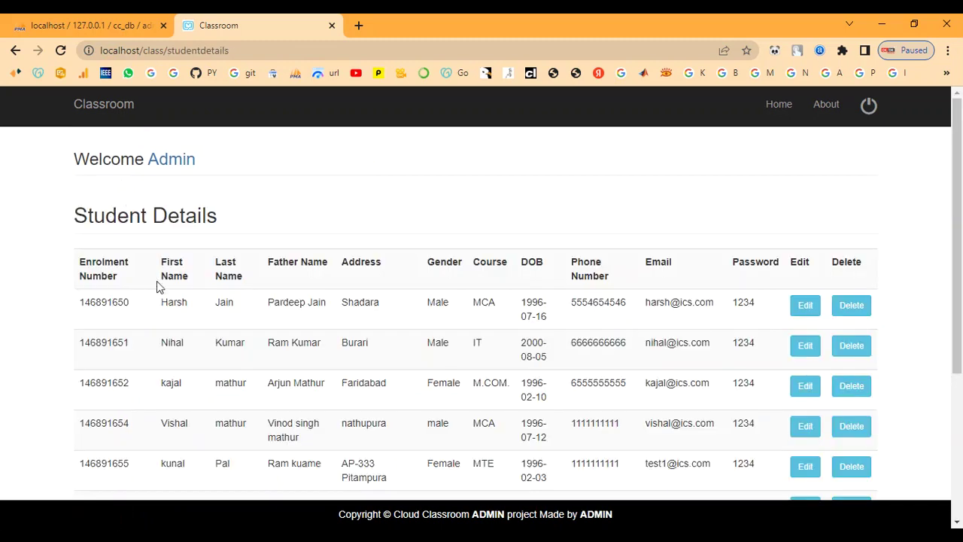
pyautogui.scroll(-3, 156, 281)
pyautogui.click(110, 454)
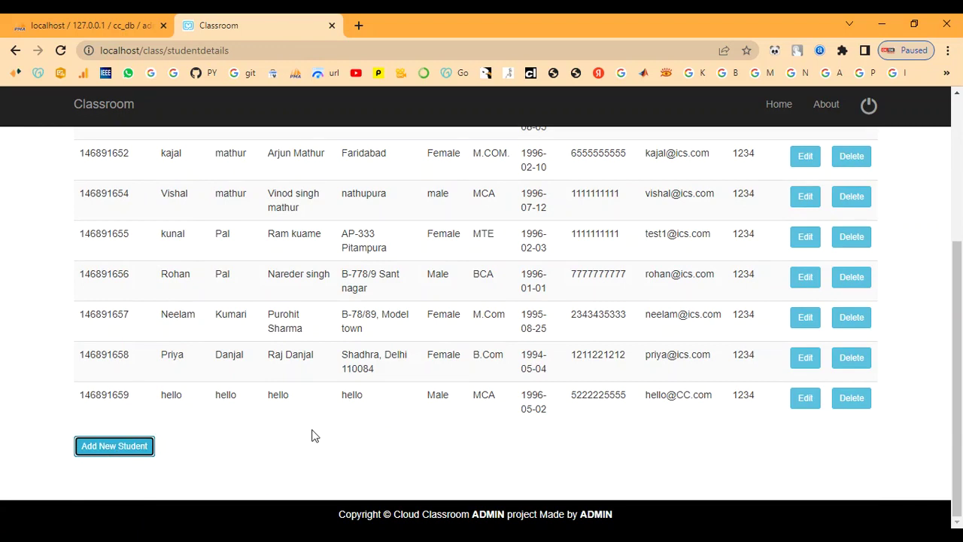
pyautogui.scroll(4, 315, 437)
pyautogui.scroll(-3, 315, 437)
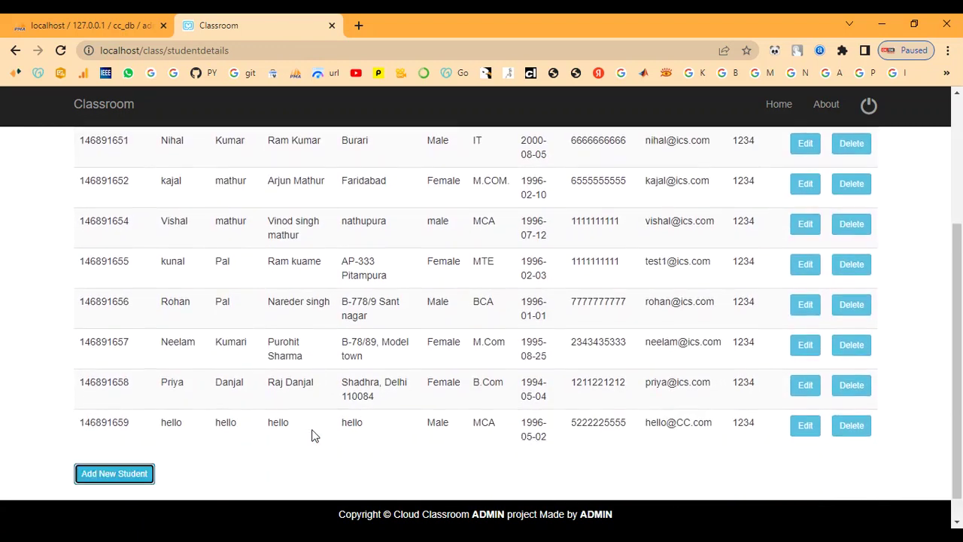
pyautogui.scroll(-1, 315, 436)
pyautogui.click(113, 449)
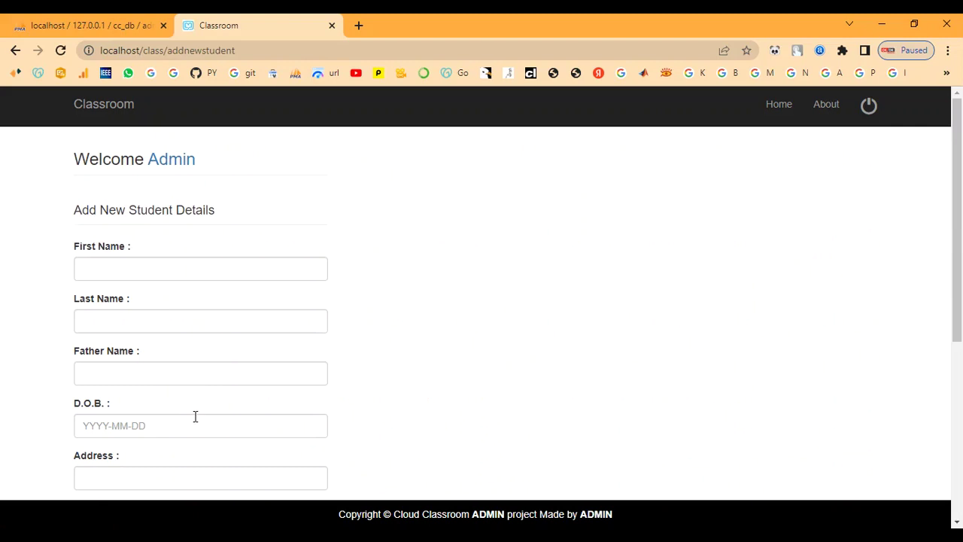
# Enter the student's first, last and father's names, birth date 2000.04.23, and address
pyautogui.click(114, 273)
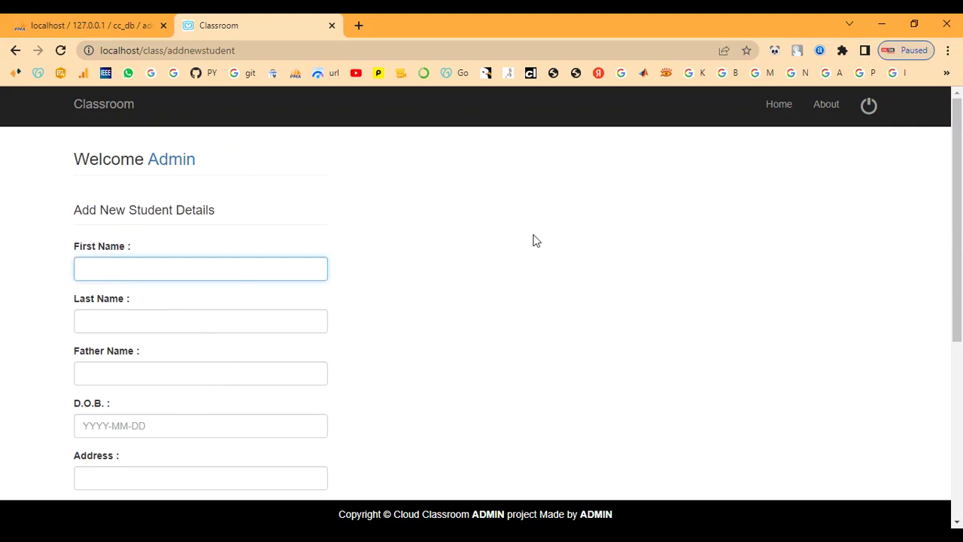
pyautogui.write('ram')
pyautogui.press('Tab')
pyautogui.write('ram')
pyautogui.press('Tab')
pyautogui.write('rav')
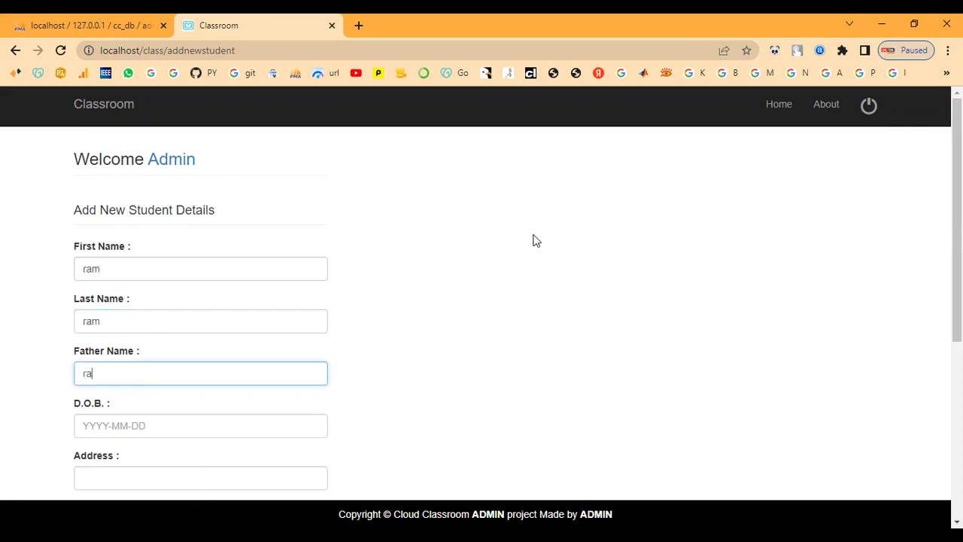
pyautogui.press('Tab')
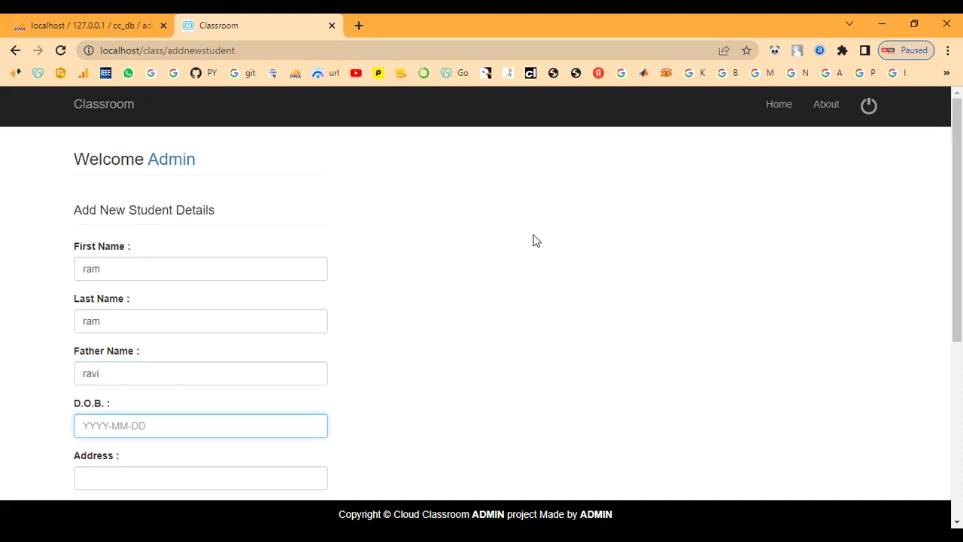
pyautogui.write('2000')
pyautogui.write('.')
pyautogui.write('04')
pyautogui.write('.23')
pyautogui.press('Tab')
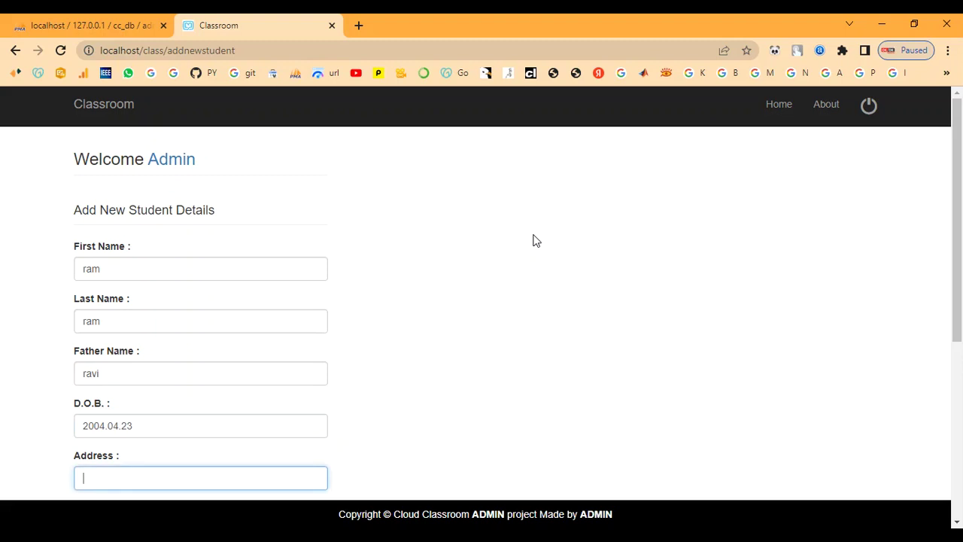
pyautogui.write('chennai')
pyautogui.press('Tab')
# Set the student's gender and enter IT as the course
pyautogui.scroll(-4, 533, 241)
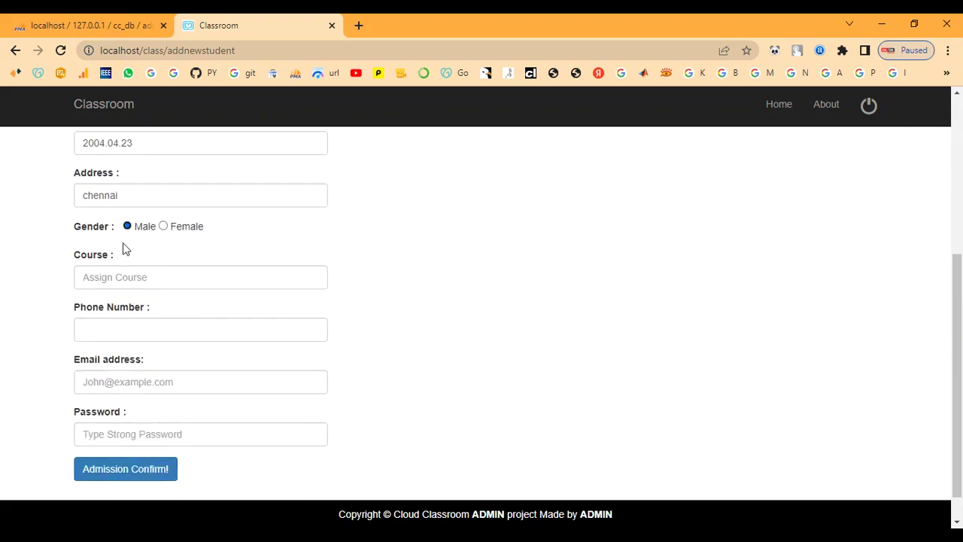
pyautogui.click(142, 196)
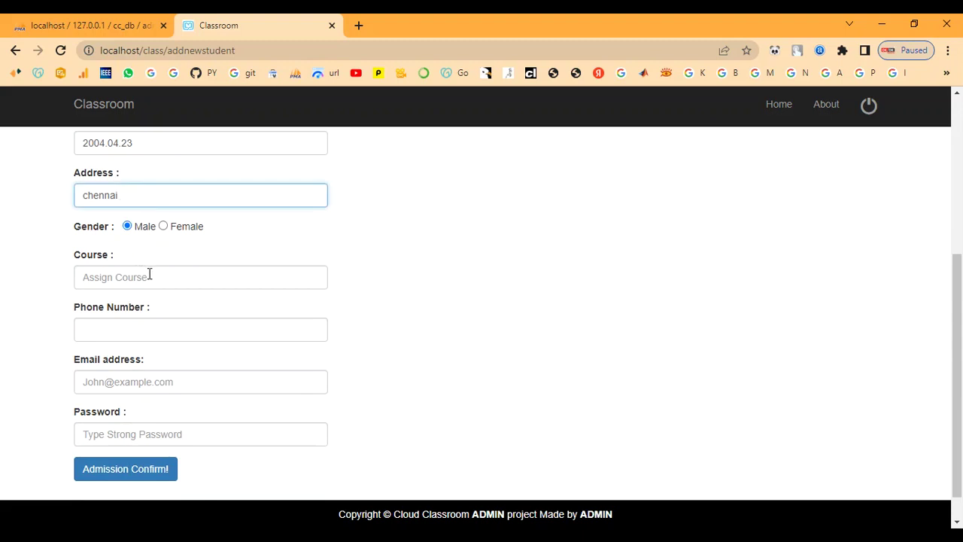
pyautogui.scroll(-1, 148, 274)
pyautogui.click(149, 243)
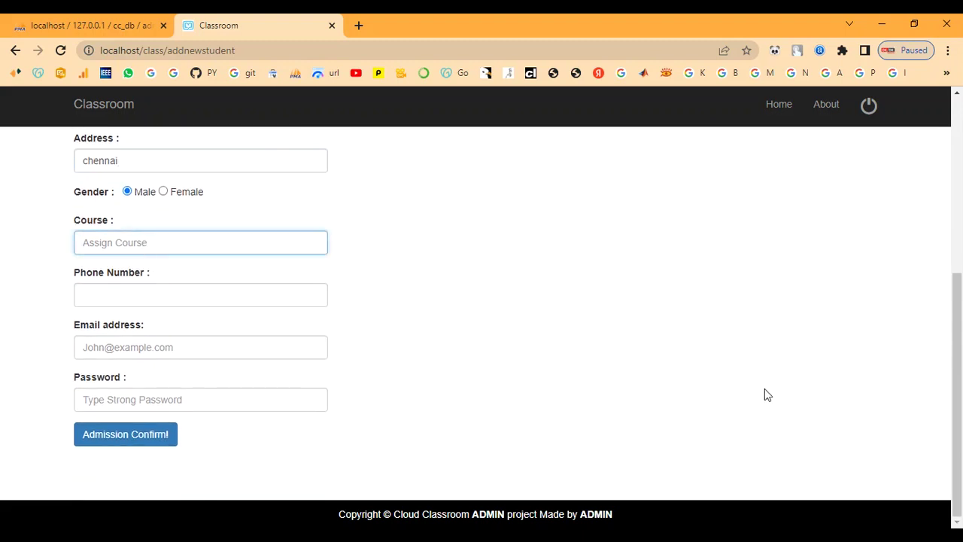
pyautogui.write('IT')
# Fill in the student's phone number, e-mail address and password
pyautogui.click(191, 293)
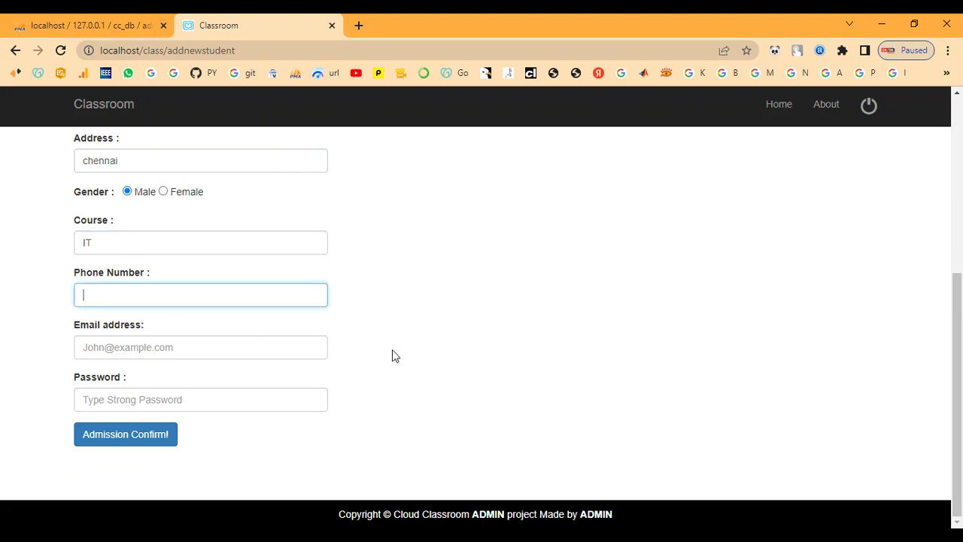
pyautogui.press('Tab')
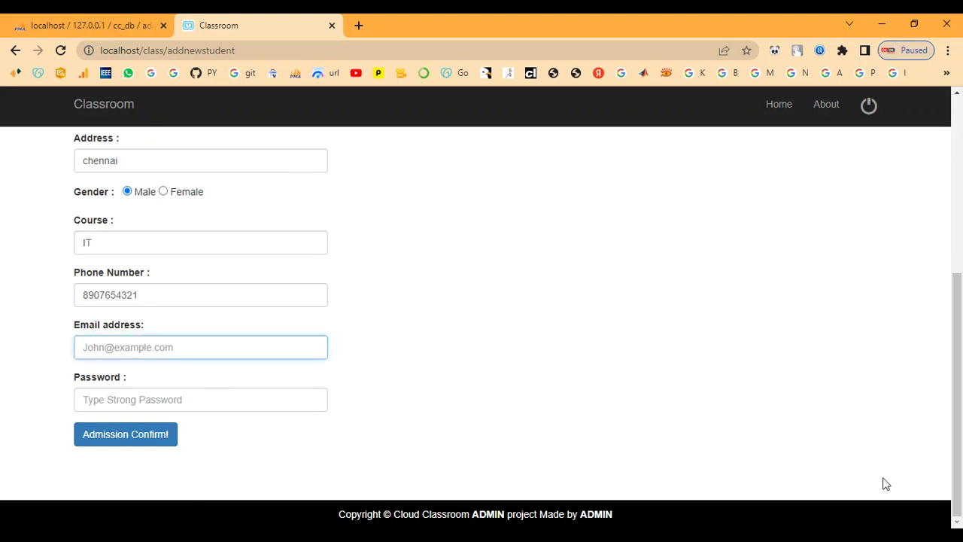
pyautogui.write('R')
pyautogui.press('BackSpace')
pyautogui.press('Tab')
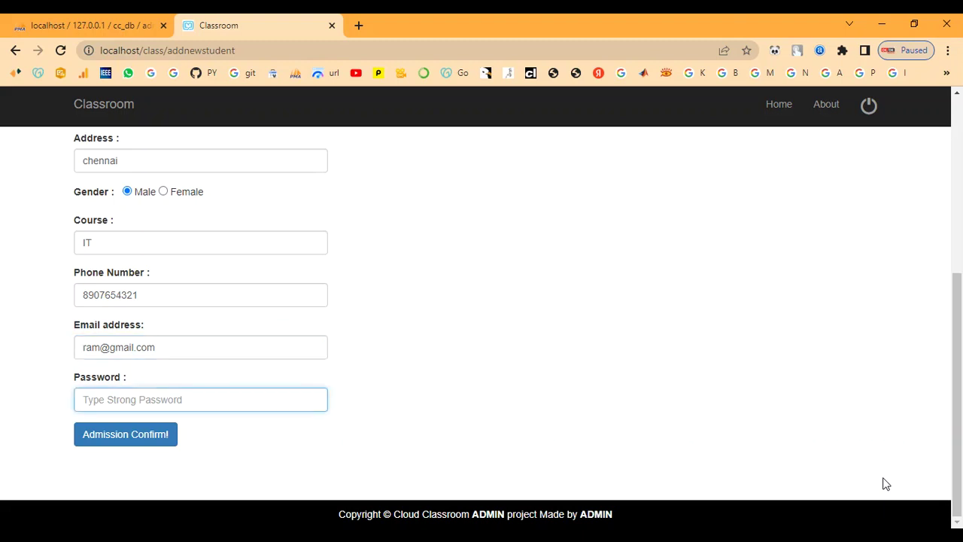
pyautogui.write('12')
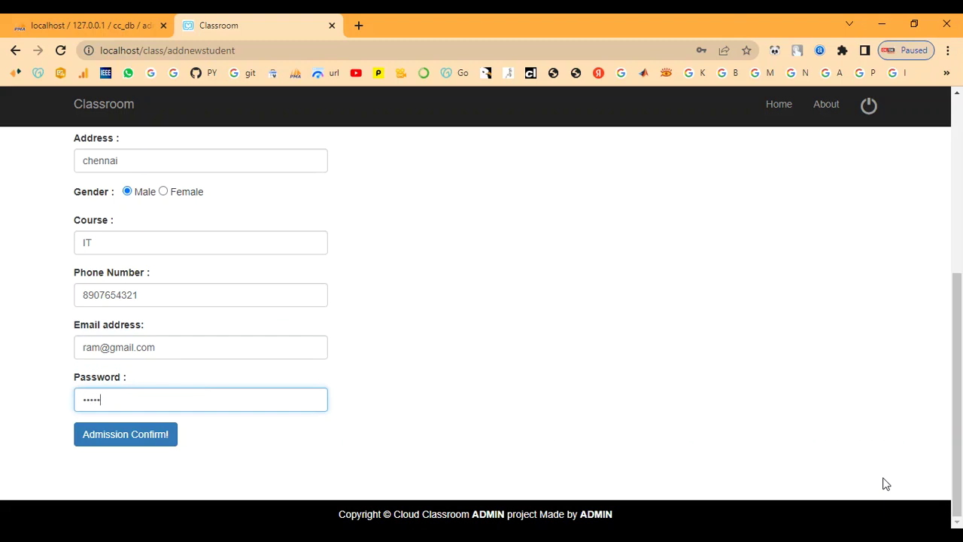
# Confirm the admission, select the issued enrolment number, and return to the admin home page
pyautogui.click(142, 440)
pyautogui.moveTo(248, 156); pyautogui.dragTo(735, 159)
pyautogui.click(586, 213)
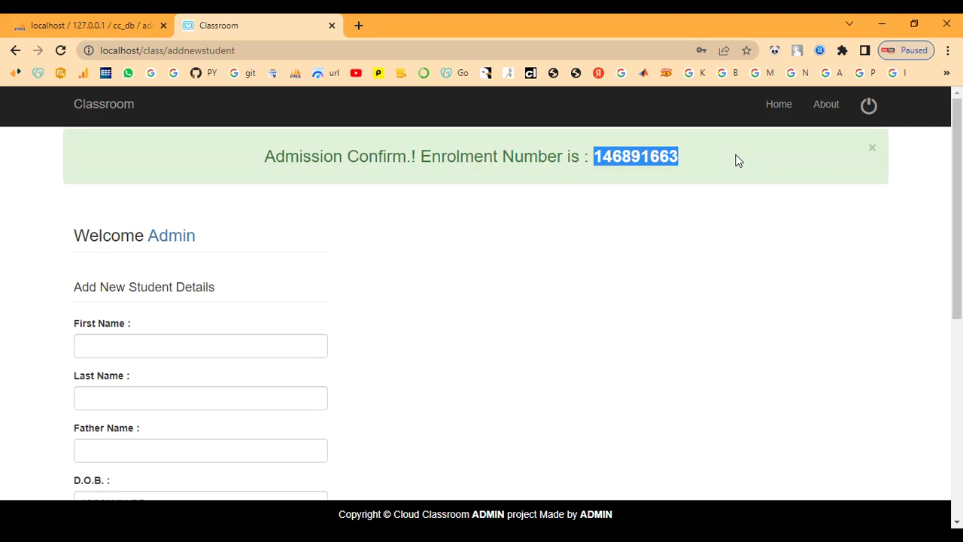
pyautogui.click(714, 293)
pyautogui.scroll(-5, 505, 343)
pyautogui.scroll(5, 507, 342)
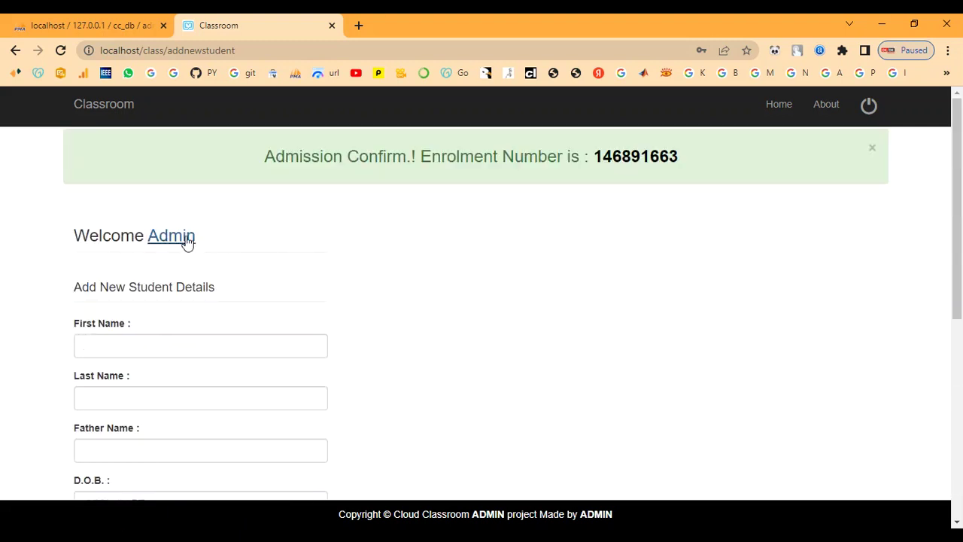
pyautogui.click(188, 241)
# Open the Add New Staff form and enter the staff name, father's name and address
pyautogui.click(197, 189)
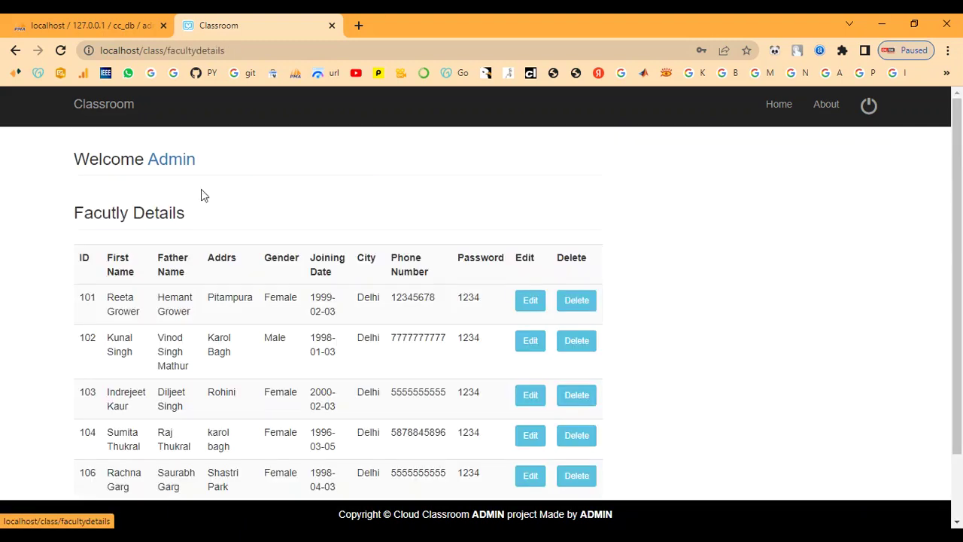
pyautogui.scroll(-1, 299, 333)
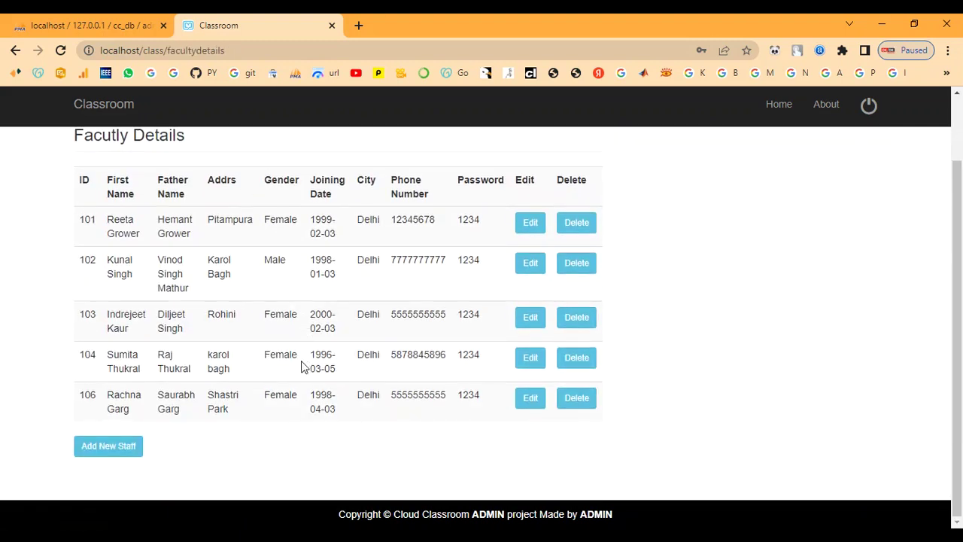
pyautogui.click(105, 455)
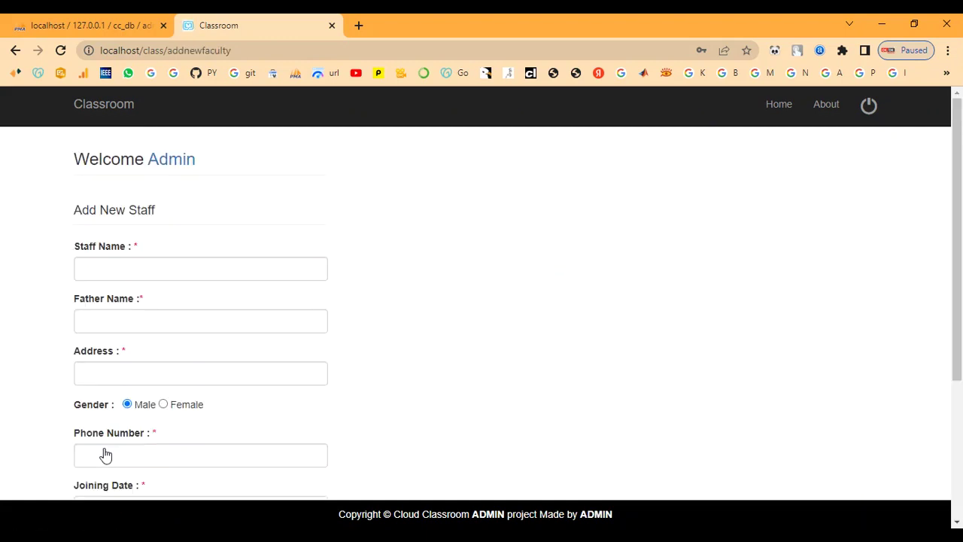
pyautogui.click(125, 269)
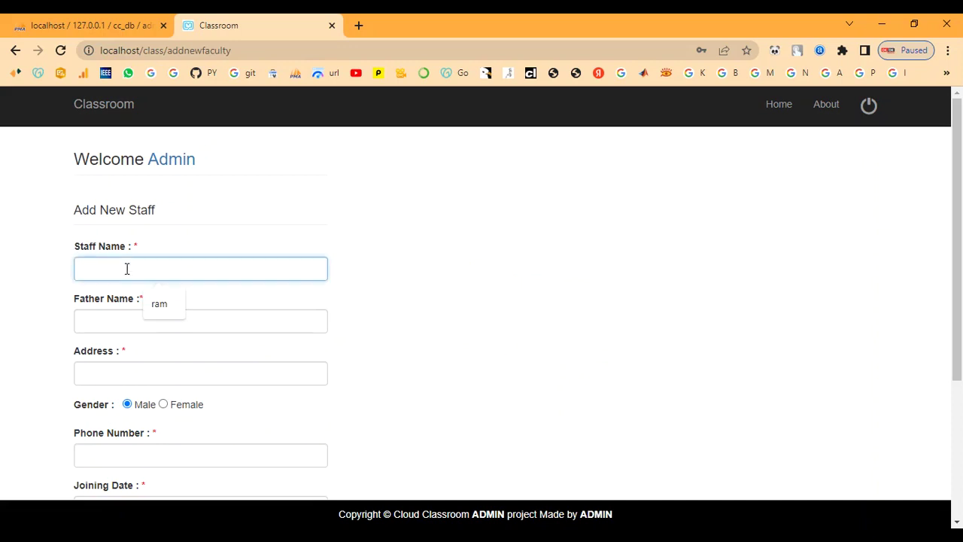
pyautogui.write('anu')
pyautogui.press('Tab')
pyautogui.write('ravi')
pyautogui.press('Tab')
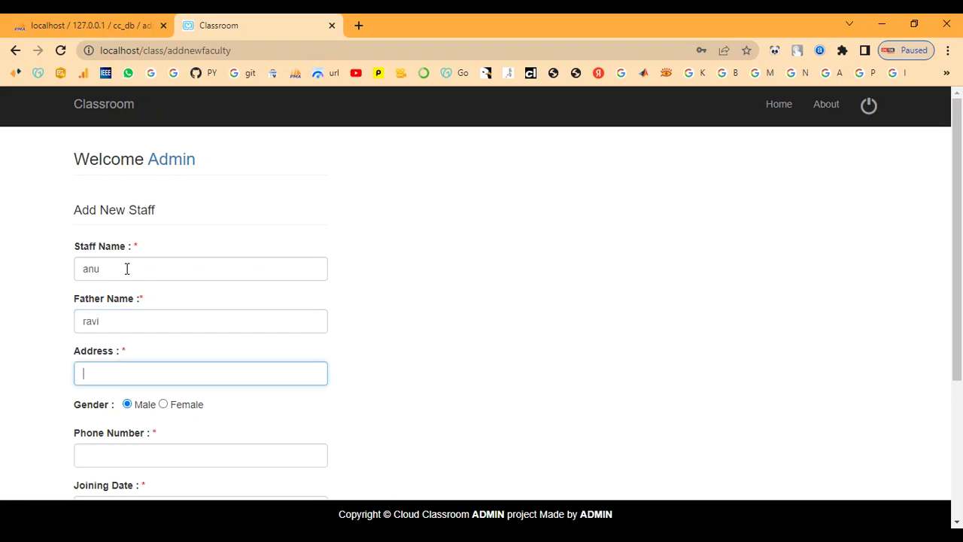
pyautogui.write('chennai')
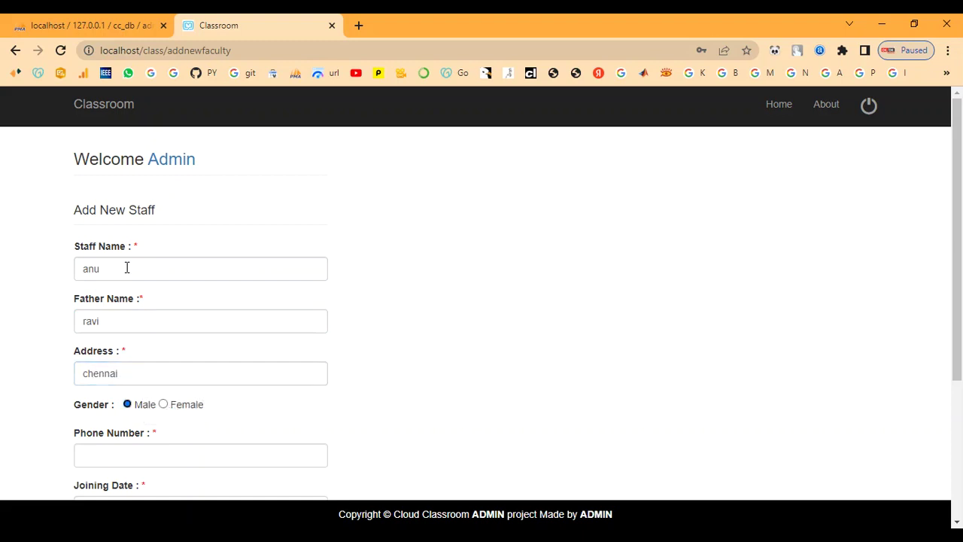
# Set gender Female, phone number, joining date 8 December 2022, city and password
pyautogui.click(164, 405)
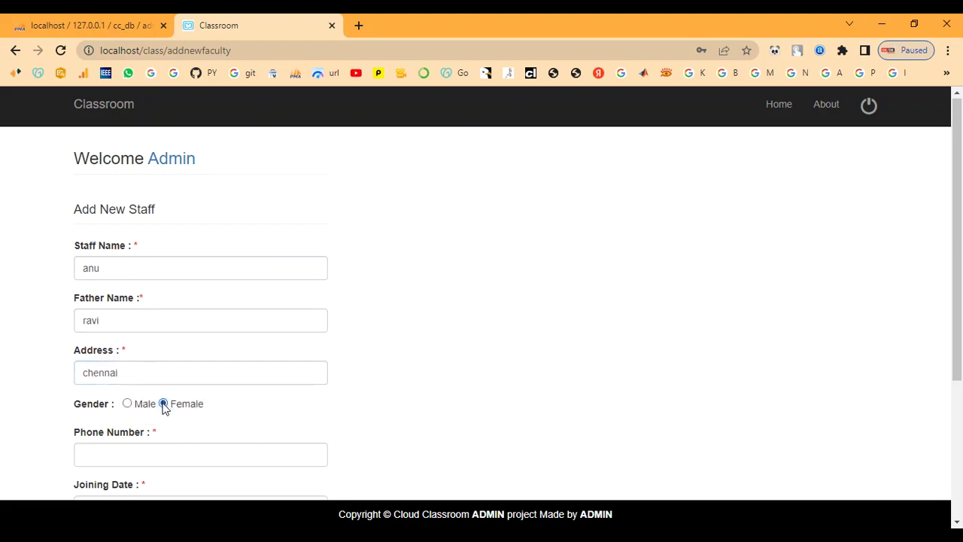
pyautogui.scroll(-1, 181, 391)
pyautogui.click(139, 382)
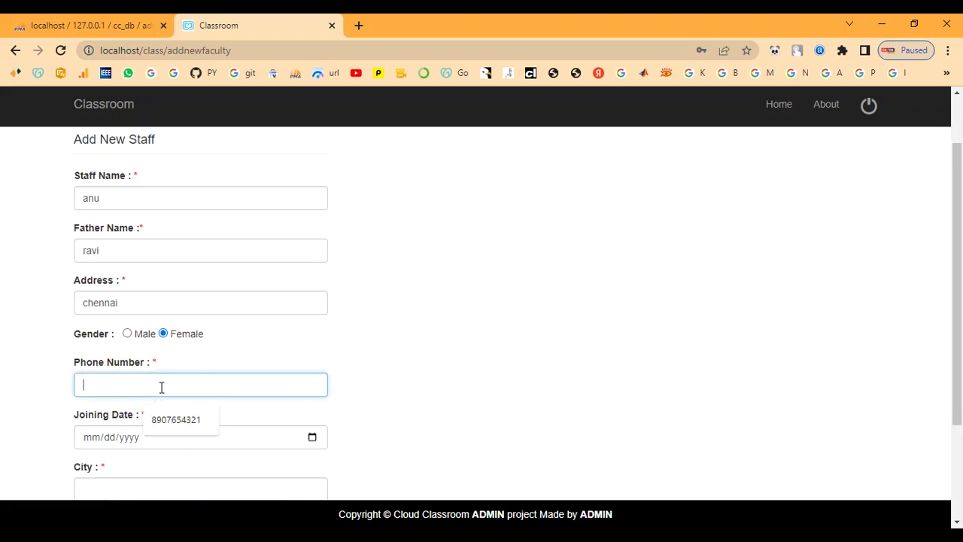
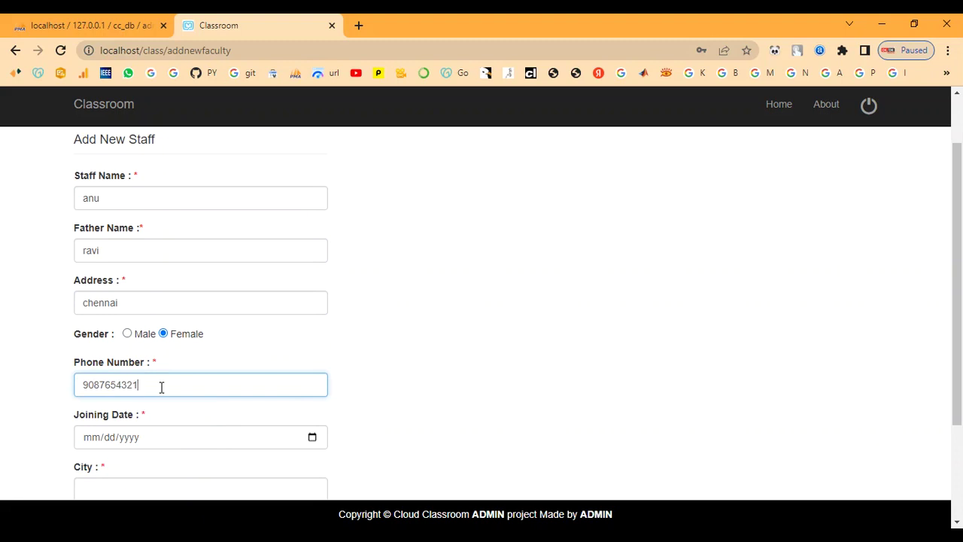
pyautogui.scroll(-2, 161, 387)
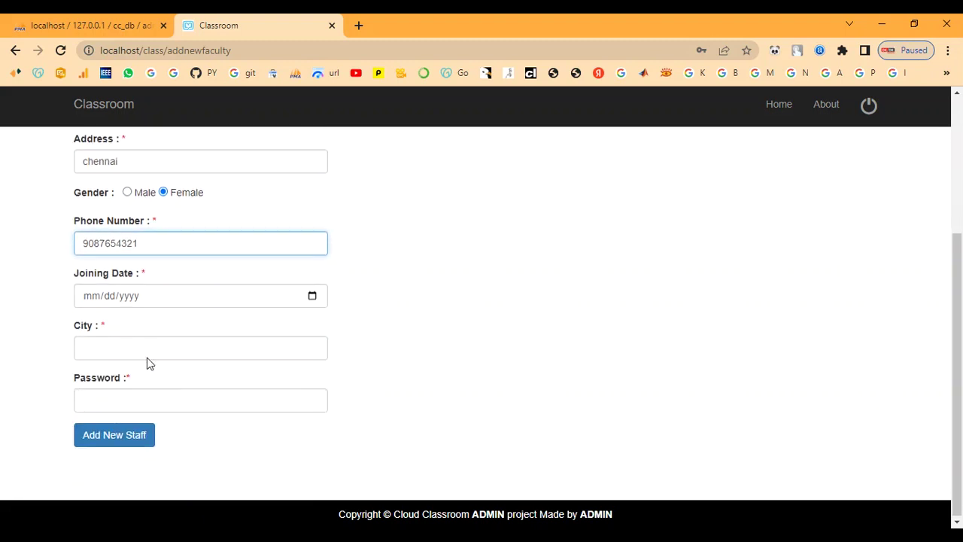
pyautogui.click(313, 296)
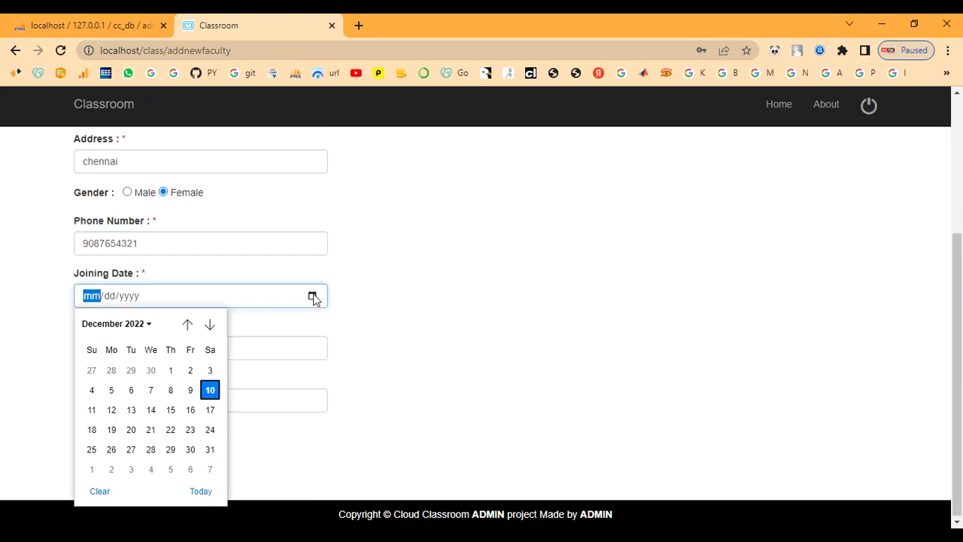
pyautogui.click(171, 390)
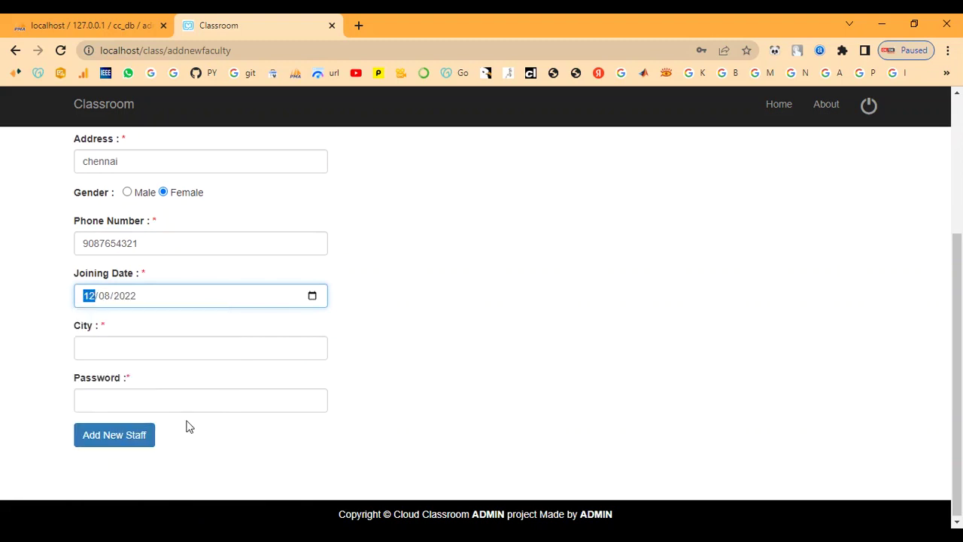
pyautogui.click(100, 348)
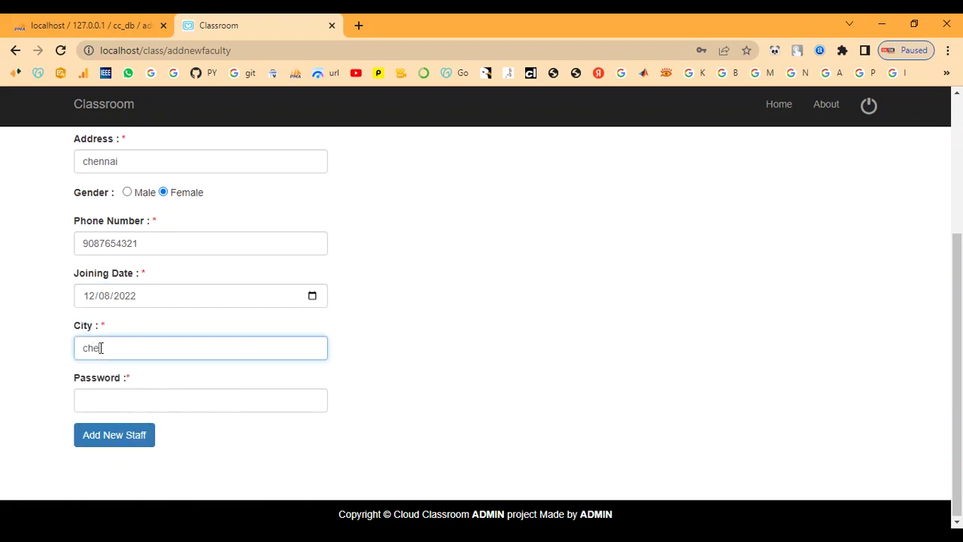
pyautogui.press('Tab')
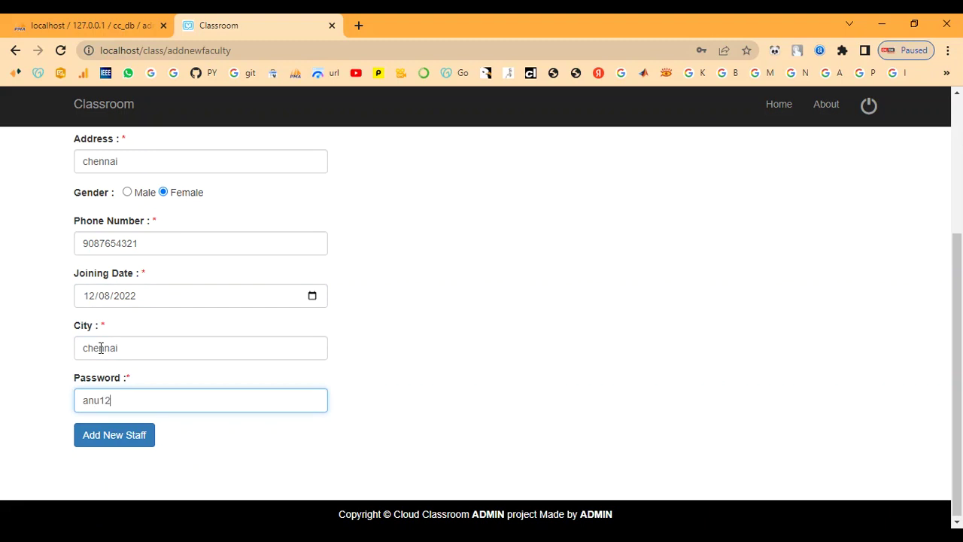
# Submit the new staff member and select the issued staff ID in the message
pyautogui.click(125, 444)
pyautogui.scroll(-4, 234, 332)
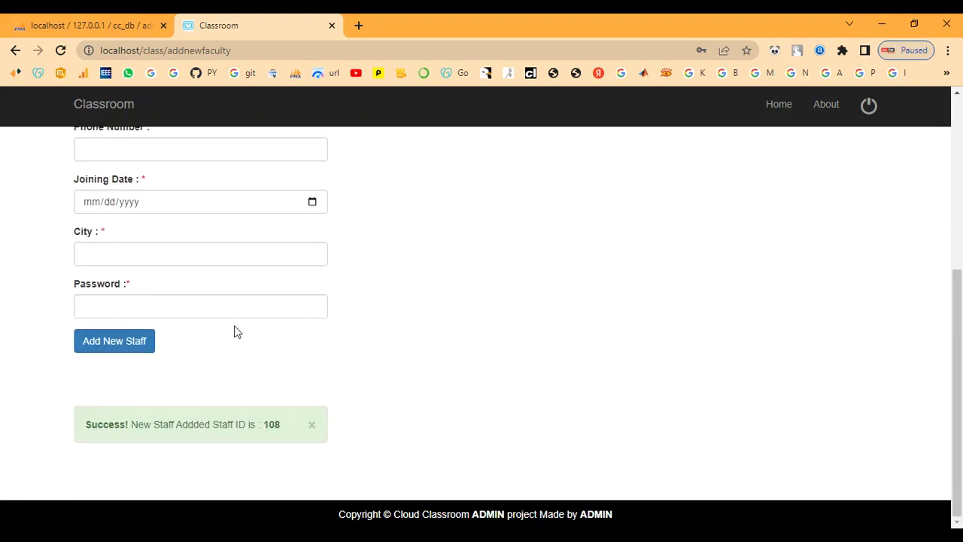
pyautogui.moveTo(270, 425); pyautogui.dragTo(286, 427)
pyautogui.click(214, 380)
pyautogui.moveTo(212, 424); pyautogui.dragTo(305, 424)
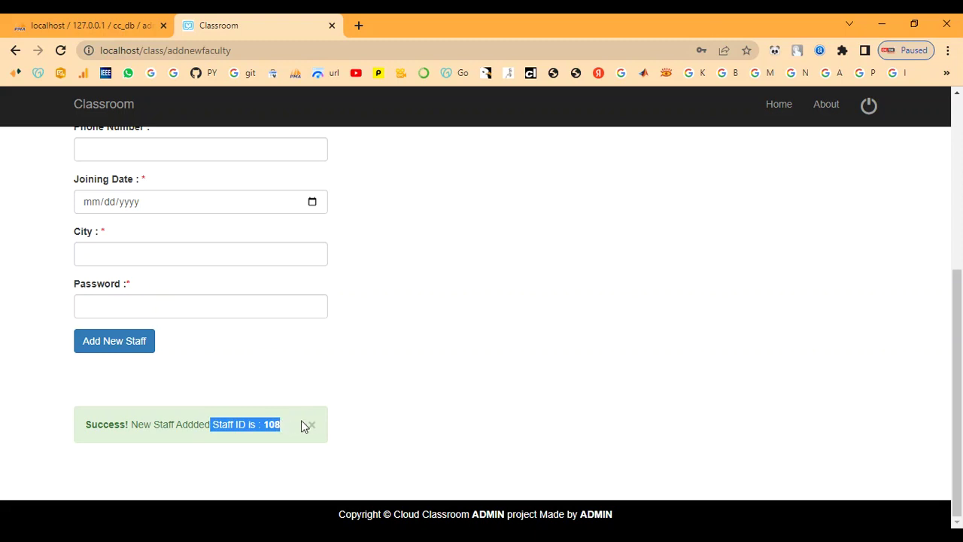
pyautogui.click(208, 393)
pyautogui.scroll(4, 209, 393)
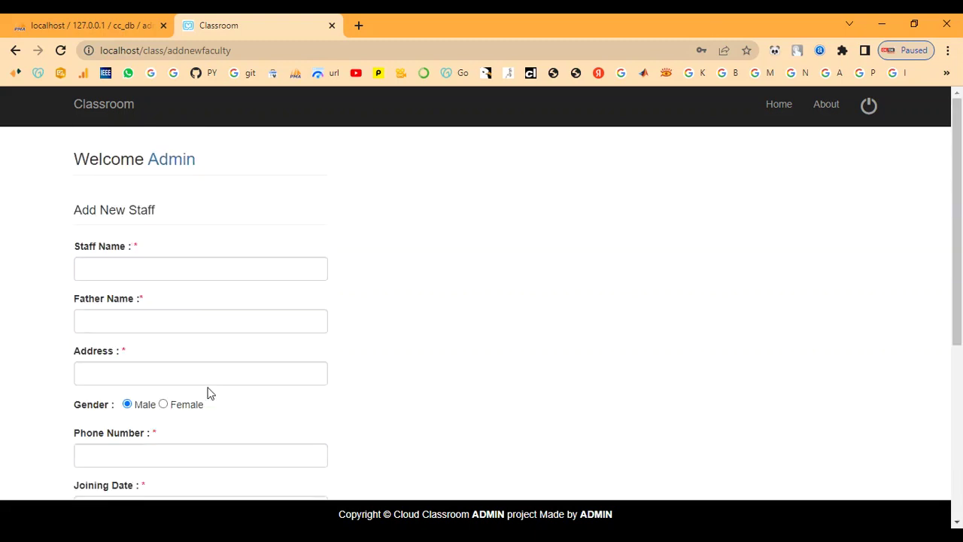
# Check the Student Details list for the newly added student's row
pyautogui.click(176, 161)
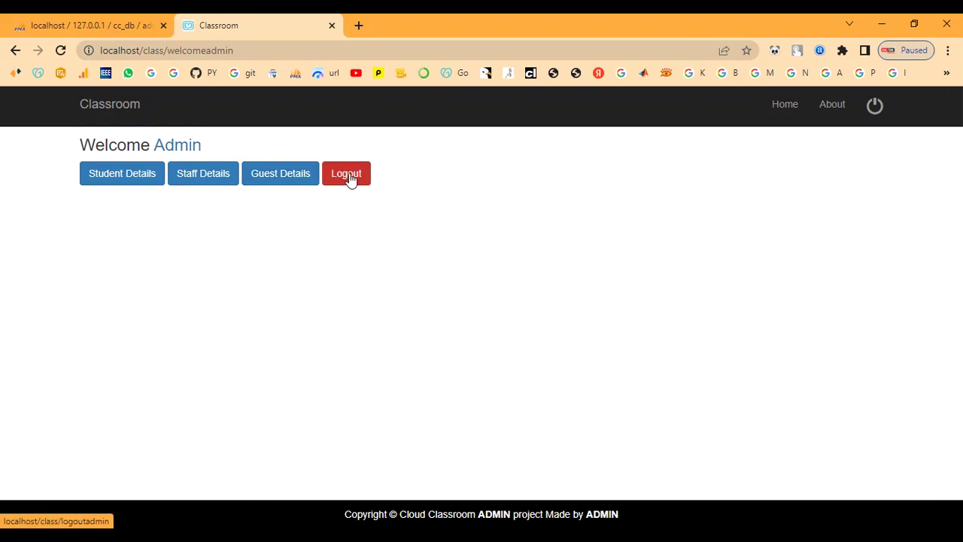
pyautogui.click(110, 183)
pyautogui.scroll(-3, 197, 363)
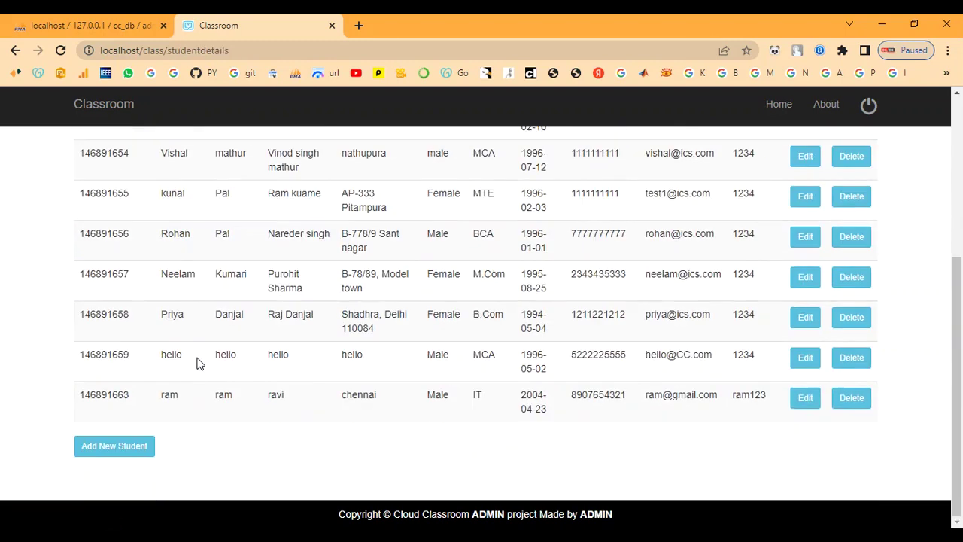
pyautogui.moveTo(158, 404); pyautogui.dragTo(767, 413)
pyautogui.click(766, 413)
pyautogui.scroll(5, 155, 208)
pyautogui.click(160, 158)
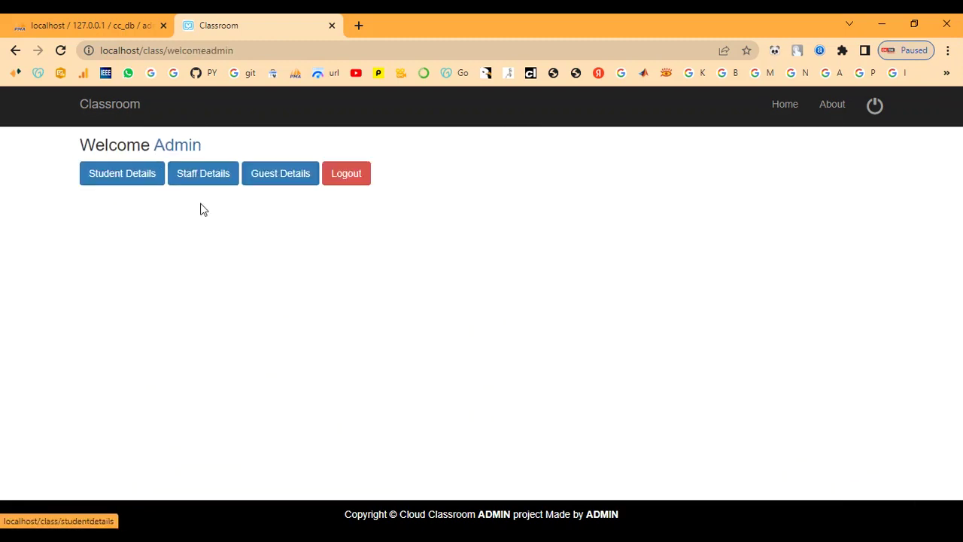
# Open Staff Details and highlight the row for staff member 108
pyautogui.click(219, 182)
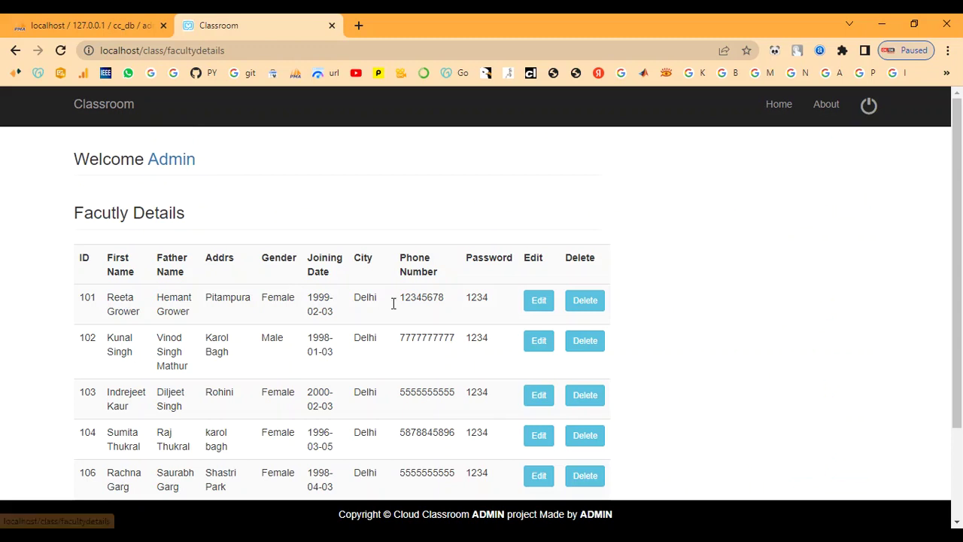
pyautogui.scroll(-3, 393, 303)
pyautogui.moveTo(100, 401); pyautogui.dragTo(503, 399)
pyautogui.click(481, 429)
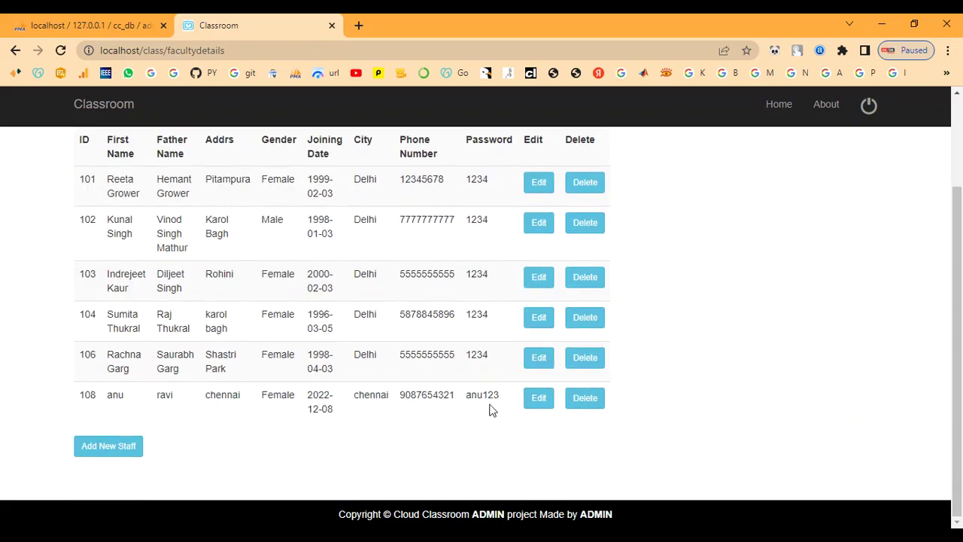
pyautogui.scroll(2, 741, 312)
pyautogui.scroll(-2, 662, 339)
pyautogui.scroll(1, 572, 369)
pyautogui.scroll(1, 527, 369)
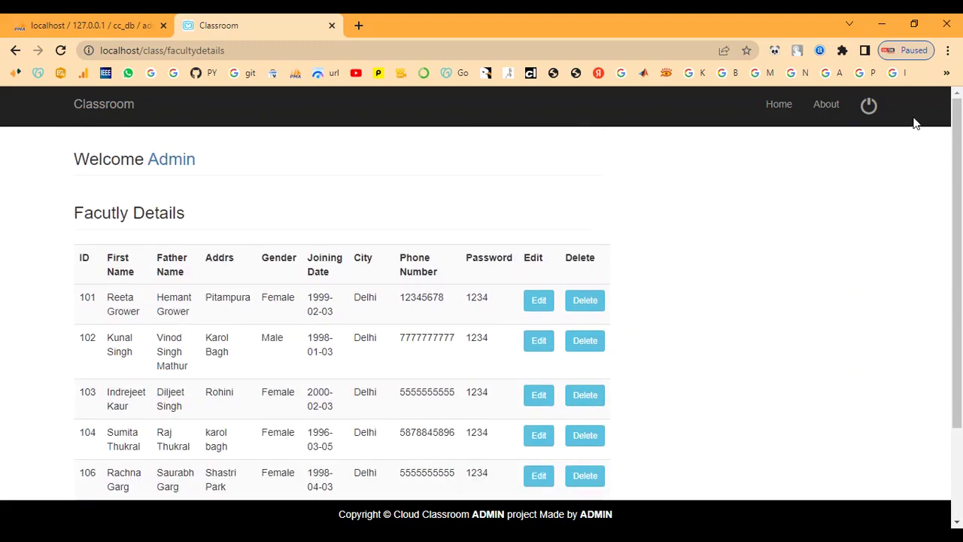
# Browse the About page's Our Alumni and Our Student's sections, then return Home
pyautogui.click(840, 113)
pyautogui.scroll(-3, 841, 200)
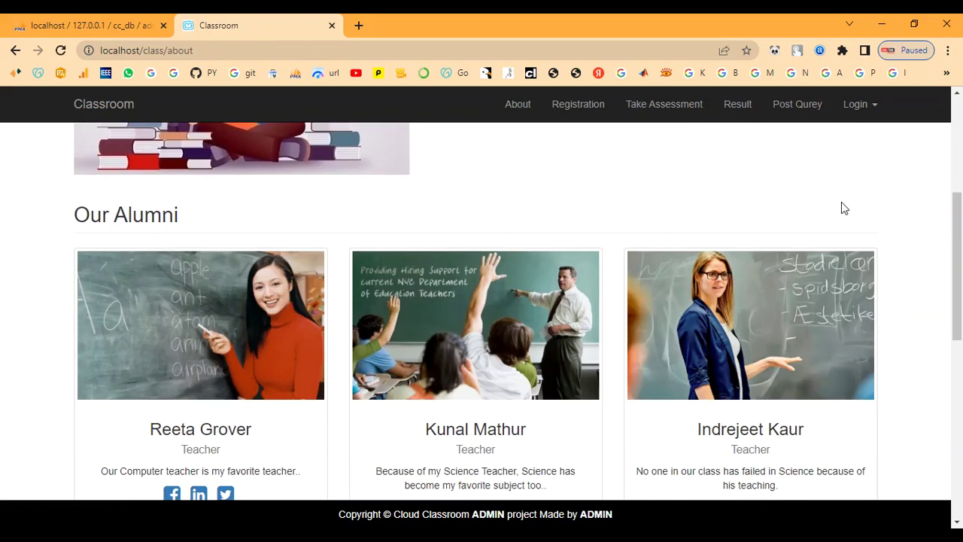
pyautogui.scroll(-4, 840, 218)
pyautogui.scroll(3, 839, 228)
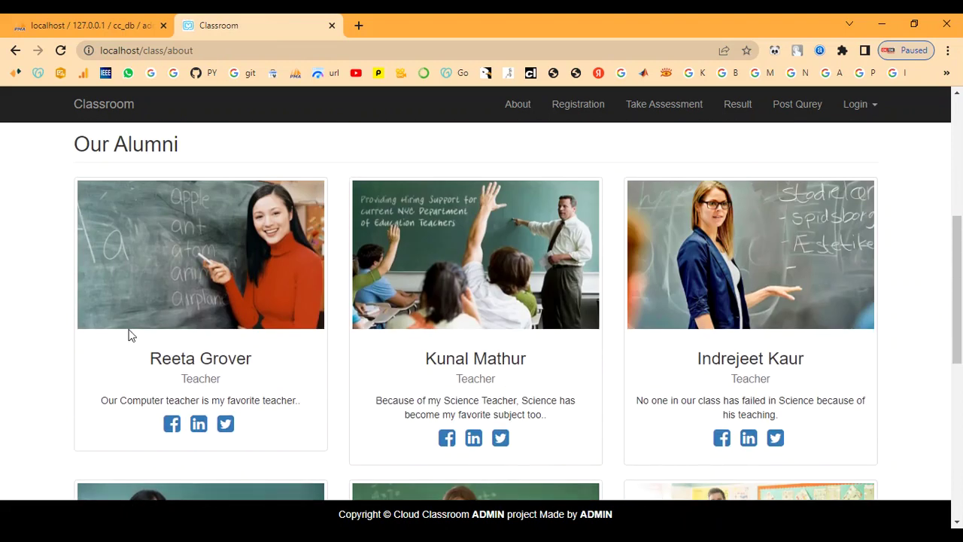
pyautogui.scroll(-2, 391, 377)
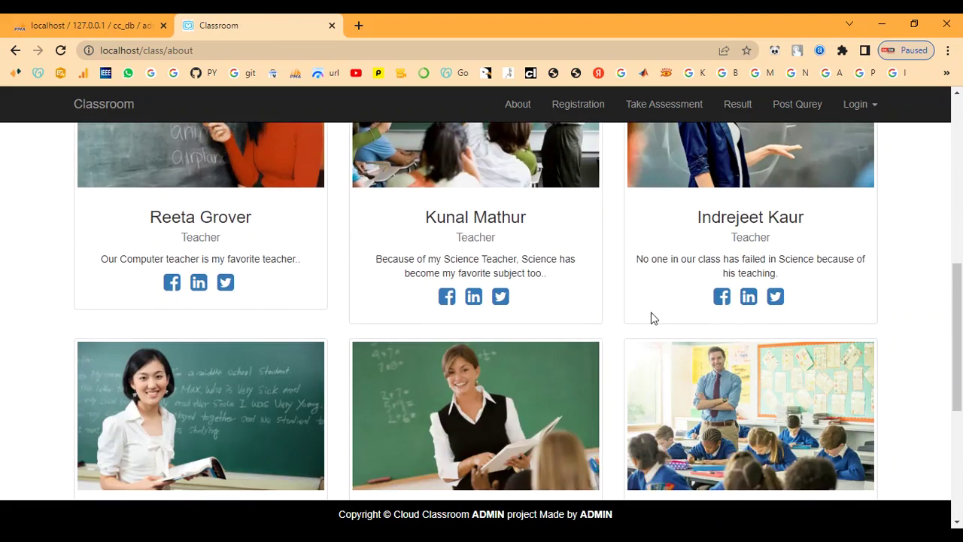
pyautogui.scroll(1, 655, 316)
pyautogui.scroll(-3, 753, 309)
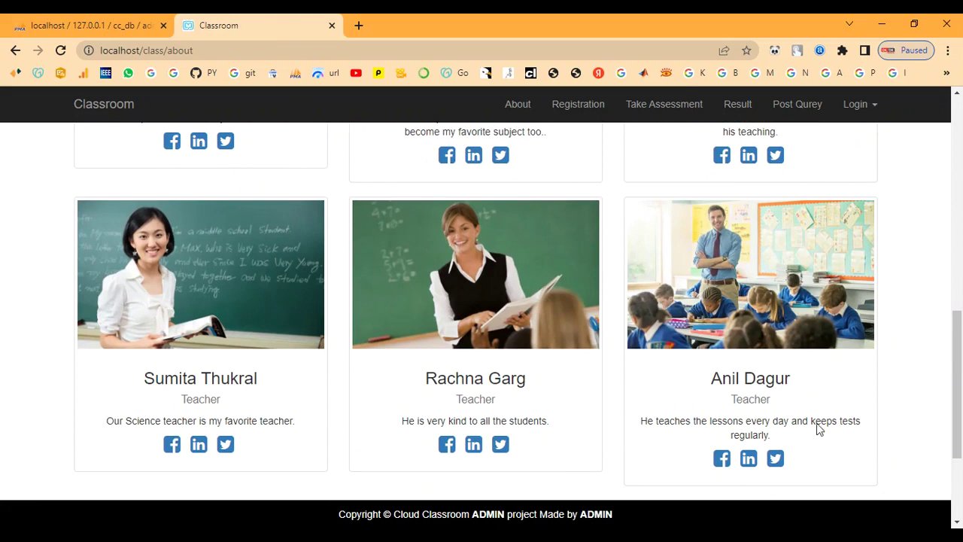
pyautogui.scroll(-2, 370, 329)
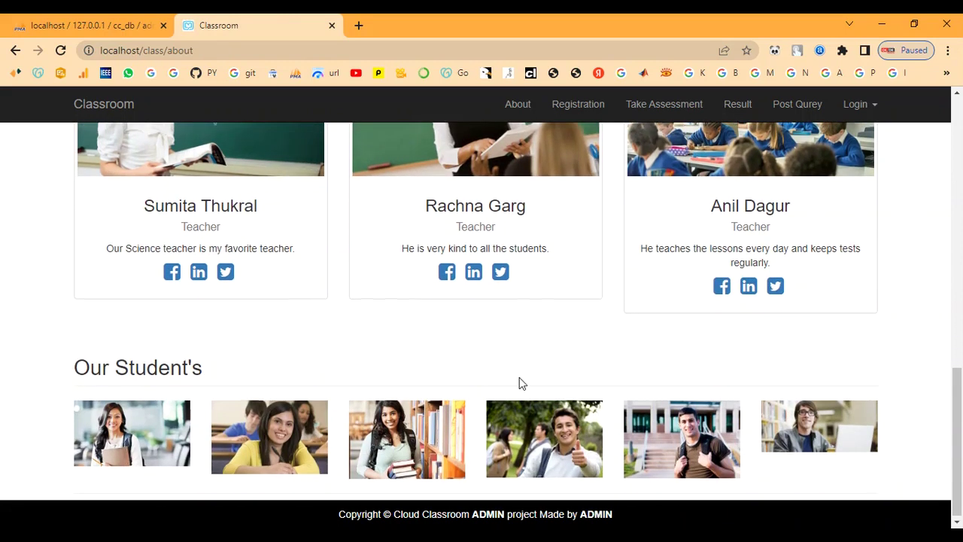
pyautogui.scroll(8, 519, 380)
pyautogui.scroll(3, 524, 381)
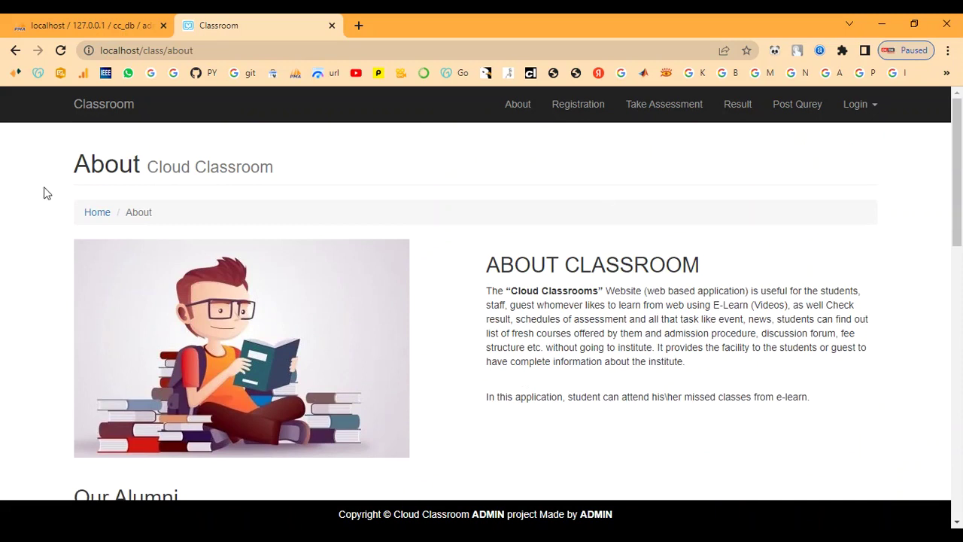
pyautogui.click(93, 214)
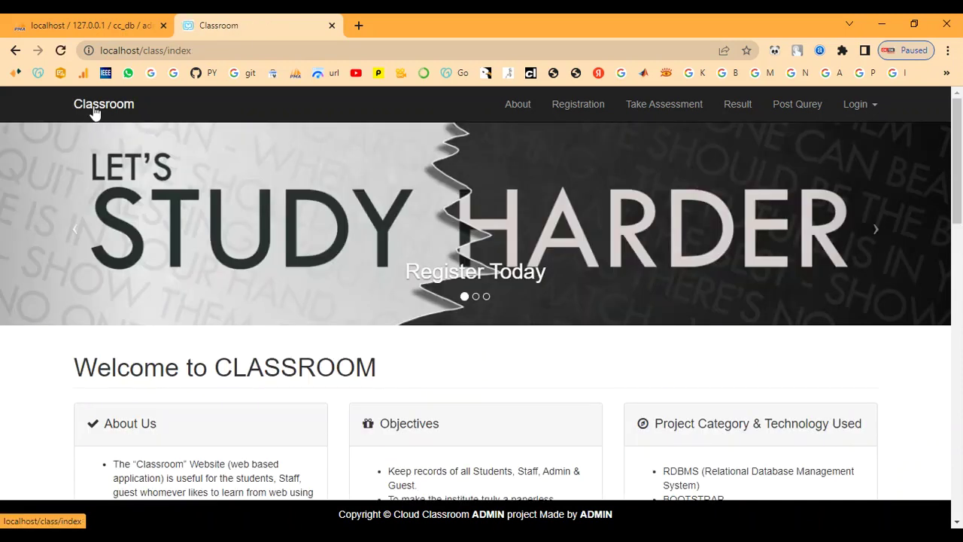
# Open Student Login, enter the student's e-mail and password, and sign in
pyautogui.click(855, 109)
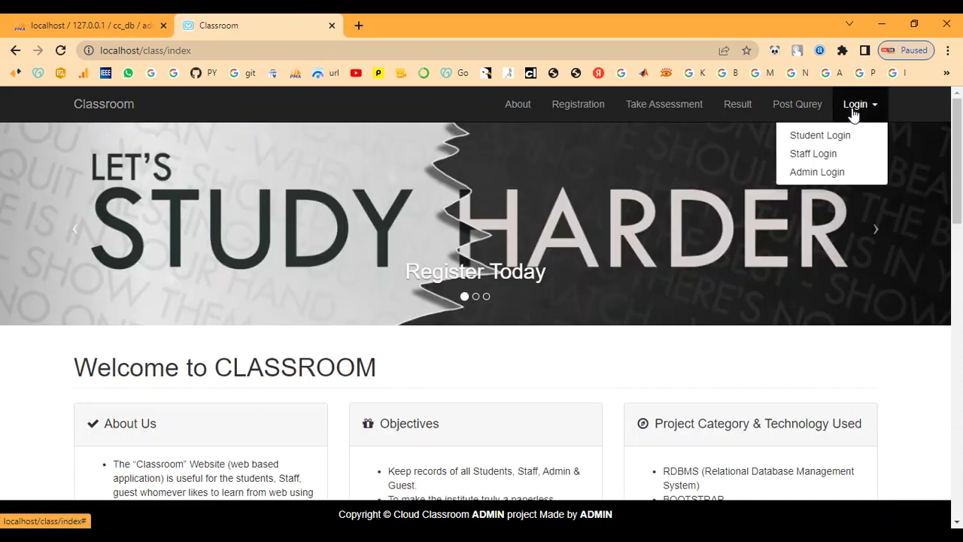
pyautogui.click(803, 140)
pyautogui.click(142, 229)
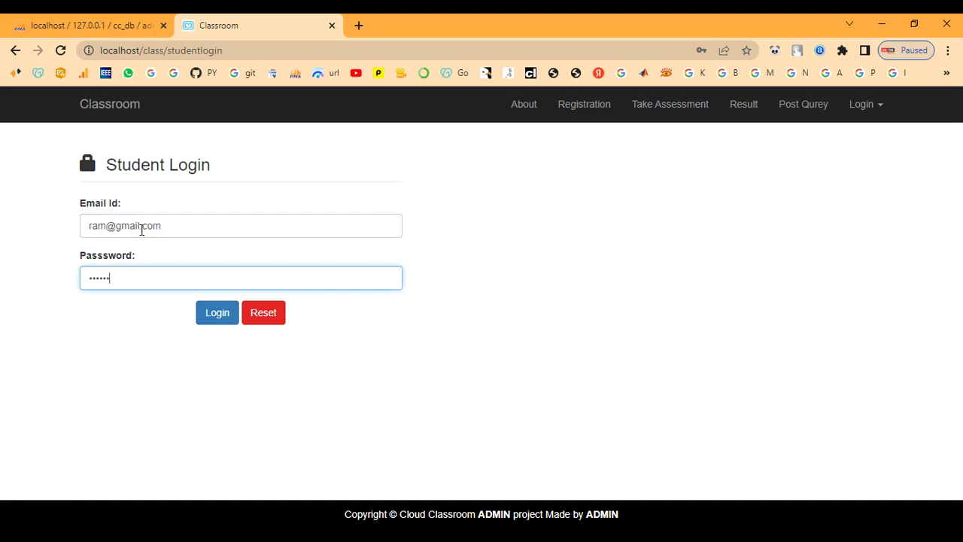
pyautogui.click(215, 317)
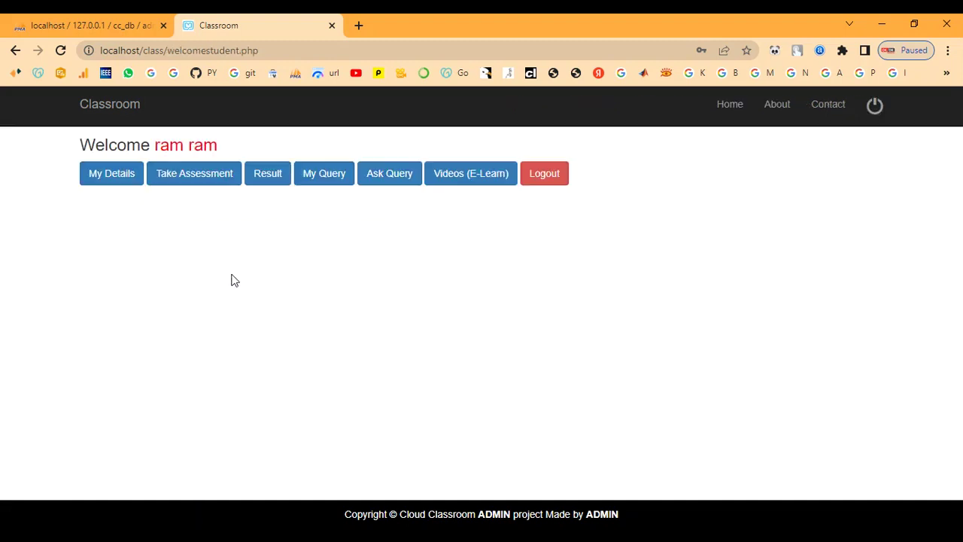
pyautogui.click(128, 174)
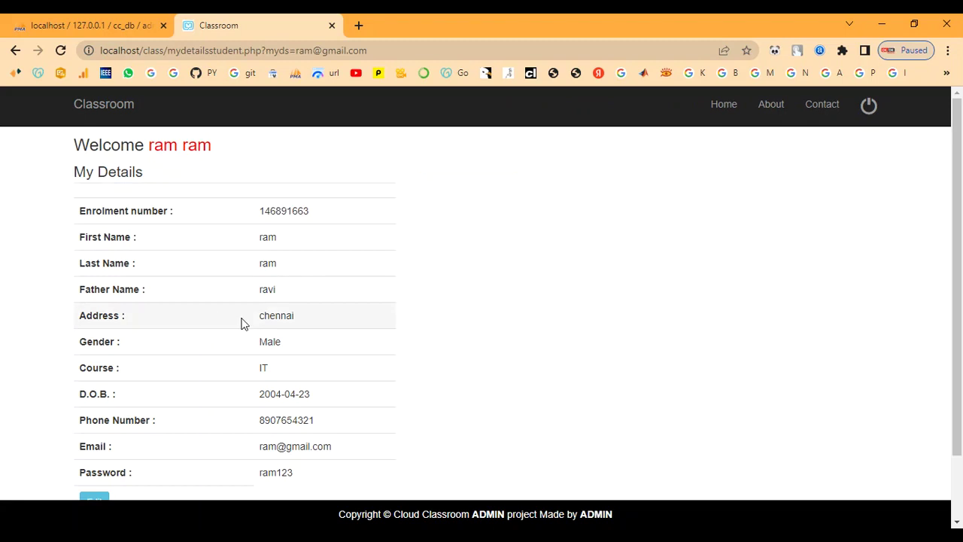
pyautogui.moveTo(256, 210); pyautogui.dragTo(376, 215)
pyautogui.click(264, 260)
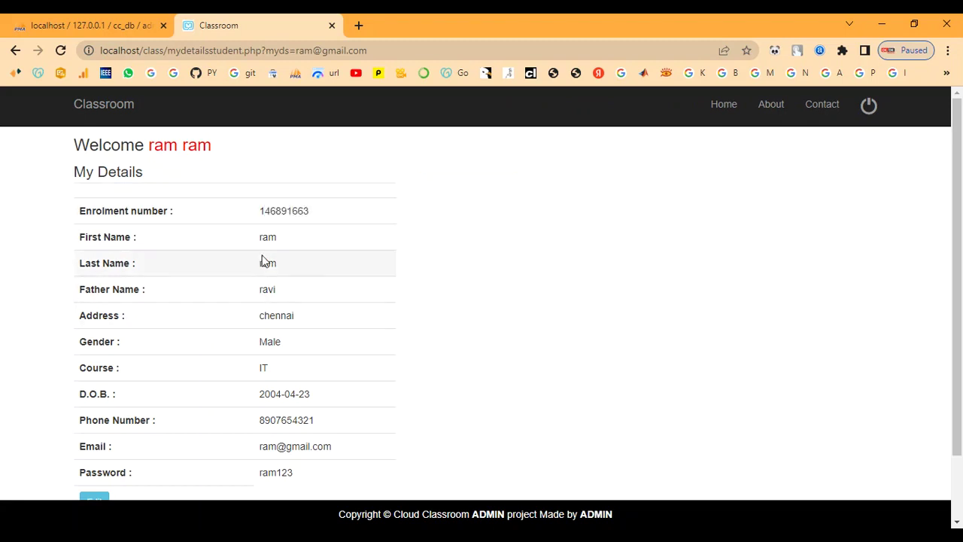
pyautogui.scroll(-1, 293, 282)
pyautogui.scroll(1, 293, 367)
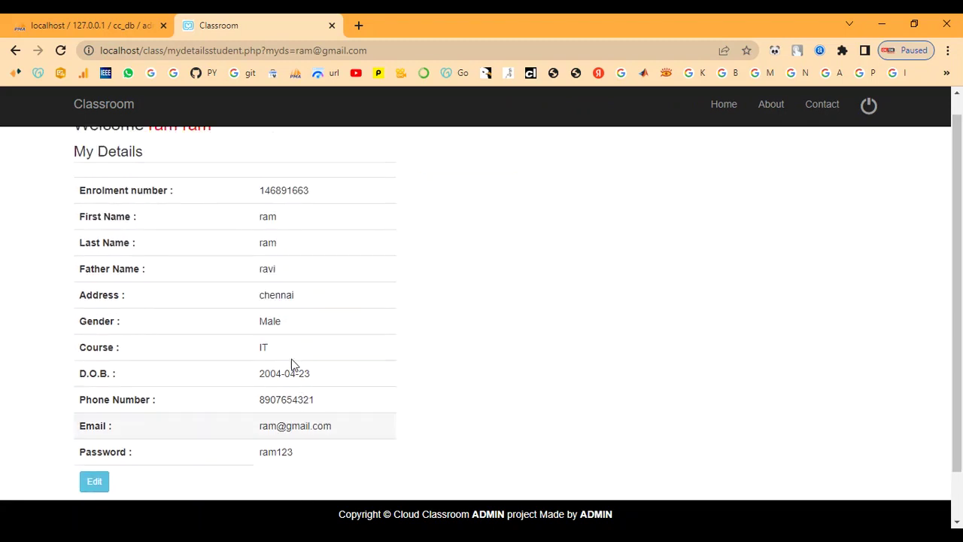
pyautogui.click(165, 149)
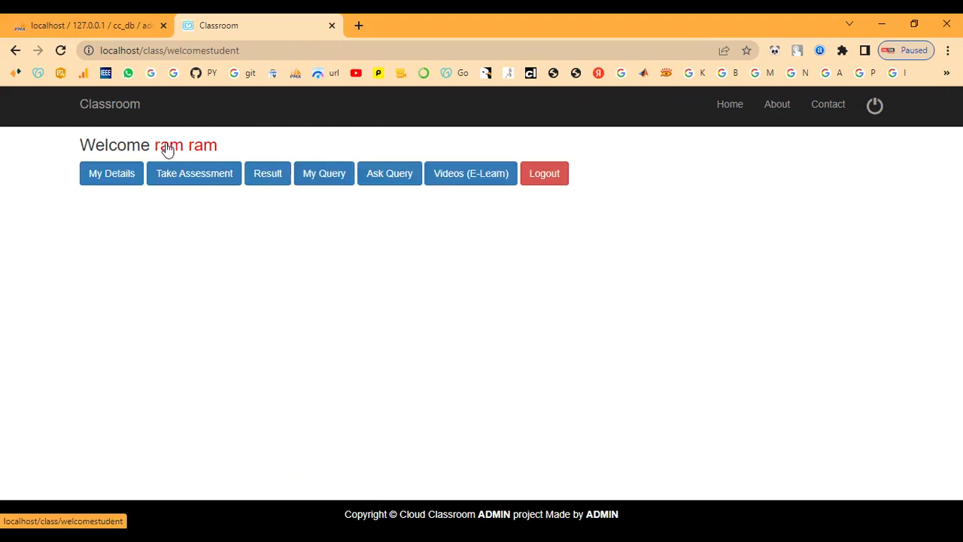
pyautogui.click(186, 183)
pyautogui.scroll(-1, 271, 399)
pyautogui.scroll(1, 301, 335)
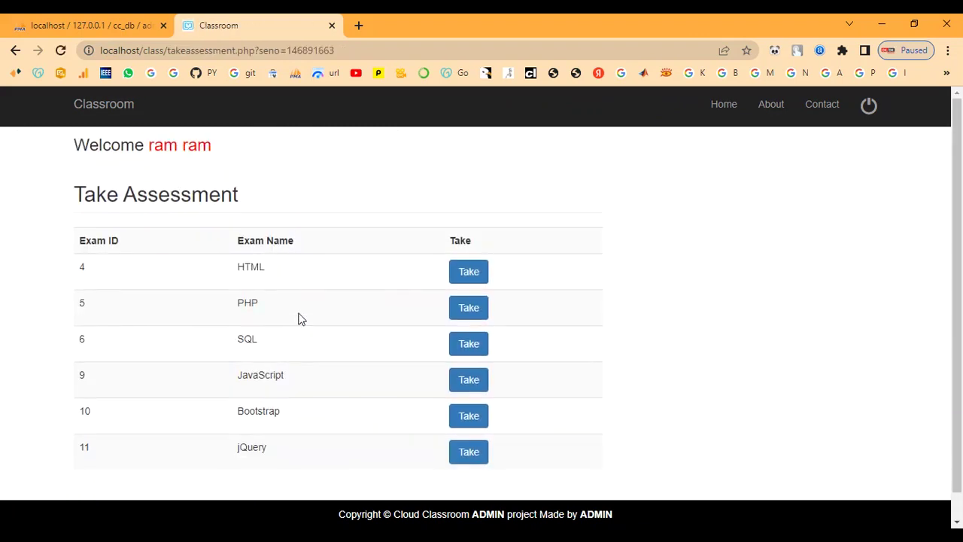
pyautogui.click(198, 154)
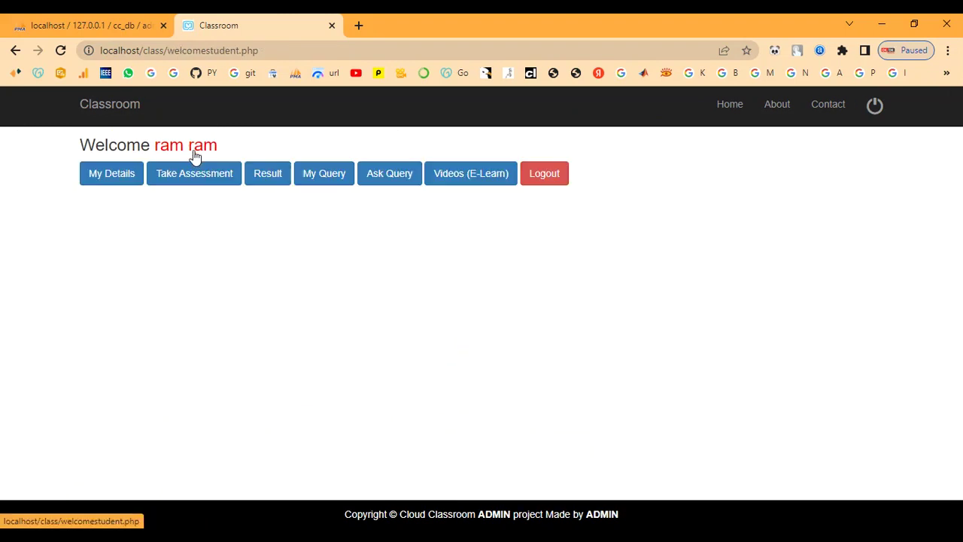
pyautogui.click(258, 174)
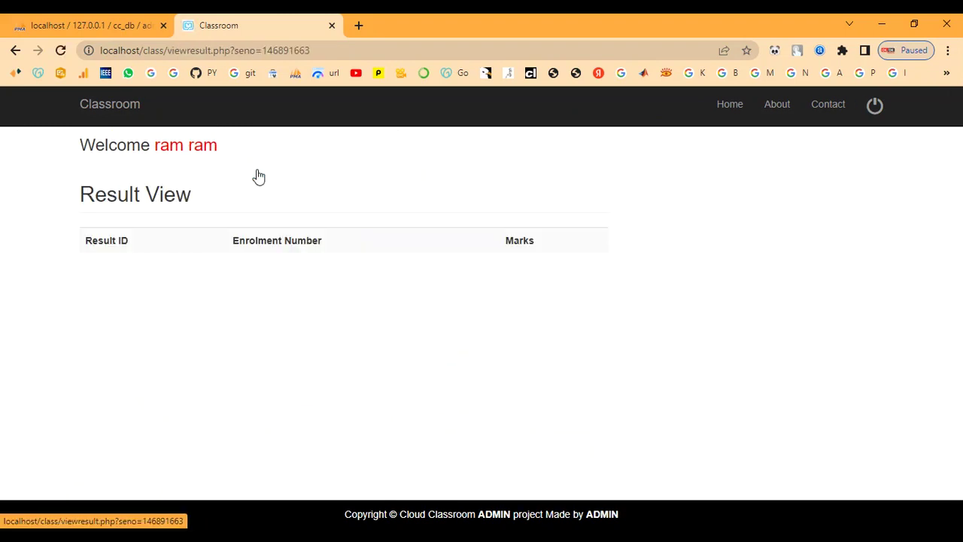
pyautogui.click(198, 154)
pyautogui.click(328, 177)
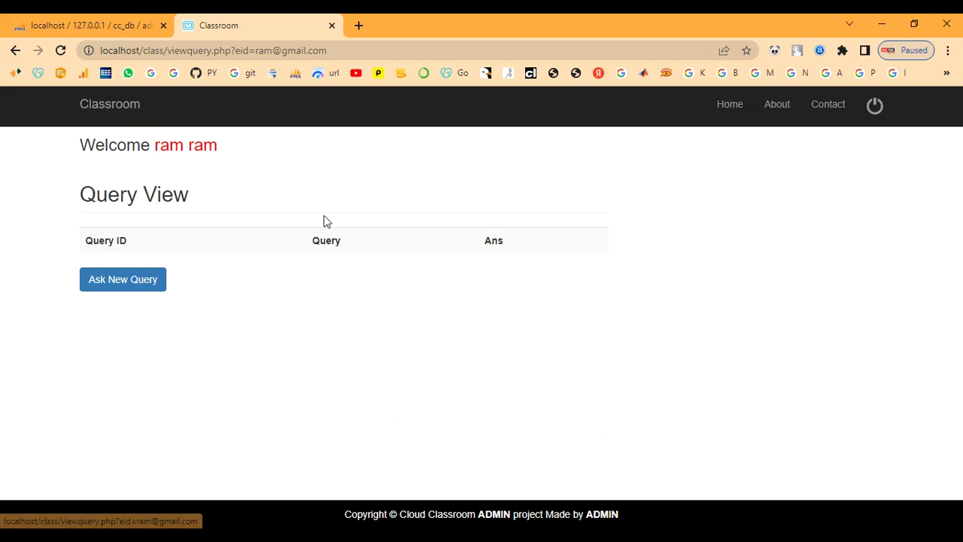
pyautogui.click(185, 160)
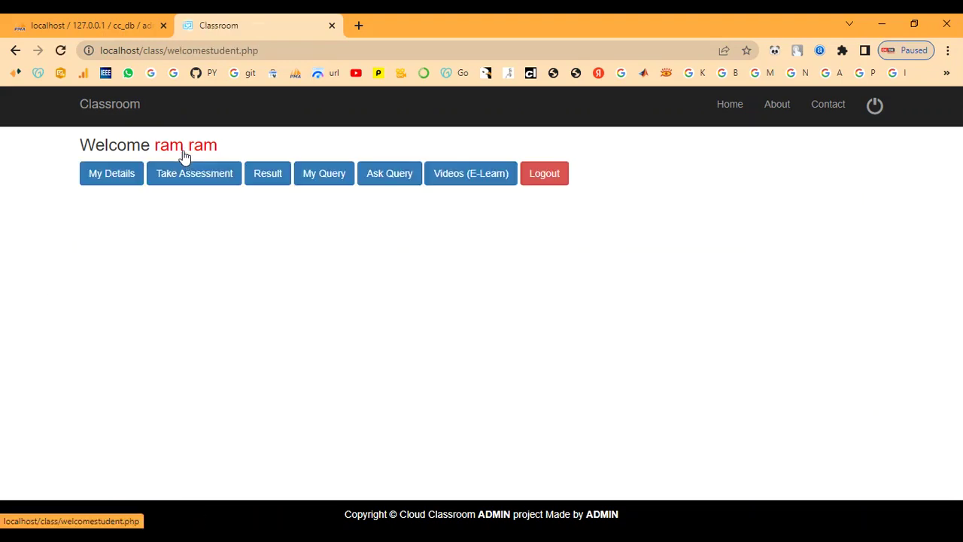
pyautogui.click(387, 180)
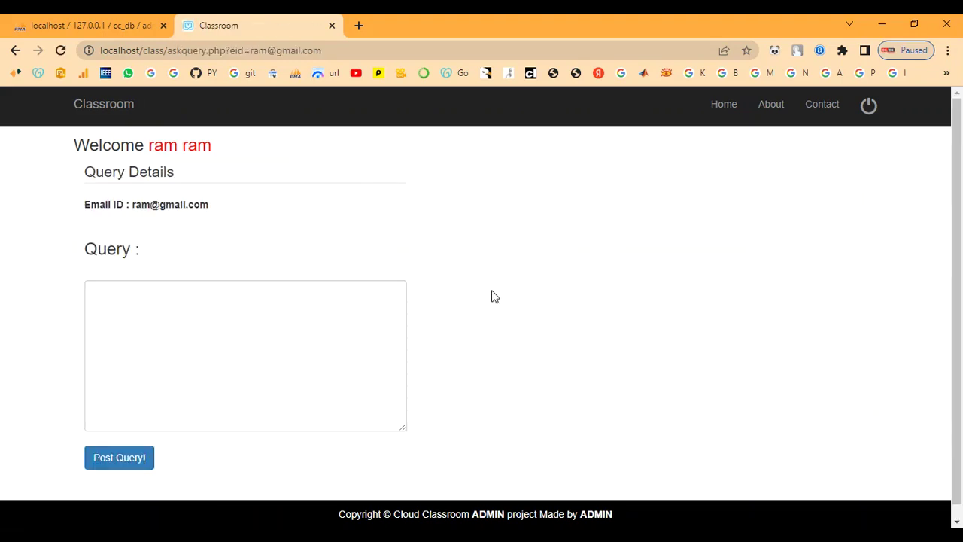
pyautogui.click(193, 147)
pyautogui.click(497, 181)
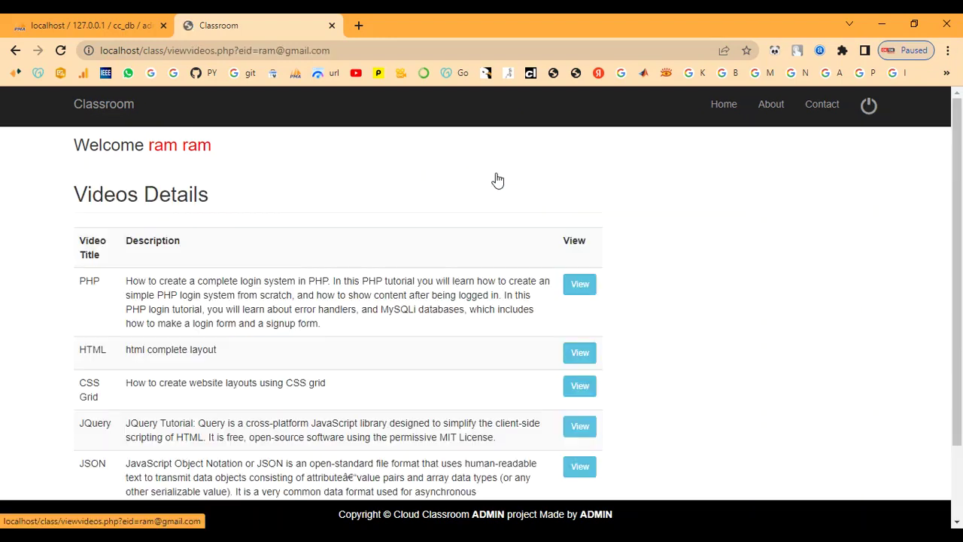
pyautogui.scroll(-3, 302, 319)
pyautogui.scroll(3, 293, 286)
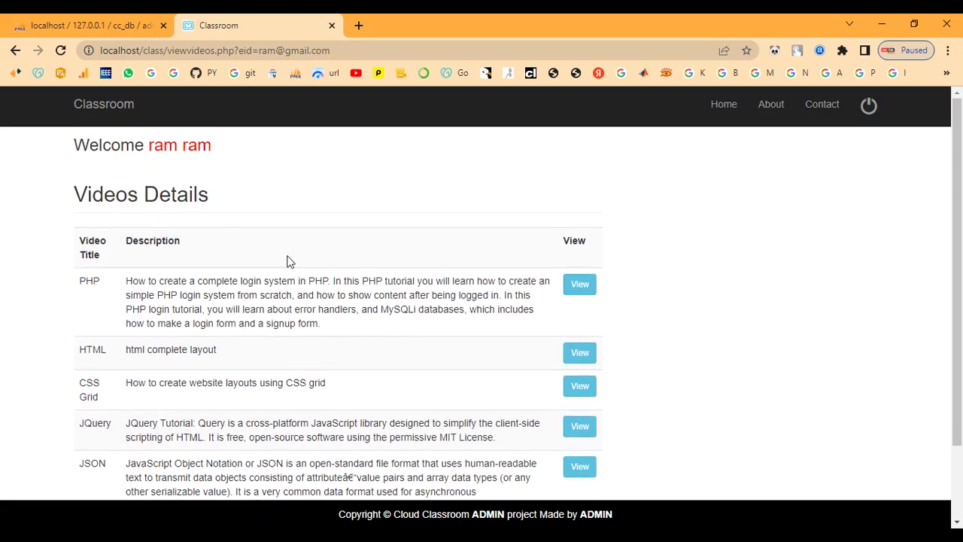
pyautogui.click(185, 150)
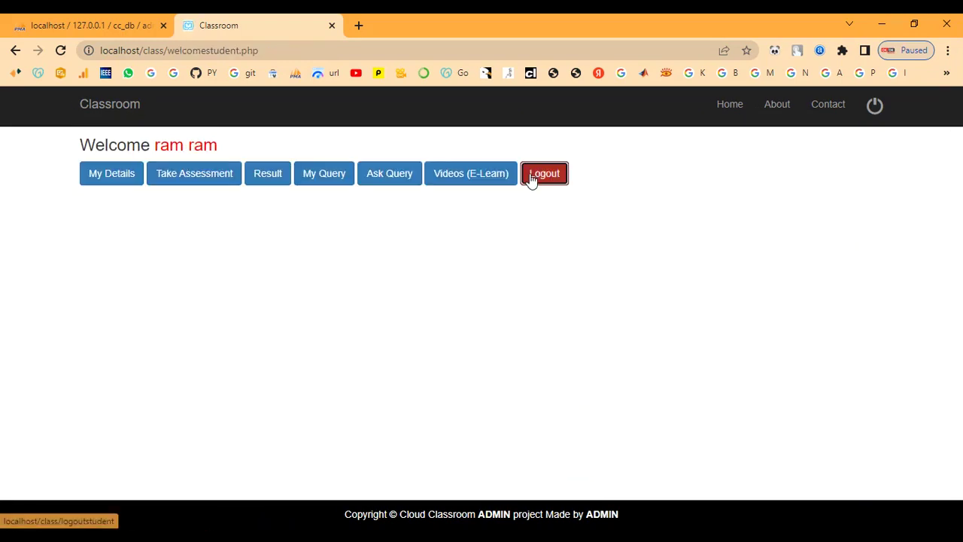
pyautogui.click(529, 178)
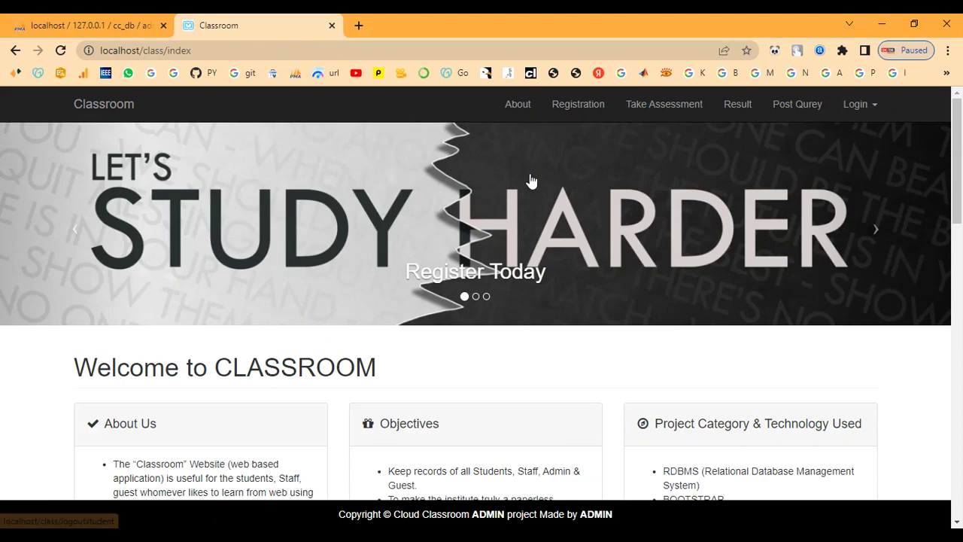
# Open Staff Login and sign in with the staff ID and password
pyautogui.click(862, 104)
pyautogui.click(815, 154)
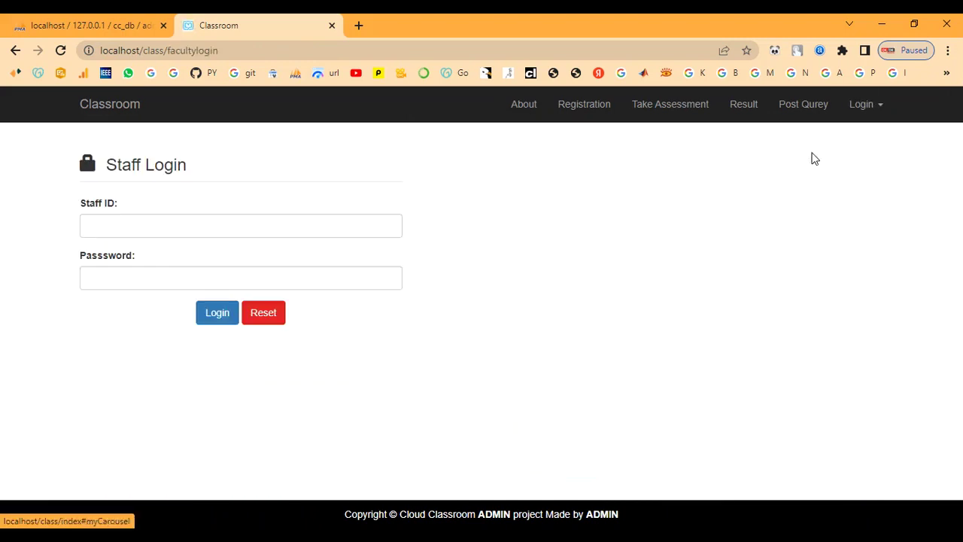
pyautogui.moveTo(80, 205); pyautogui.dragTo(127, 207)
pyautogui.click(135, 209)
pyautogui.click(135, 225)
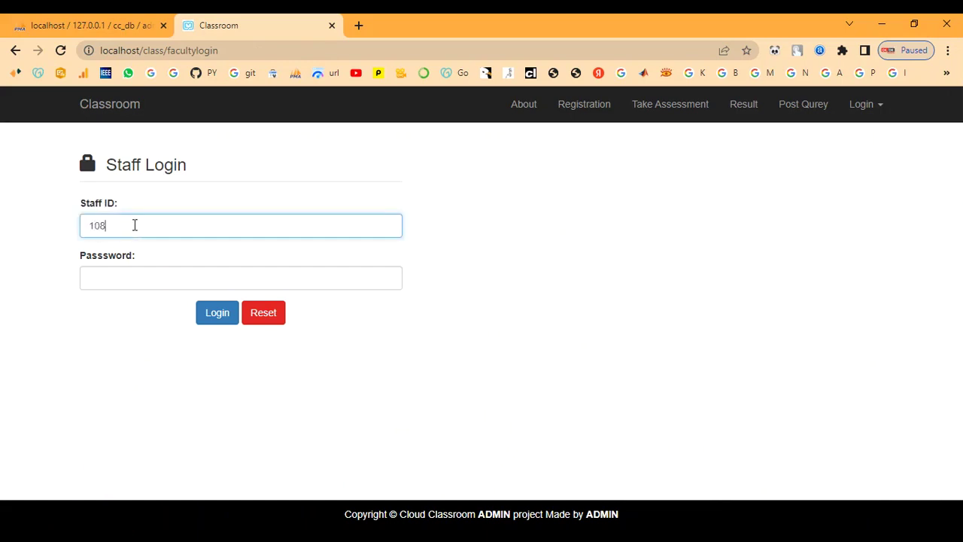
pyautogui.click(146, 283)
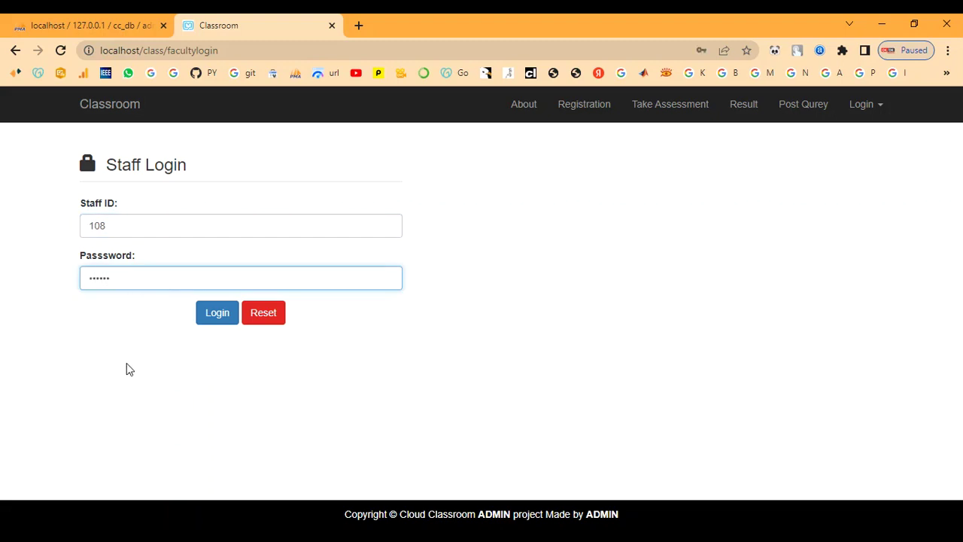
pyautogui.click(223, 320)
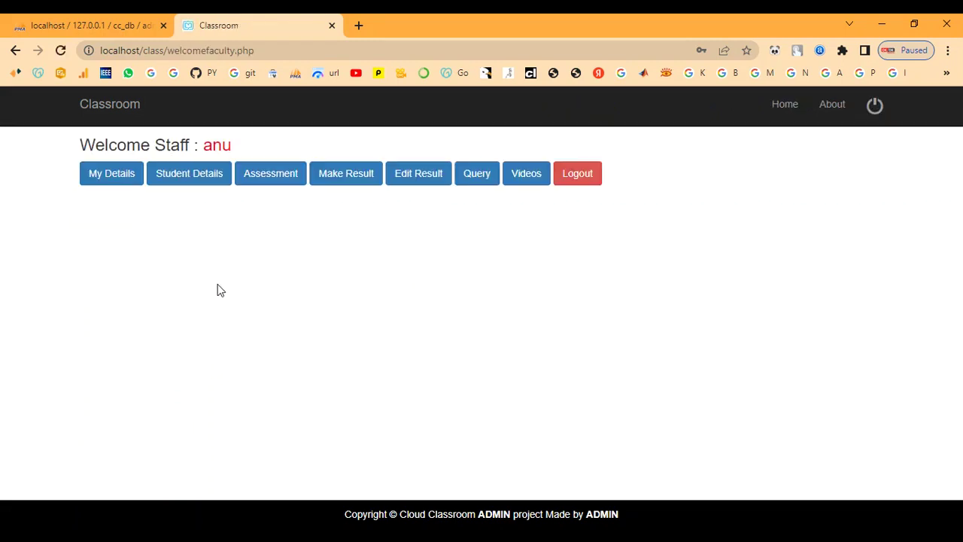
pyautogui.click(113, 179)
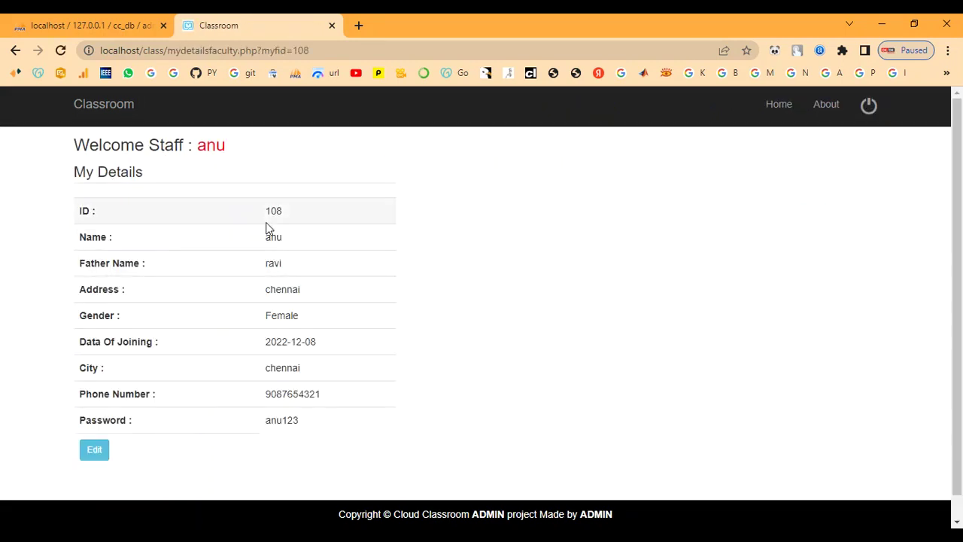
pyautogui.moveTo(267, 213); pyautogui.dragTo(308, 445)
pyautogui.click(207, 183)
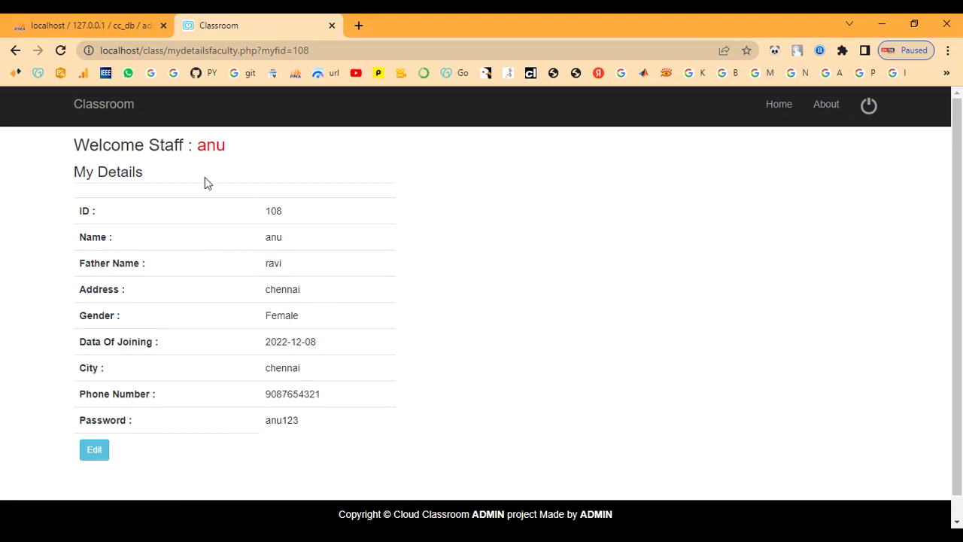
pyautogui.click(210, 149)
pyautogui.click(170, 176)
pyautogui.scroll(-2, 196, 298)
pyautogui.scroll(-2, 195, 298)
pyautogui.moveTo(135, 421); pyautogui.dragTo(617, 432)
pyautogui.click(629, 430)
pyautogui.scroll(4, 630, 426)
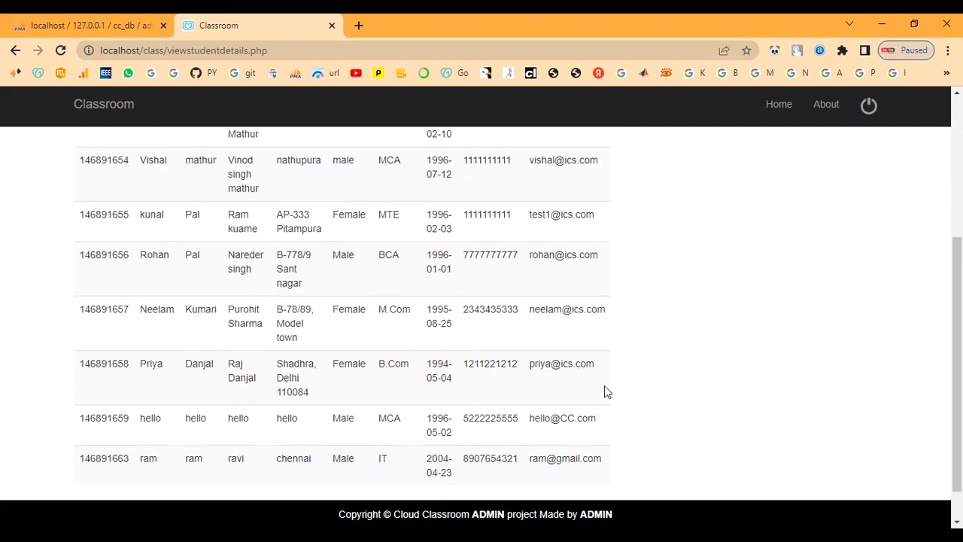
pyautogui.click(207, 147)
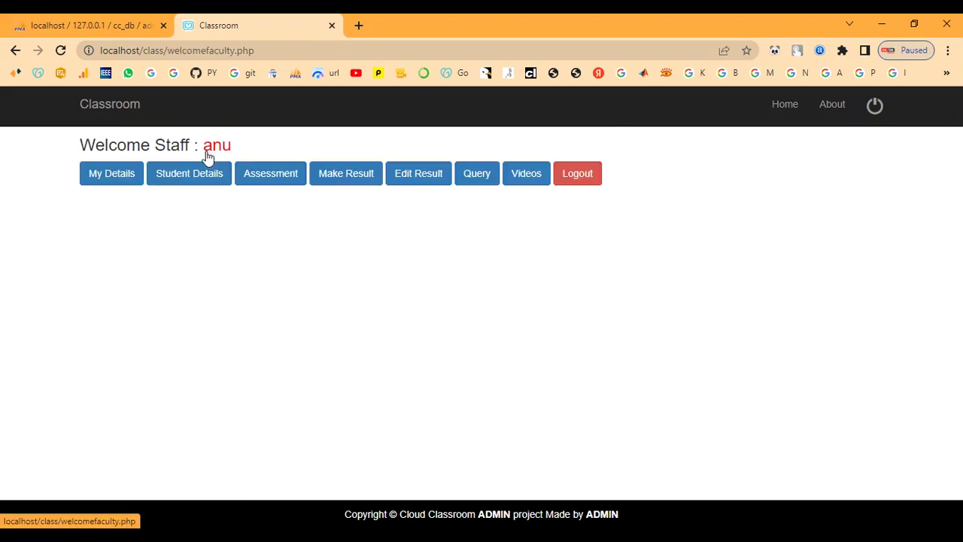
pyautogui.click(252, 171)
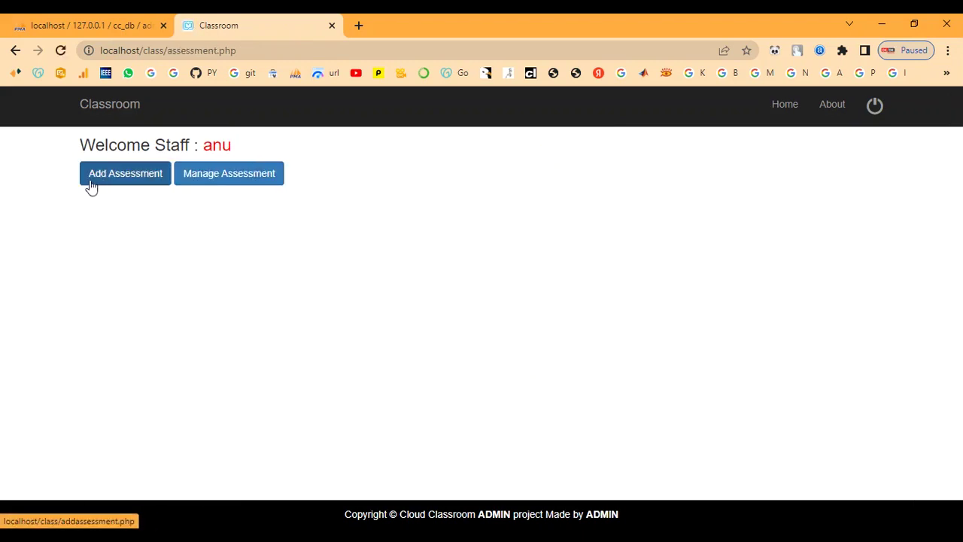
pyautogui.click(200, 181)
pyautogui.scroll(-2, 234, 271)
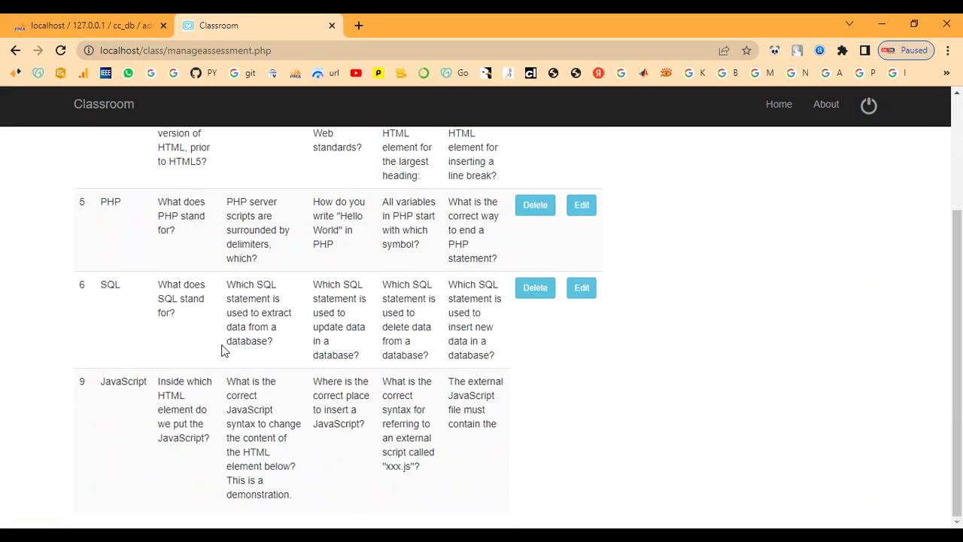
pyautogui.scroll(2, 196, 294)
pyautogui.click(210, 147)
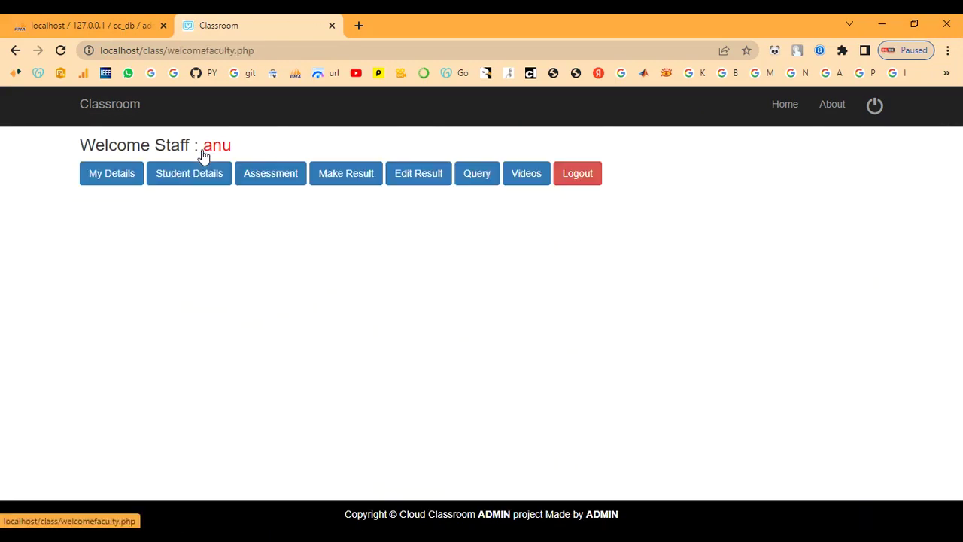
pyautogui.click(357, 170)
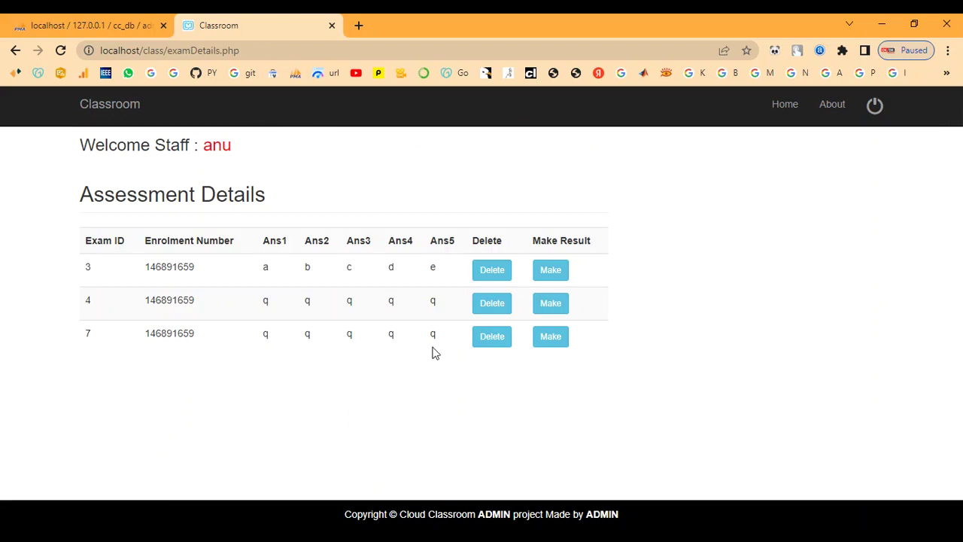
pyautogui.click(217, 148)
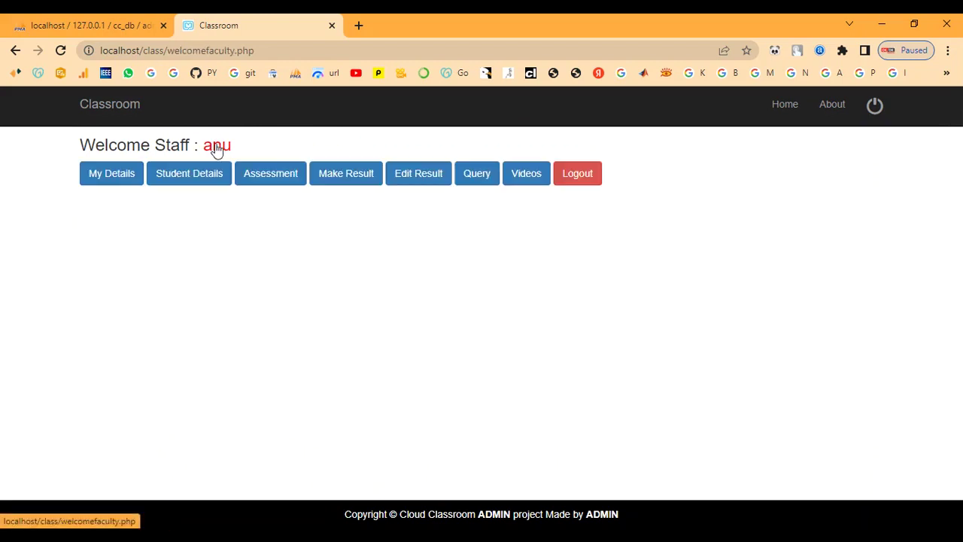
pyautogui.click(465, 184)
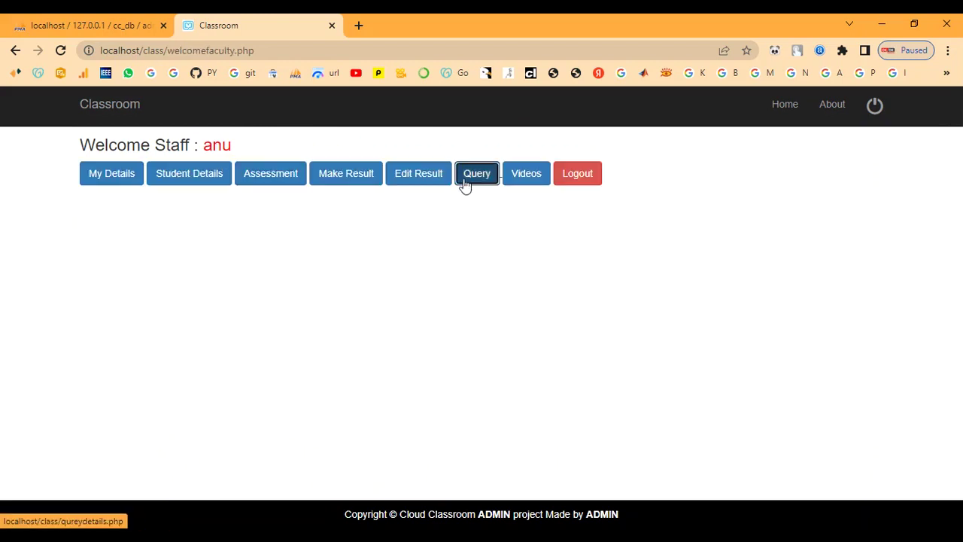
pyautogui.scroll(-3, 398, 252)
pyautogui.scroll(5, 393, 259)
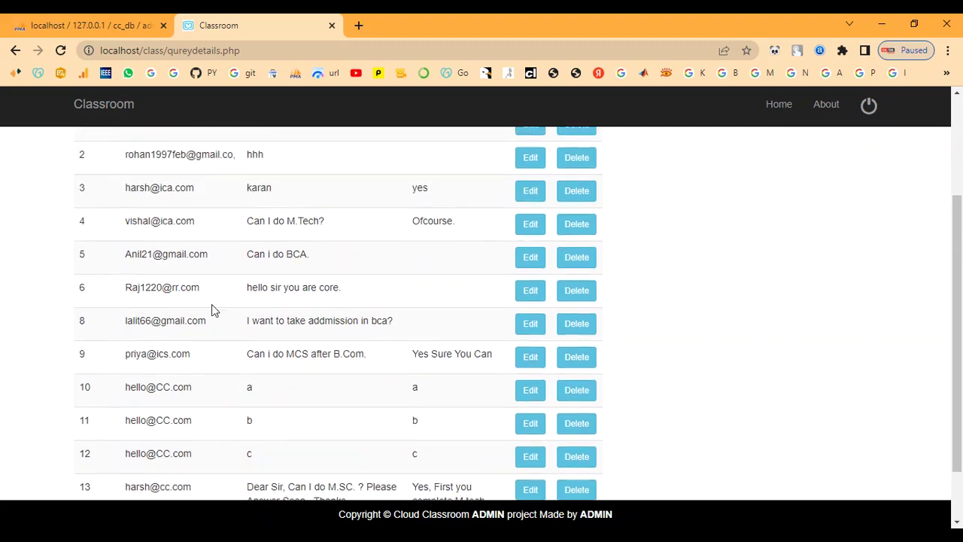
pyautogui.click(215, 147)
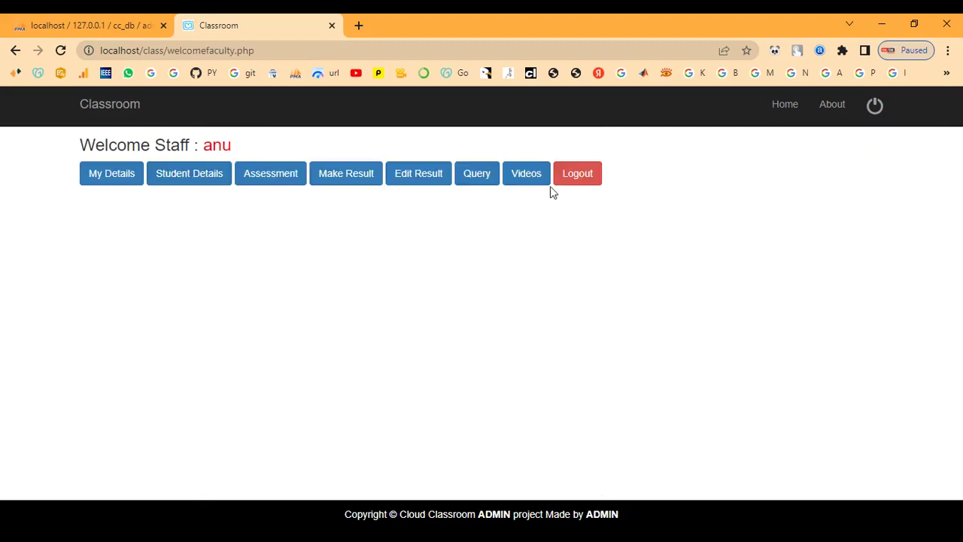
pyautogui.click(517, 183)
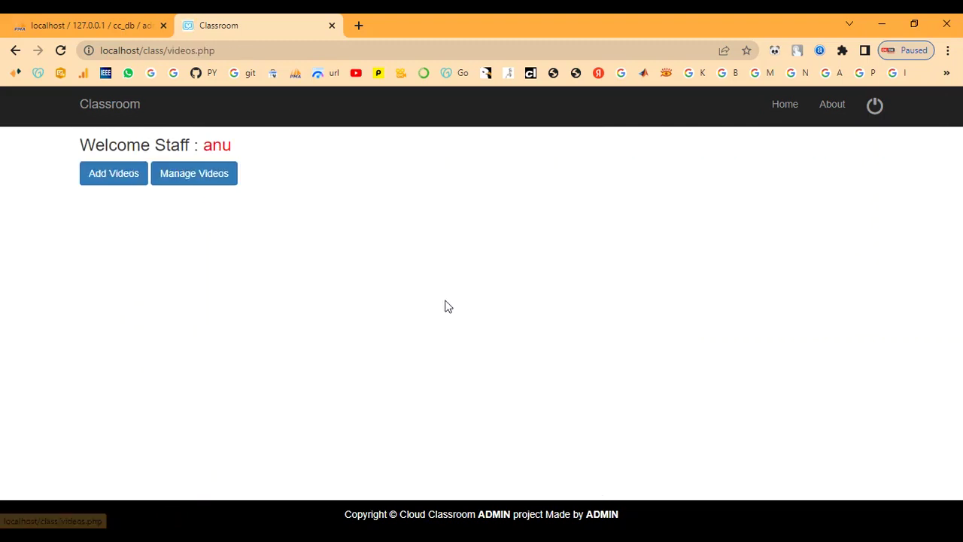
pyautogui.click(200, 175)
pyautogui.scroll(-10, 354, 319)
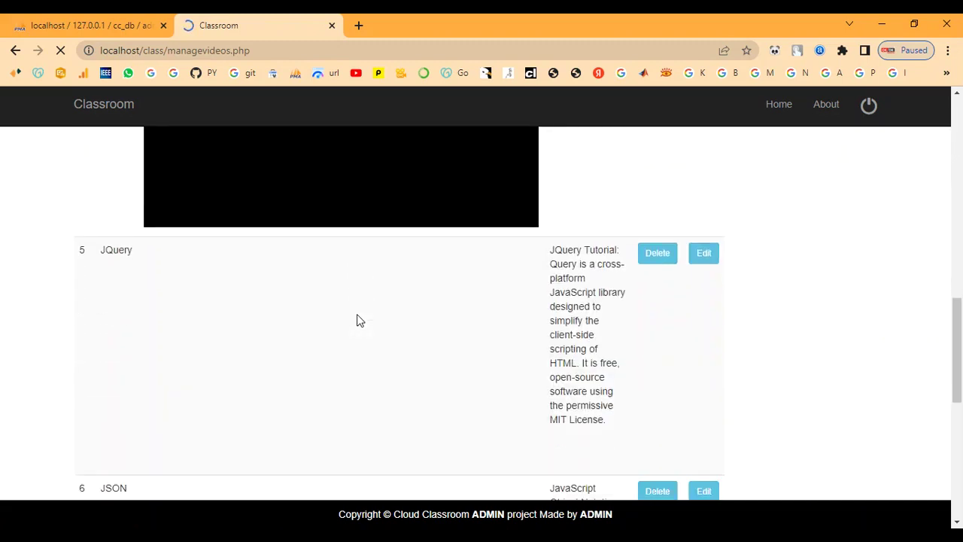
pyautogui.scroll(10, 358, 320)
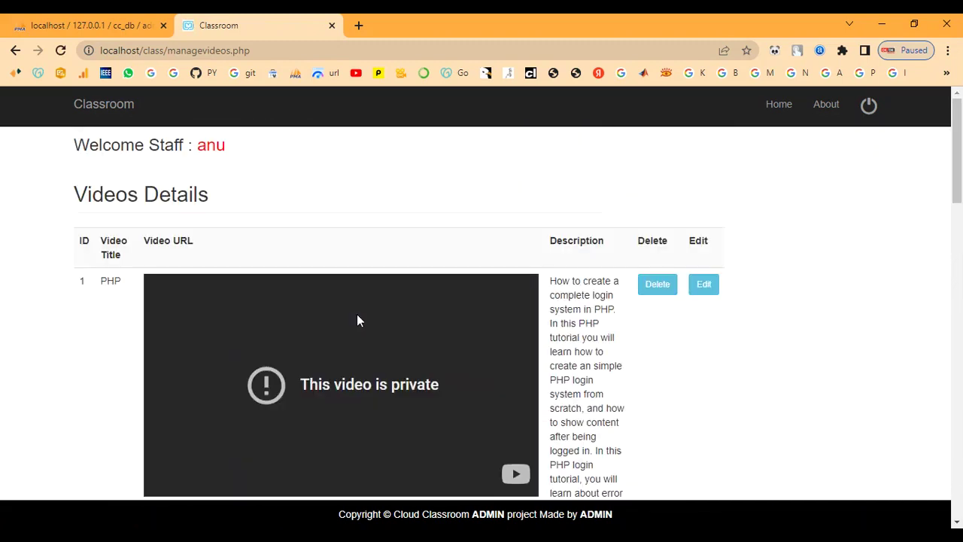
pyautogui.click(202, 156)
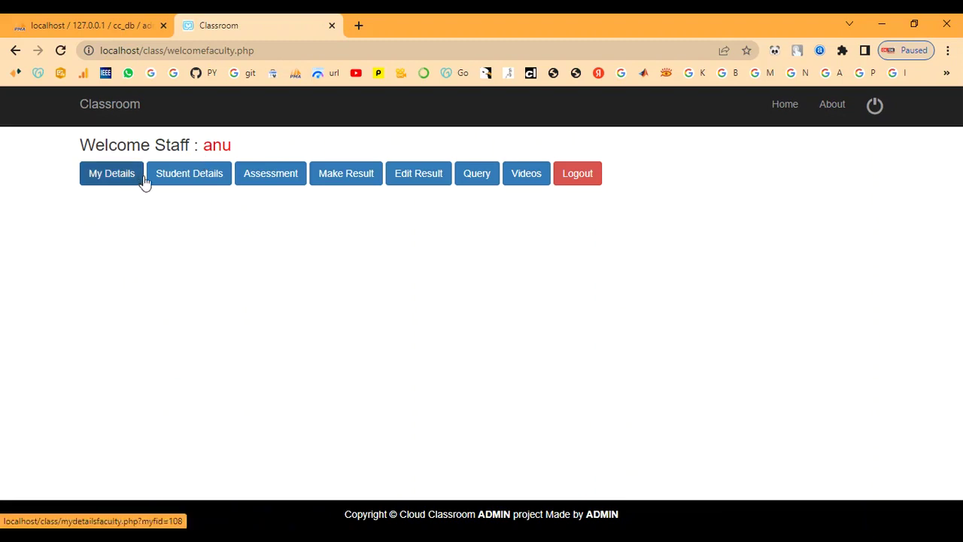
pyautogui.click(269, 174)
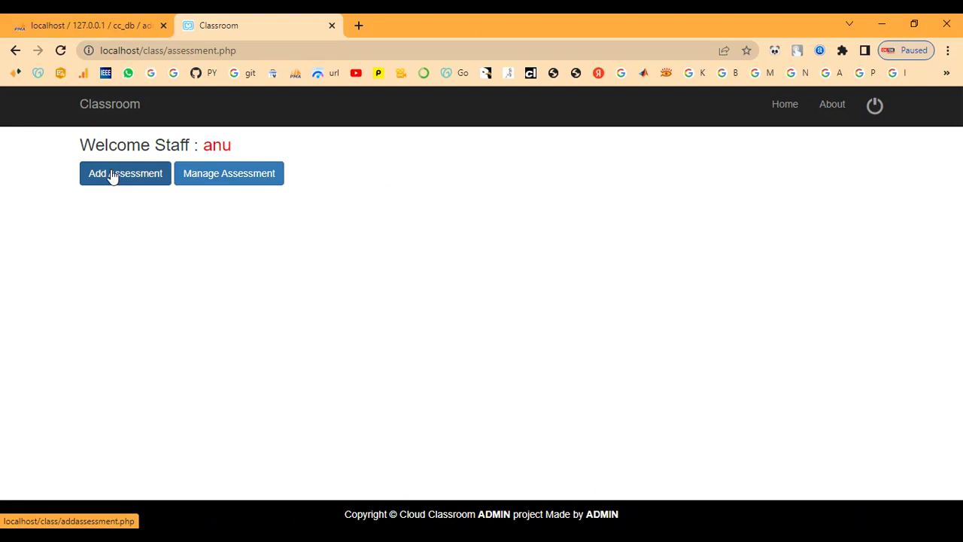
pyautogui.click(213, 173)
pyautogui.scroll(-2, 148, 449)
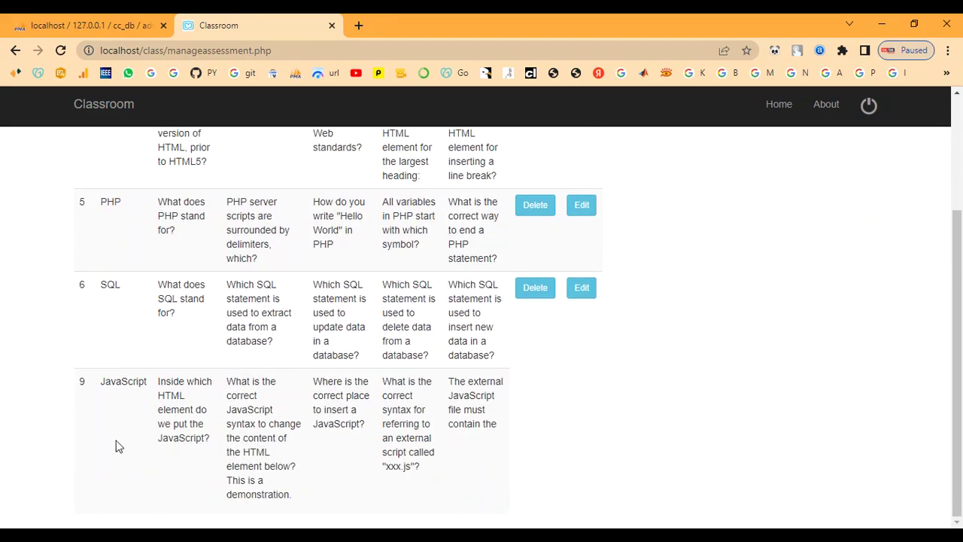
pyautogui.scroll(3, 286, 383)
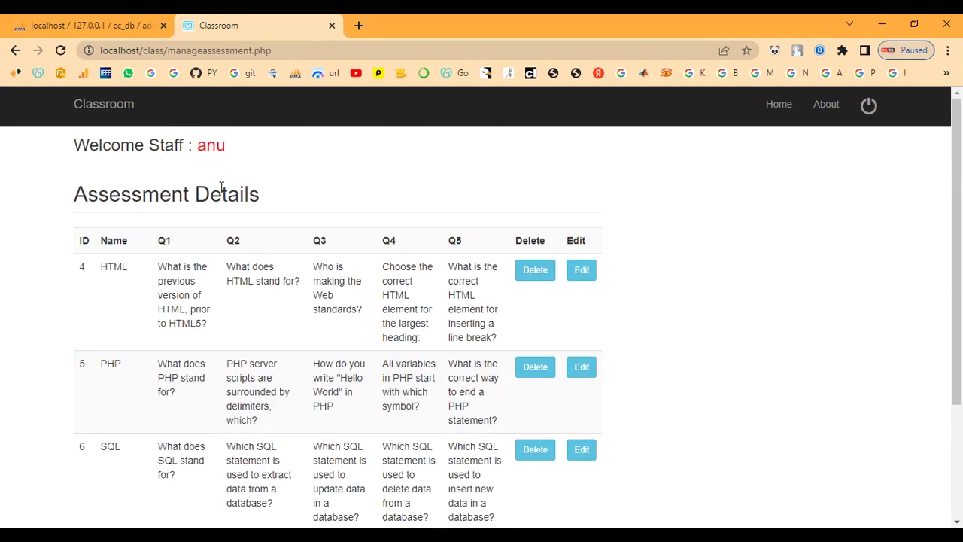
pyautogui.click(210, 152)
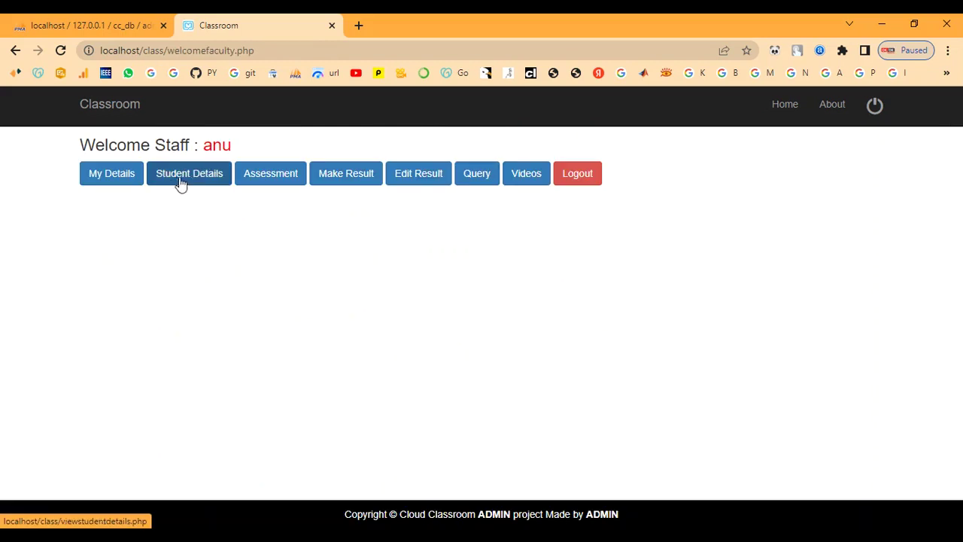
pyautogui.click(260, 176)
# Start a new assessment and paste the C vs C++ differences question from the notes into Question 1
pyautogui.click(103, 183)
pyautogui.scroll(-1, 128, 226)
pyautogui.scroll(1, 167, 261)
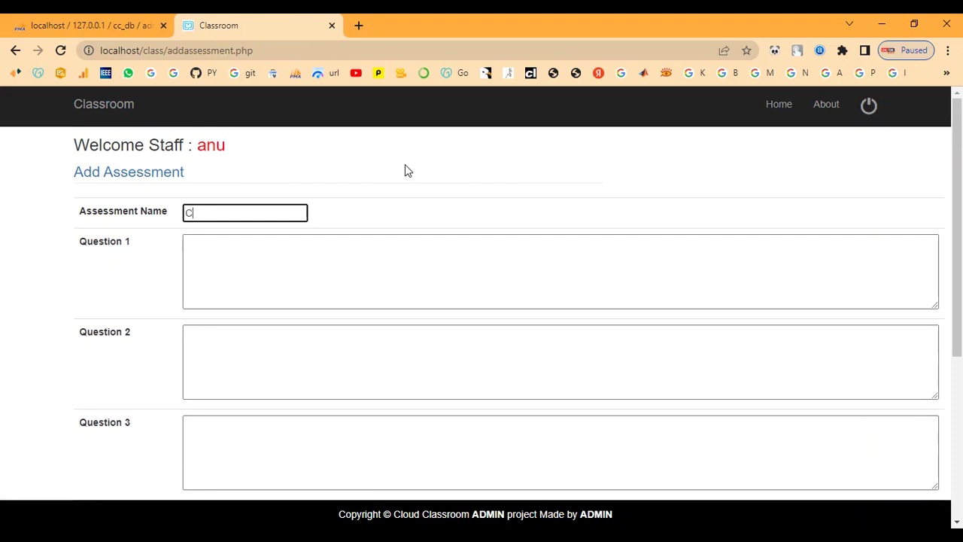
pyautogui.press('Tab')
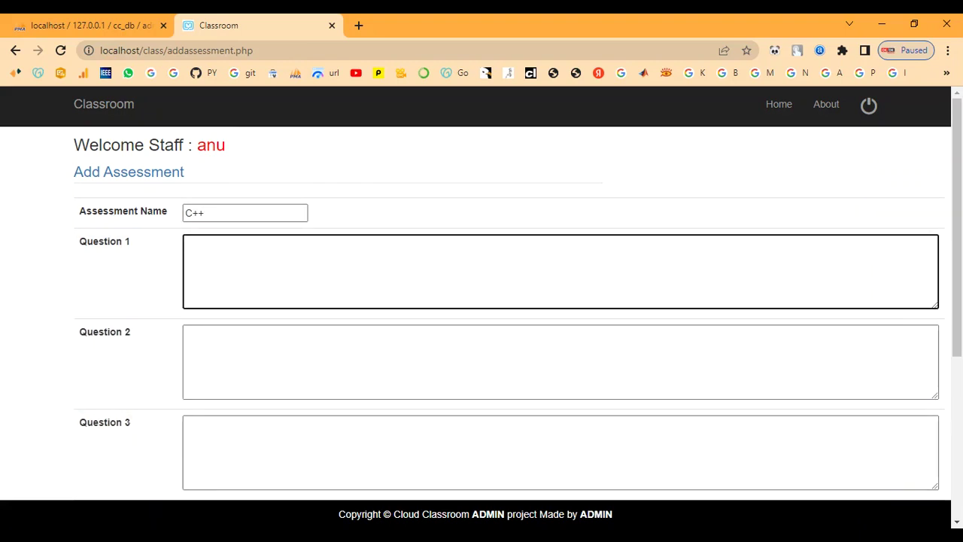
pyautogui.hotkey('alt', 'Tab')
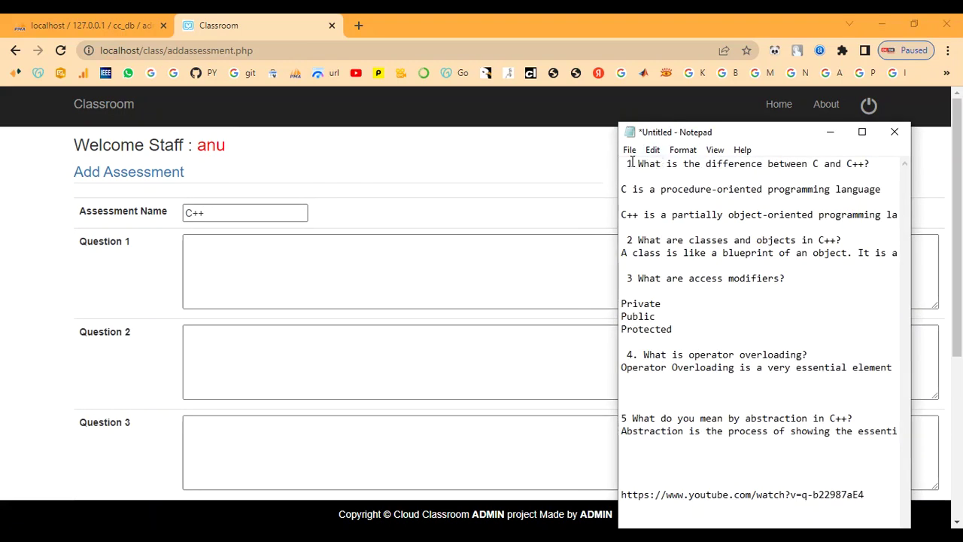
pyautogui.moveTo(638, 163); pyautogui.dragTo(874, 165)
pyautogui.hotkey('ctrl', 'c')
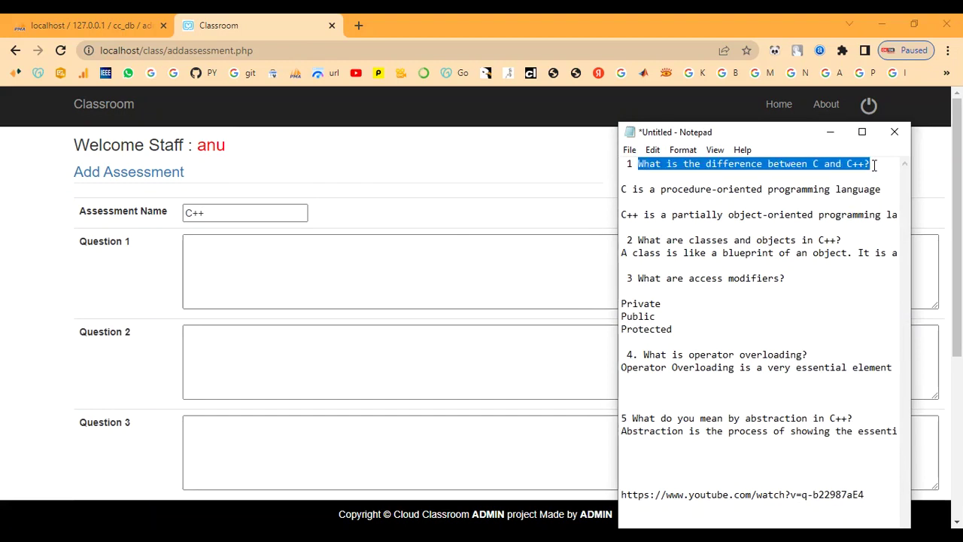
pyautogui.click(260, 258)
pyautogui.rightClick(261, 260)
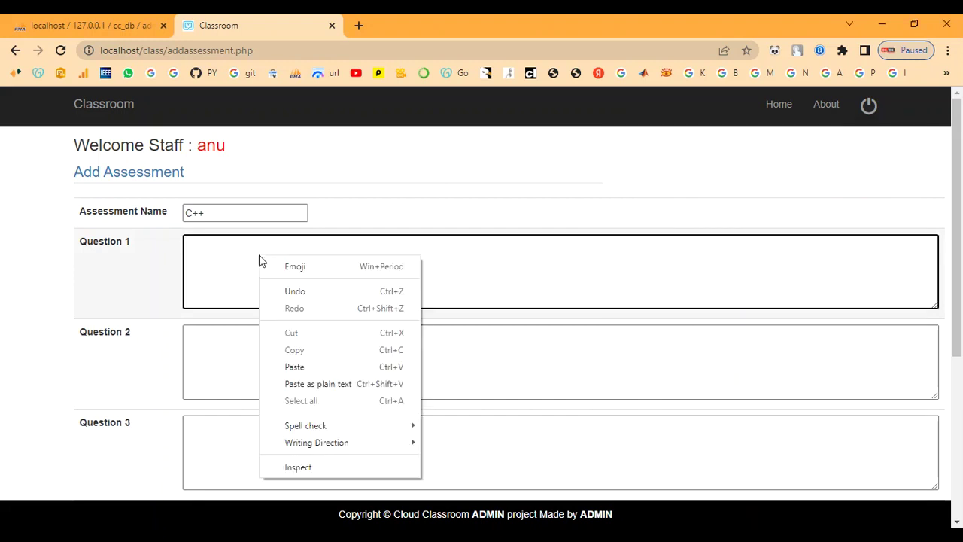
pyautogui.click(295, 367)
# Paste "What are classes and objects in C++?" from the notes into Question 2
pyautogui.click(287, 374)
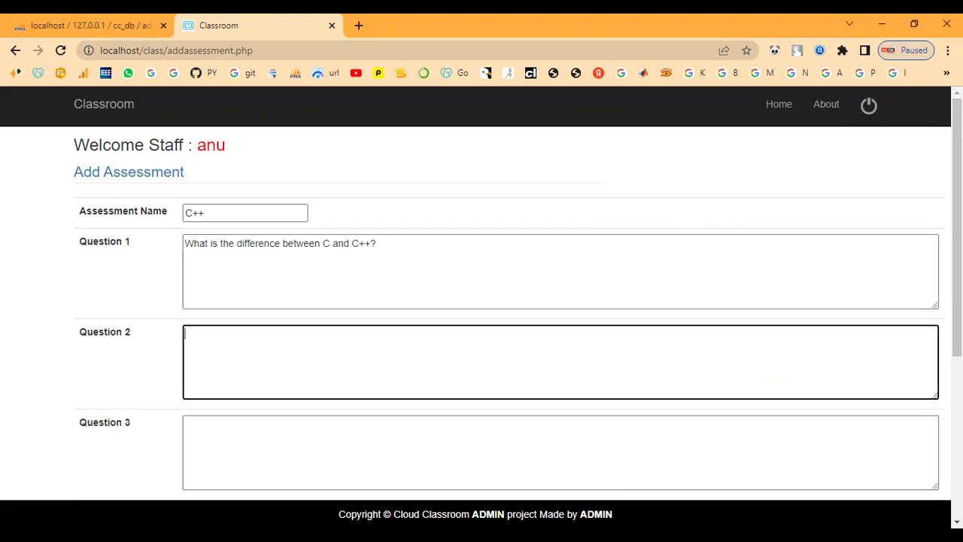
pyautogui.hotkey('alt', 'Tab')
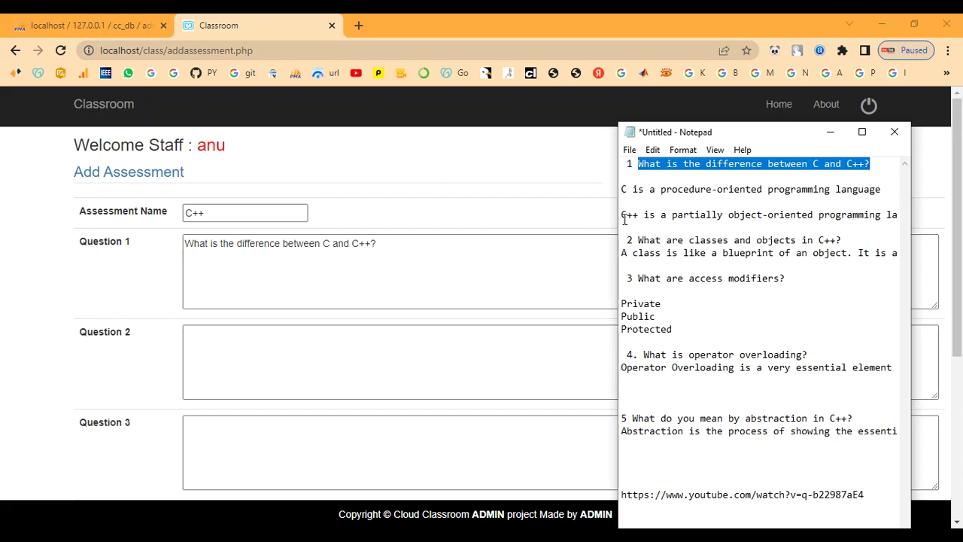
pyautogui.click(644, 227)
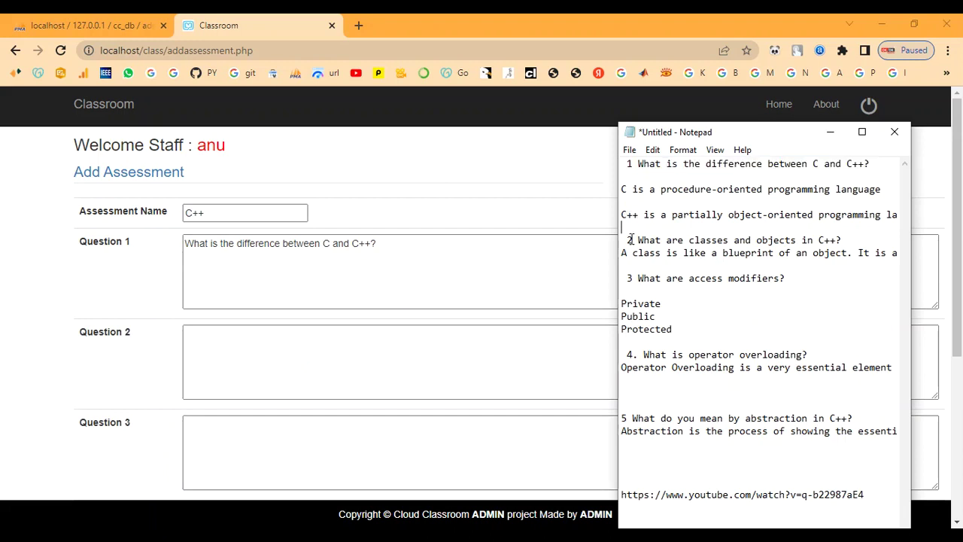
pyautogui.moveTo(638, 240); pyautogui.dragTo(845, 237)
pyautogui.hotkey('ctrl', 'c')
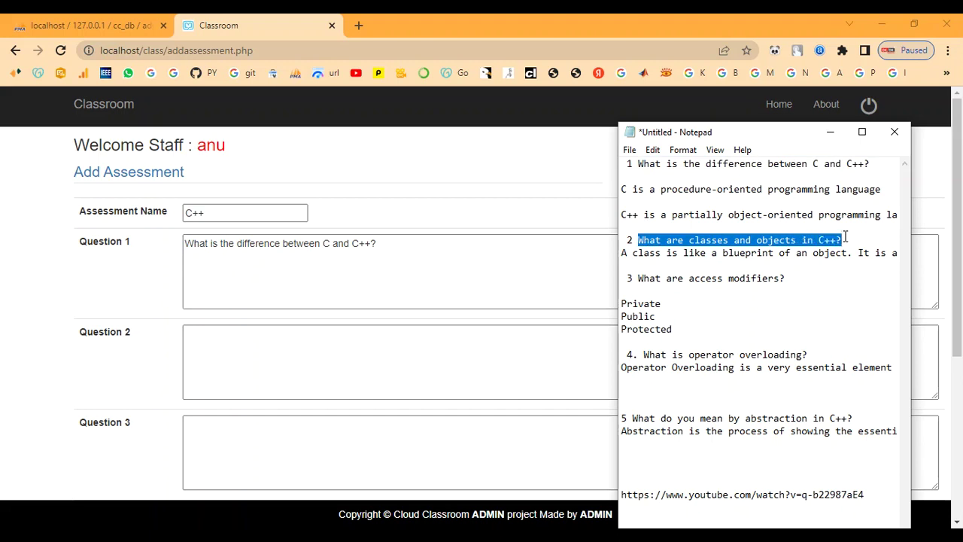
pyautogui.click(830, 132)
pyautogui.click(746, 334)
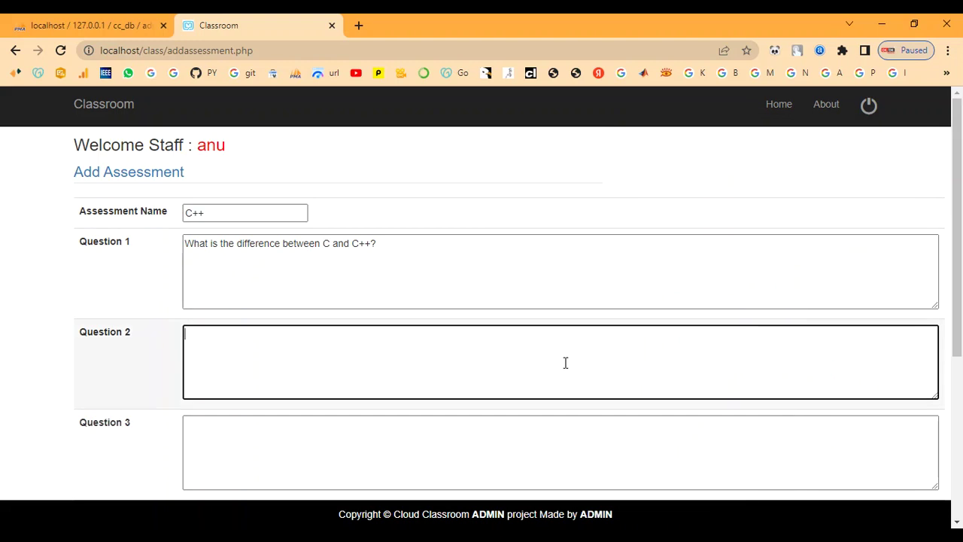
pyautogui.rightClick(329, 356)
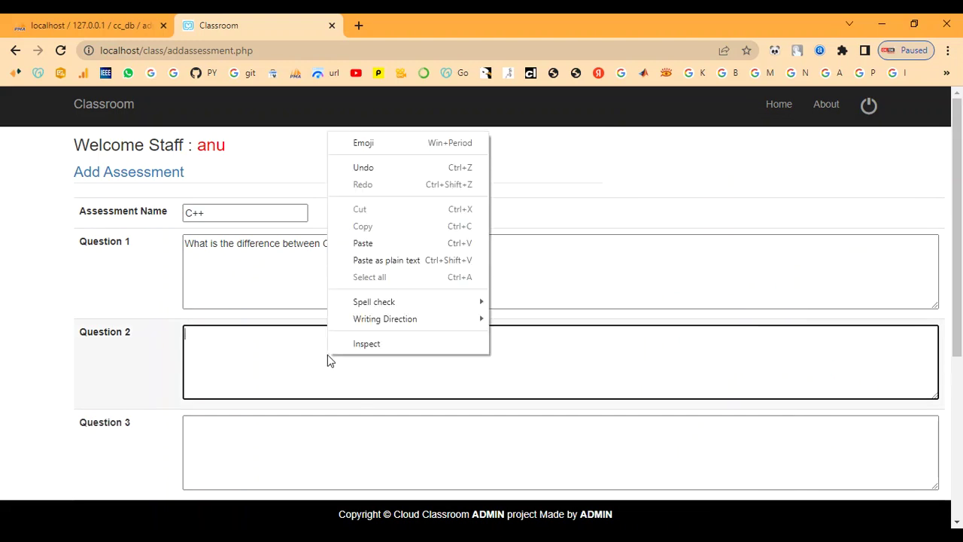
pyautogui.click(366, 243)
pyautogui.scroll(-2, 367, 391)
# Paste the access modifiers question from the notes into Question 3
pyautogui.click(276, 324)
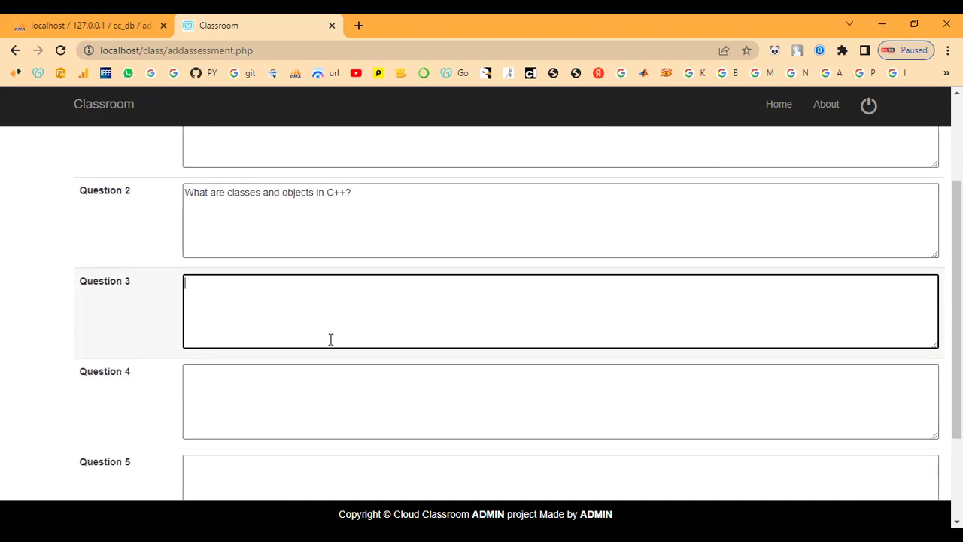
pyautogui.scroll(-2, 329, 340)
pyautogui.hotkey('alt', 'Tab')
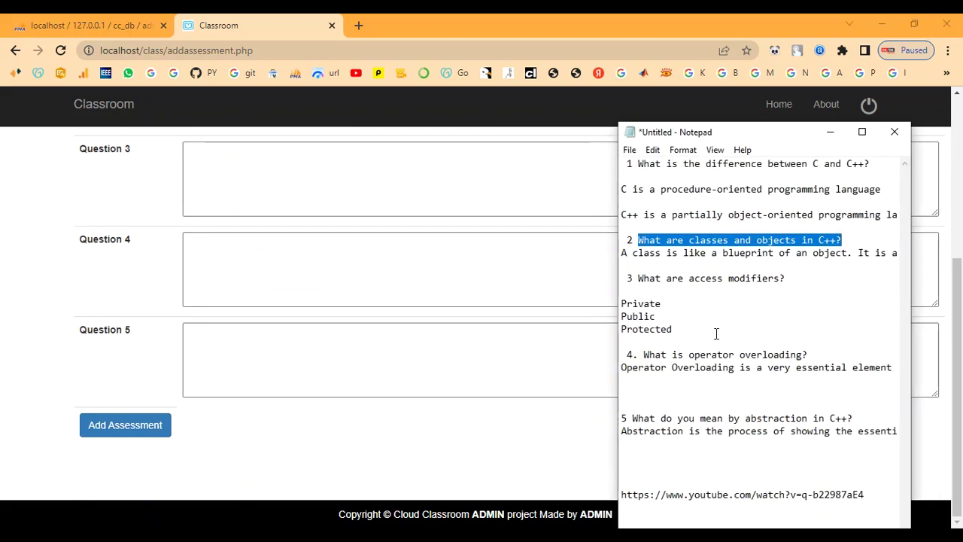
pyautogui.click(717, 333)
pyautogui.moveTo(638, 280); pyautogui.dragTo(786, 280)
pyautogui.hotkey('ctrl', 'c')
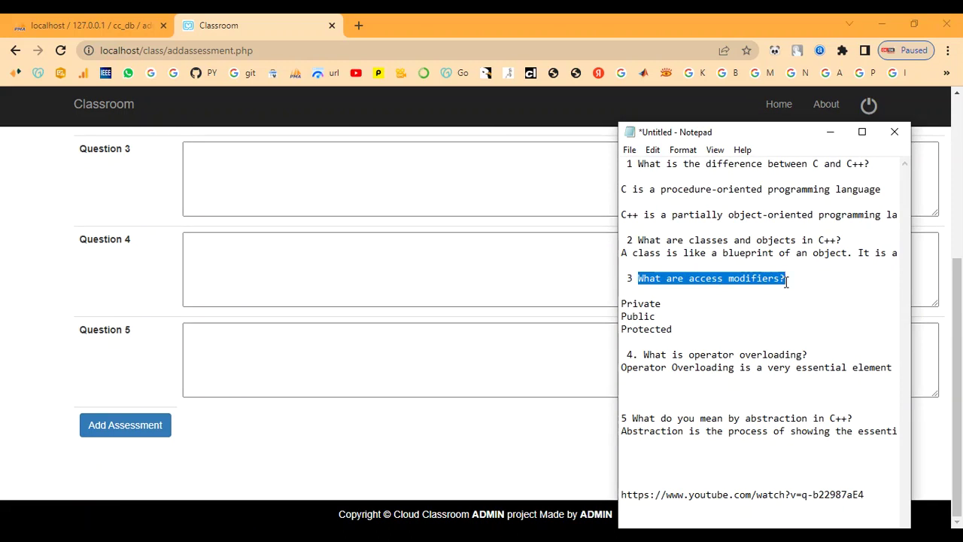
pyautogui.click(830, 132)
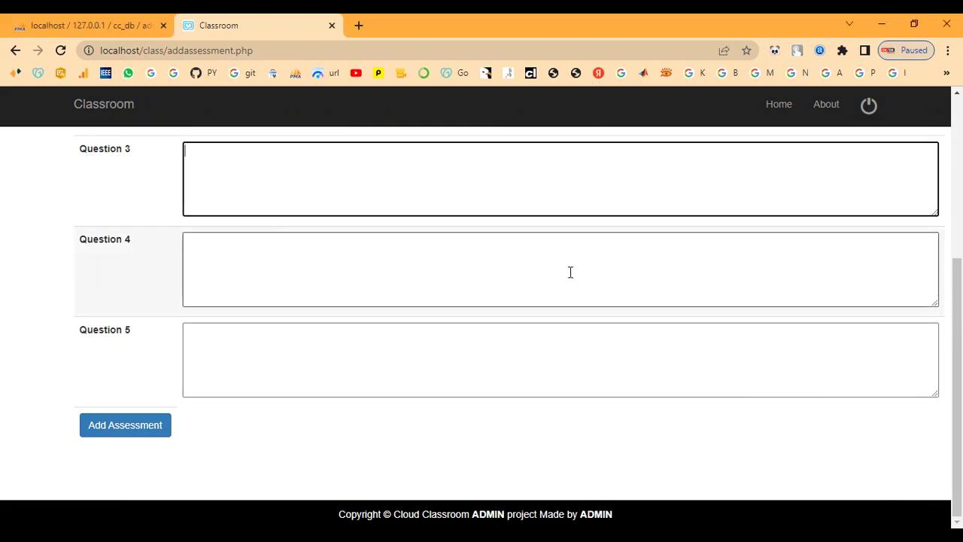
pyautogui.rightClick(302, 190)
pyautogui.click(354, 296)
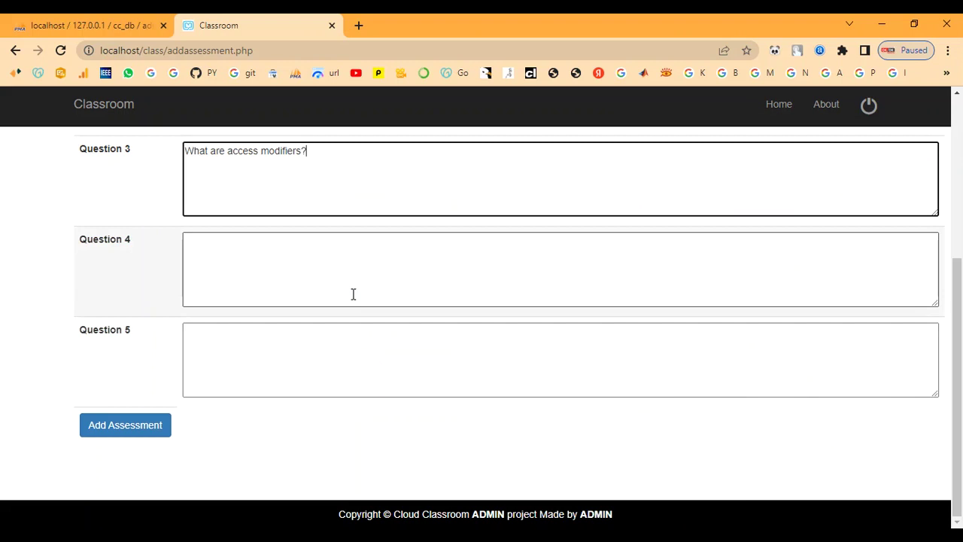
# Paste the operator overloading question from the notes into Question 4
pyautogui.click(505, 520)
pyautogui.click(714, 332)
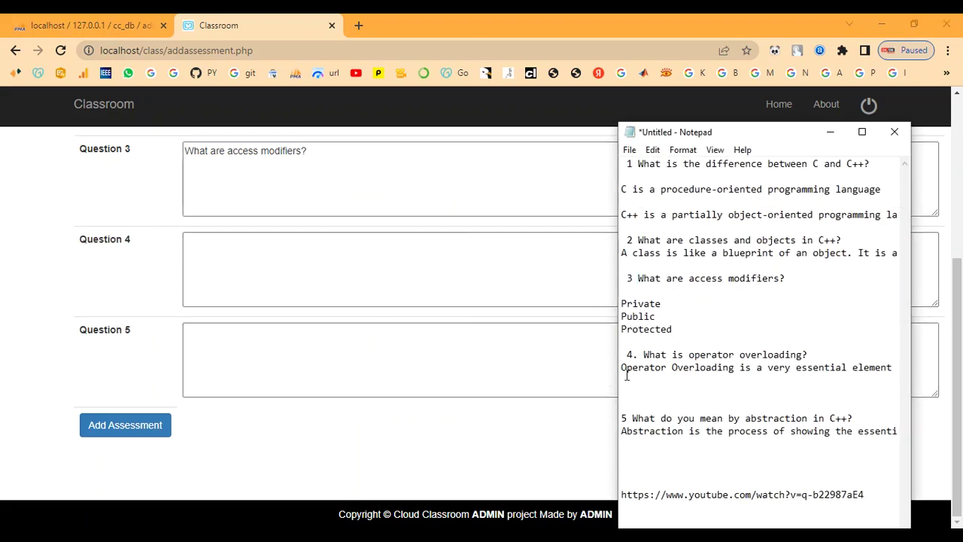
pyautogui.moveTo(645, 356); pyautogui.dragTo(808, 356)
pyautogui.hotkey('ctrl', 'c')
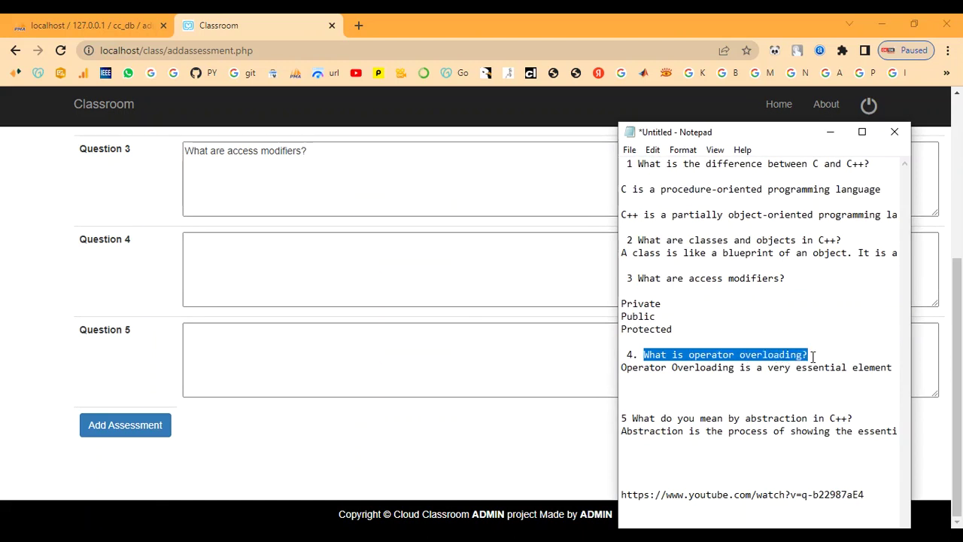
pyautogui.click(831, 133)
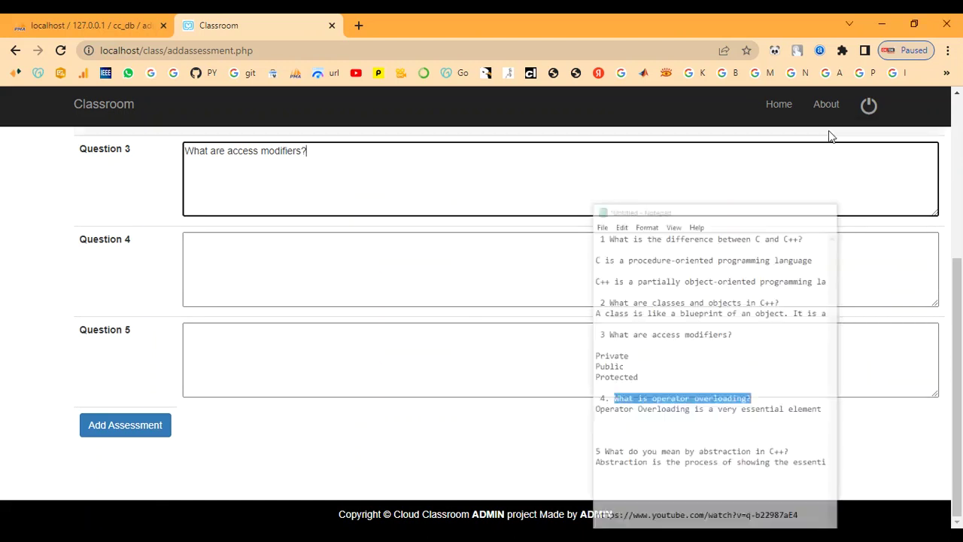
pyautogui.rightClick(379, 294)
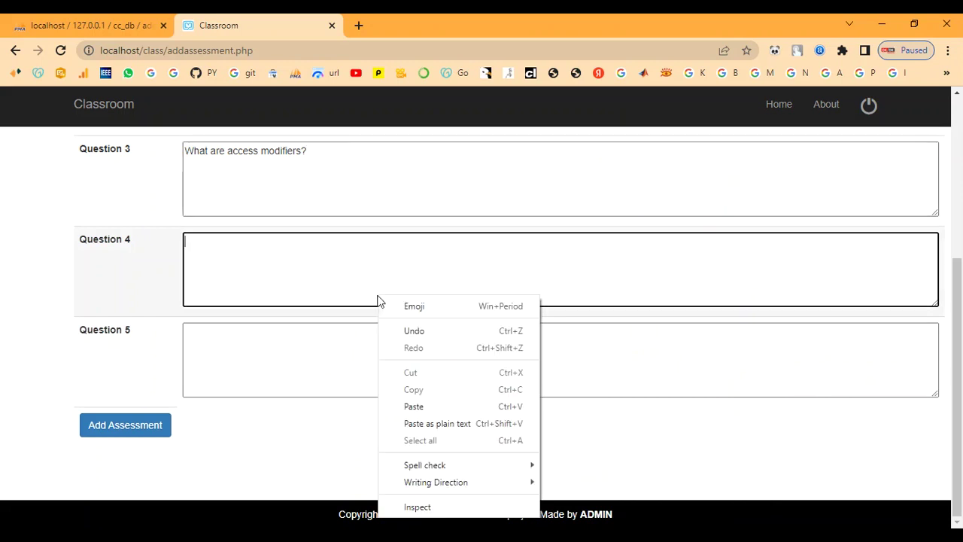
pyautogui.click(441, 404)
# Paste the abstraction question into Question 5 and save the C++ assessment
pyautogui.click(304, 359)
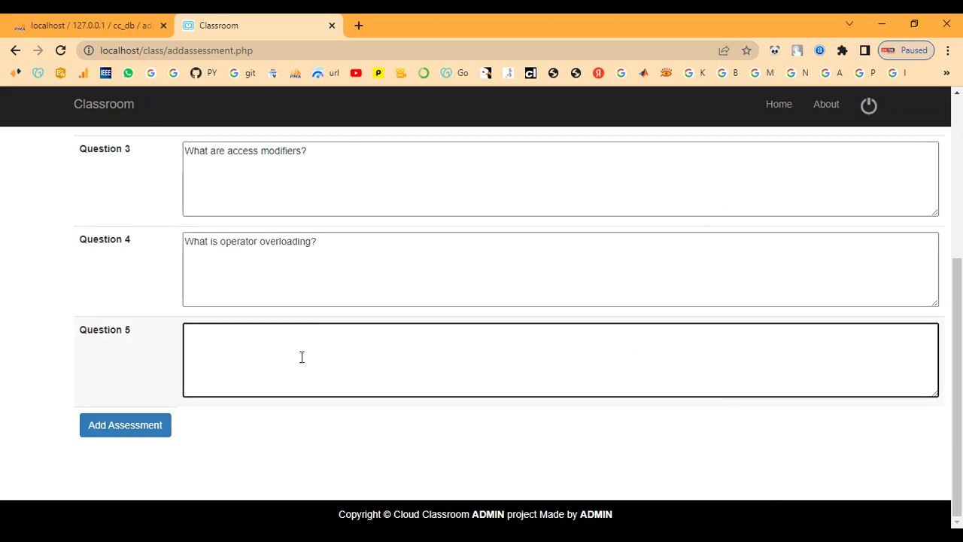
pyautogui.rightClick(302, 358)
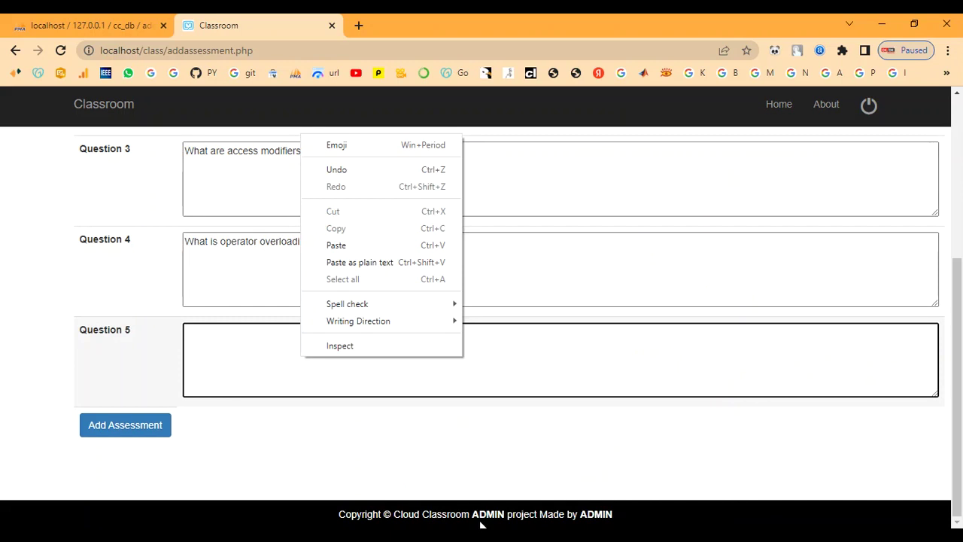
pyautogui.hotkey('alt', 'Tab')
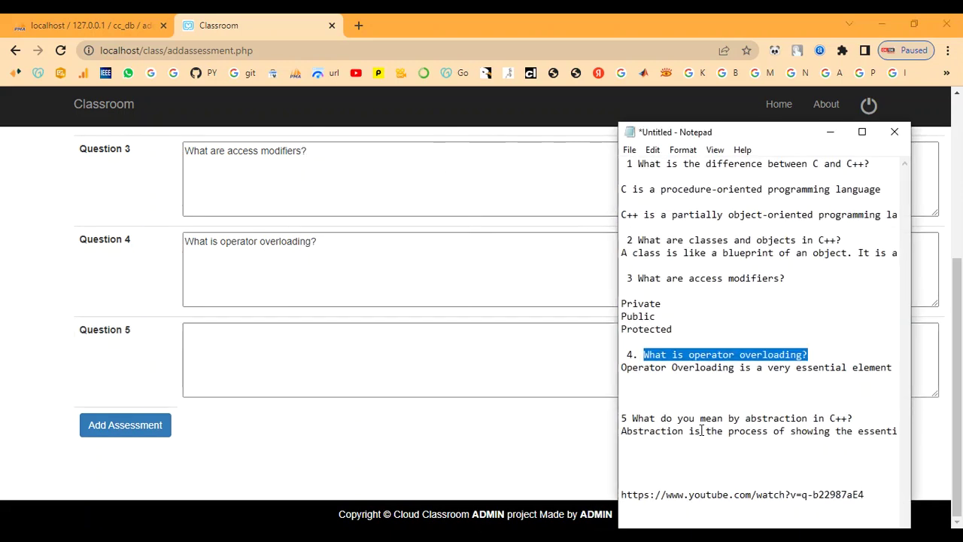
pyautogui.click(699, 404)
pyautogui.moveTo(630, 419); pyautogui.dragTo(857, 418)
pyautogui.hotkey('ctrl', 'c')
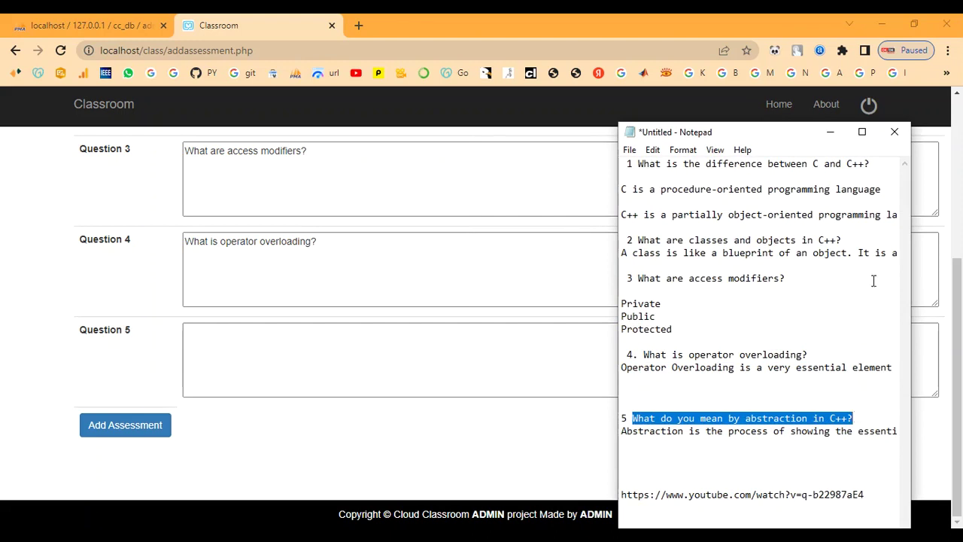
pyautogui.click(830, 133)
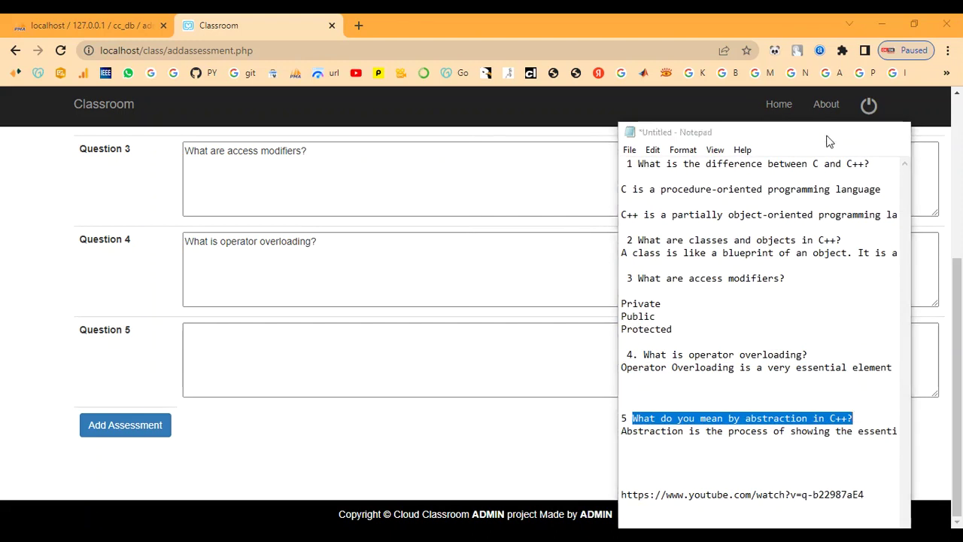
pyautogui.rightClick(284, 371)
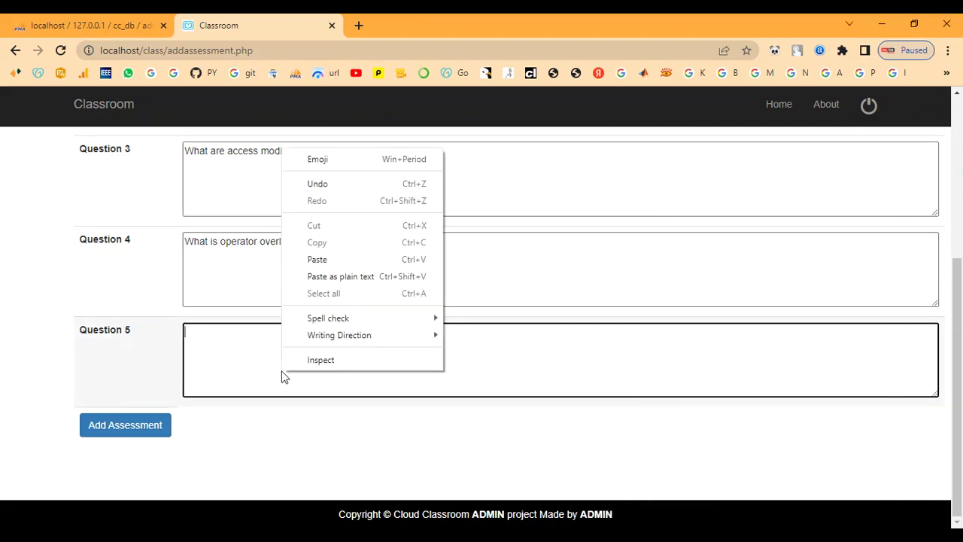
pyautogui.click(334, 262)
pyautogui.scroll(4, 305, 385)
pyautogui.scroll(-4, 312, 382)
pyautogui.click(151, 426)
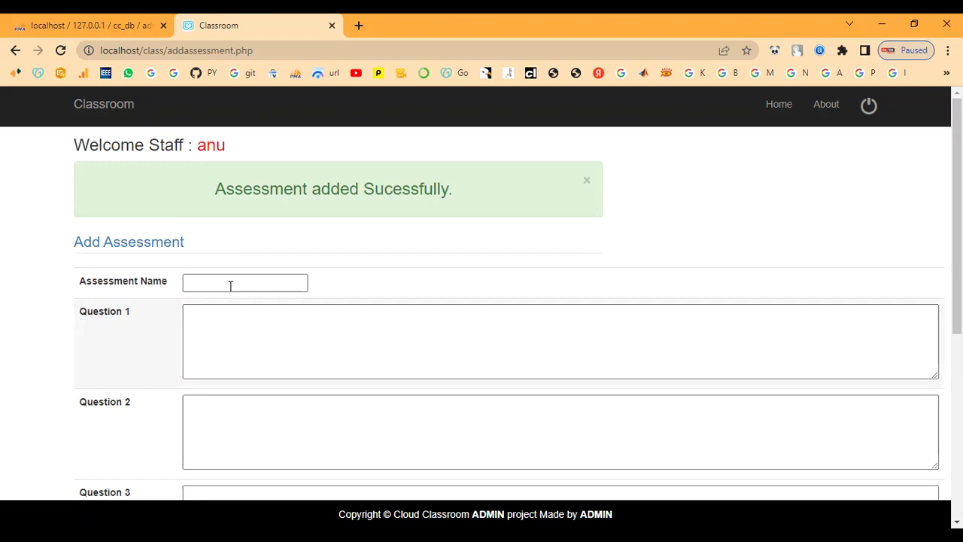
# Review the saved assessments under Assessment > Manage Assessment, then log out of the staff account
pyautogui.moveTo(205, 191); pyautogui.dragTo(519, 207)
pyautogui.click(453, 264)
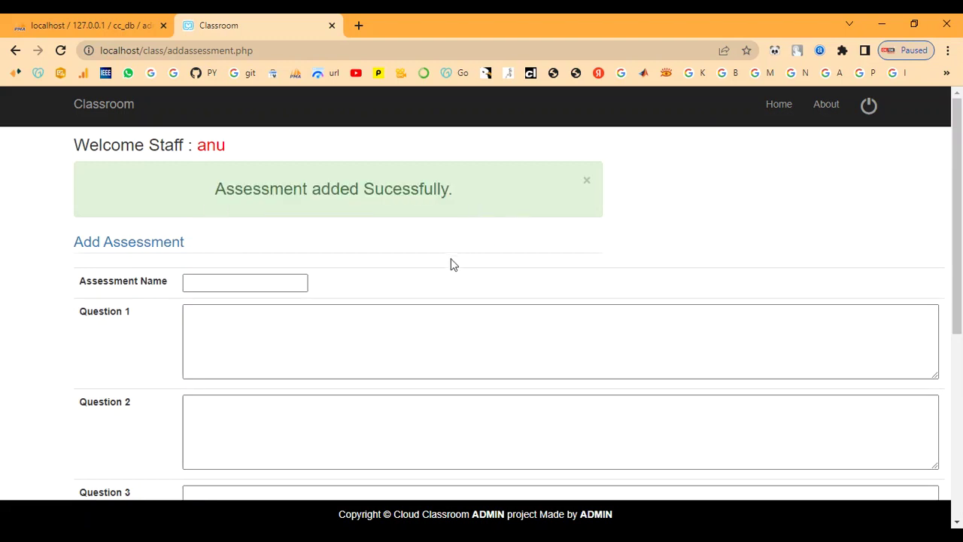
pyautogui.click(218, 150)
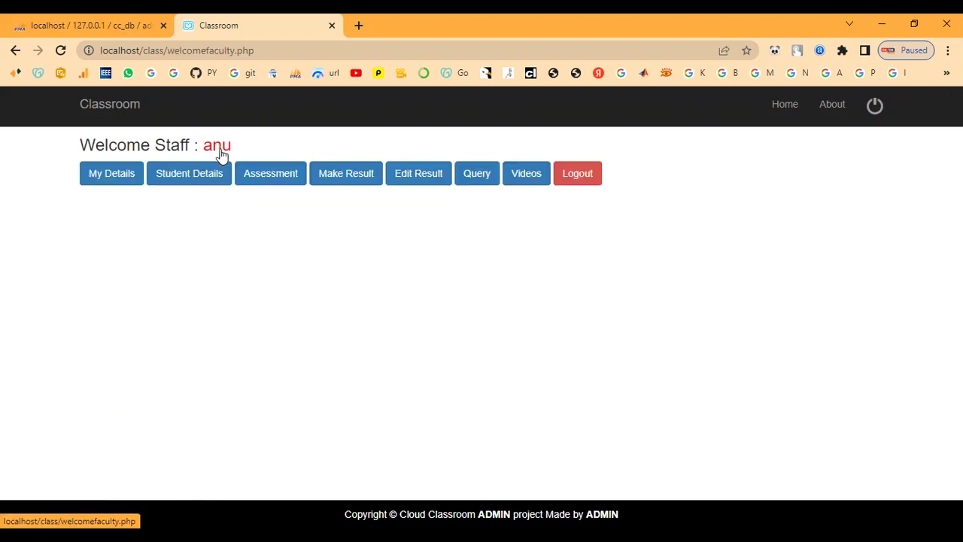
pyautogui.click(274, 182)
pyautogui.click(261, 184)
pyautogui.scroll(-2, 295, 342)
pyautogui.scroll(2, 231, 406)
pyautogui.scroll(-2, 286, 394)
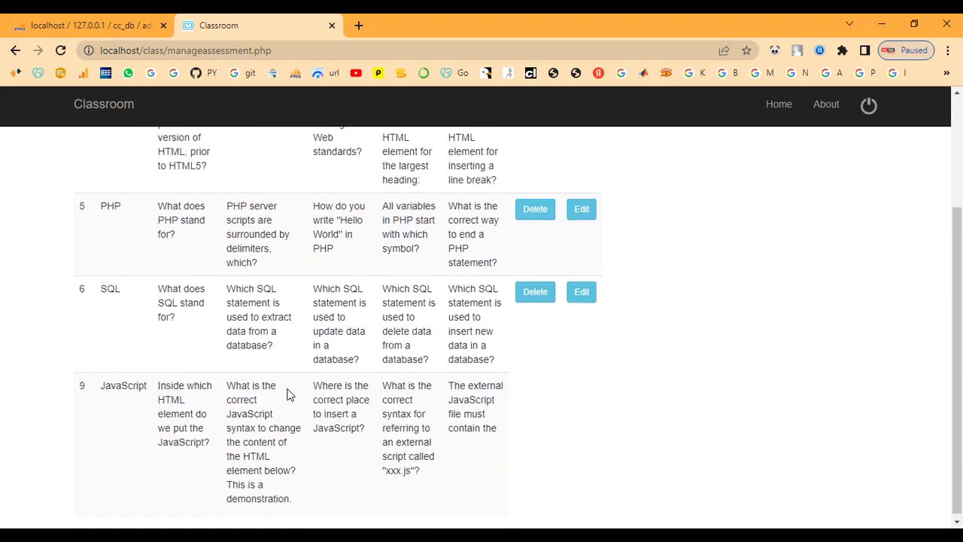
pyautogui.scroll(2, 287, 393)
pyautogui.click(213, 151)
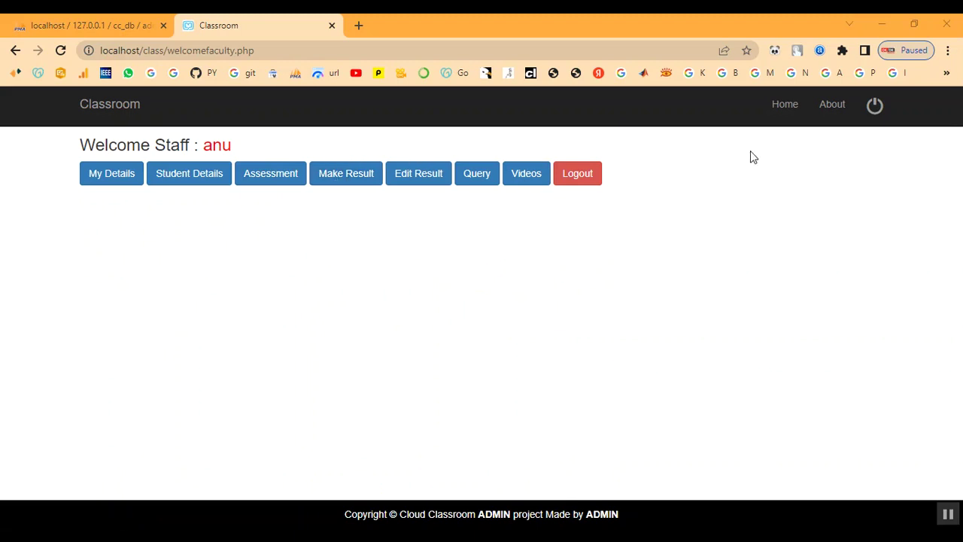
pyautogui.click(871, 114)
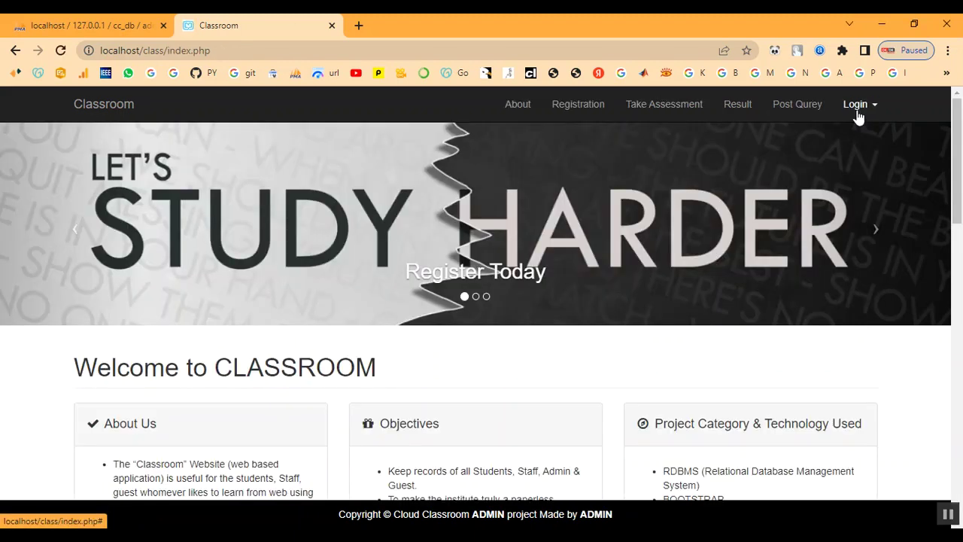
# Open Student Login and enter the student's e-mail address and password
pyautogui.click(859, 112)
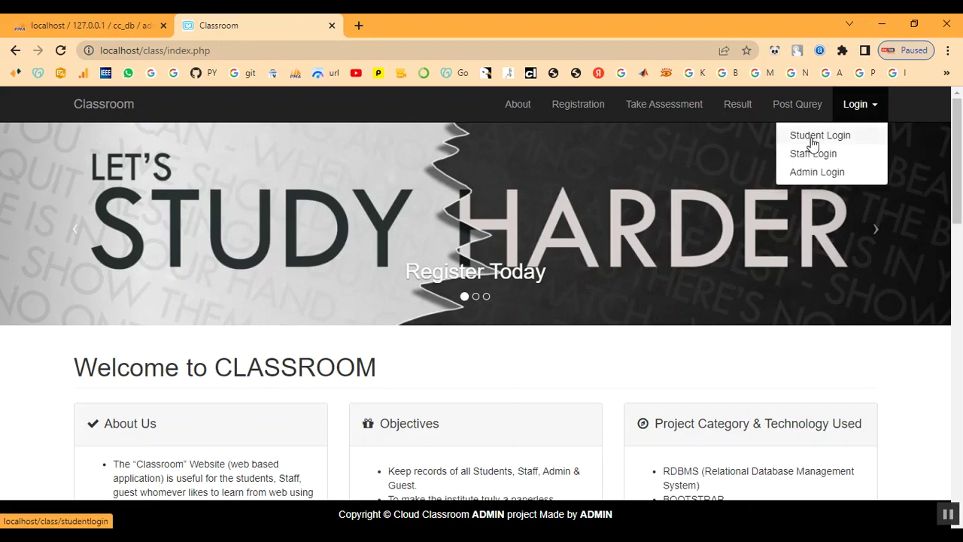
pyautogui.click(813, 137)
pyautogui.click(184, 226)
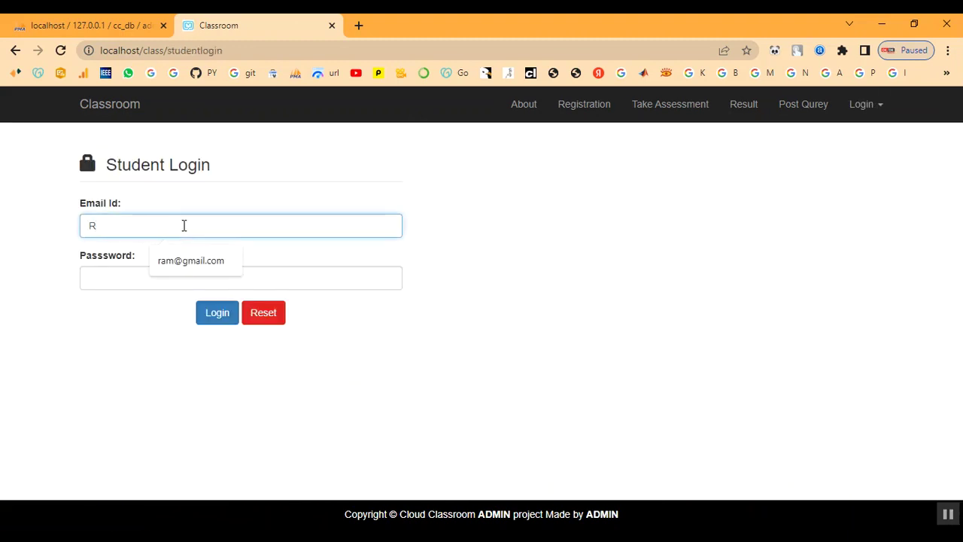
pyautogui.press('BackSpace')
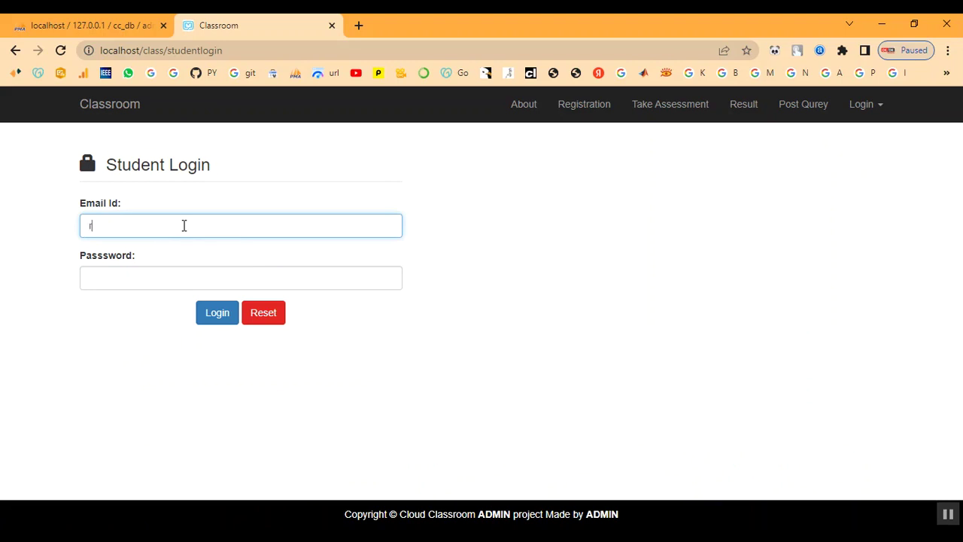
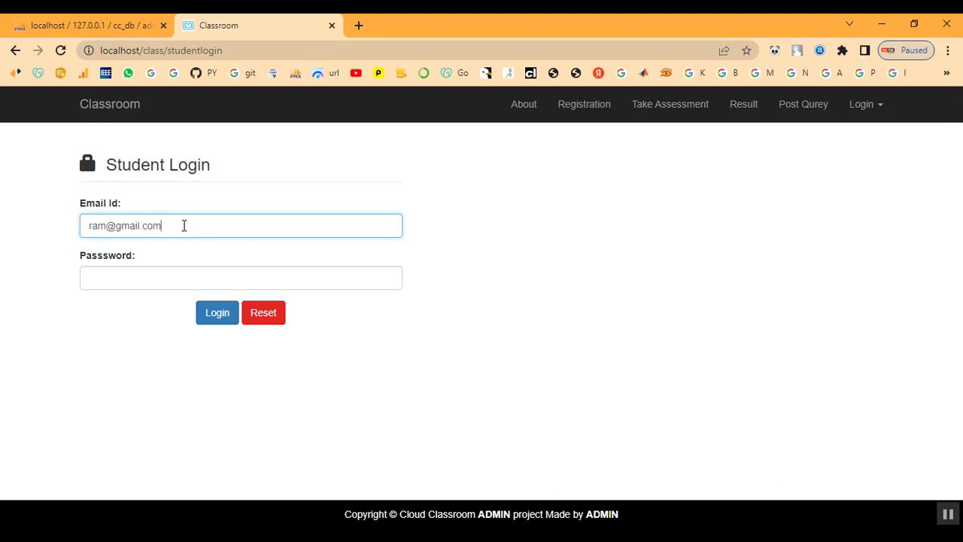
pyautogui.write('1')
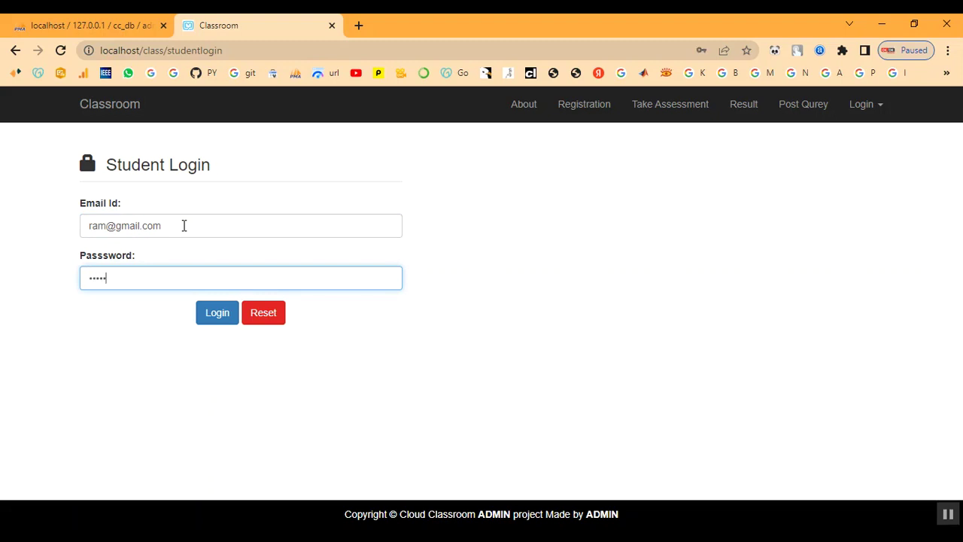
pyautogui.click(214, 305)
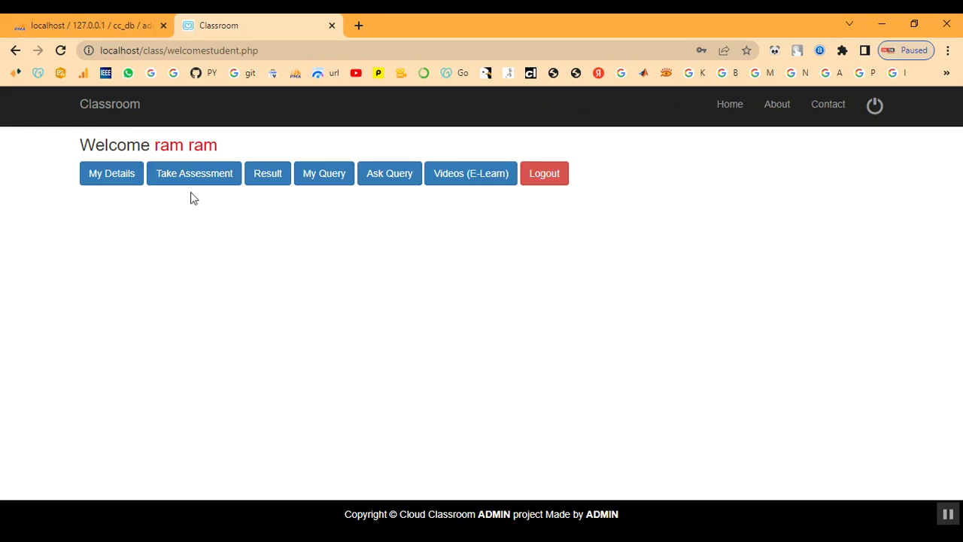
# Open Take Assessment and start the C++ assessment
pyautogui.click(181, 172)
pyautogui.scroll(-1, 174, 240)
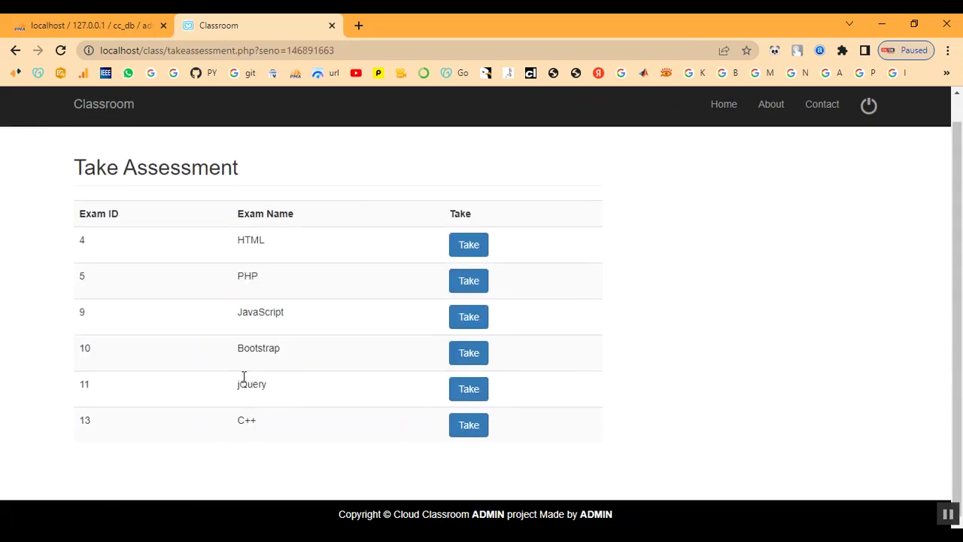
pyautogui.moveTo(228, 424); pyautogui.dragTo(304, 436)
pyautogui.click(305, 437)
pyautogui.scroll(1, 300, 431)
pyautogui.click(459, 455)
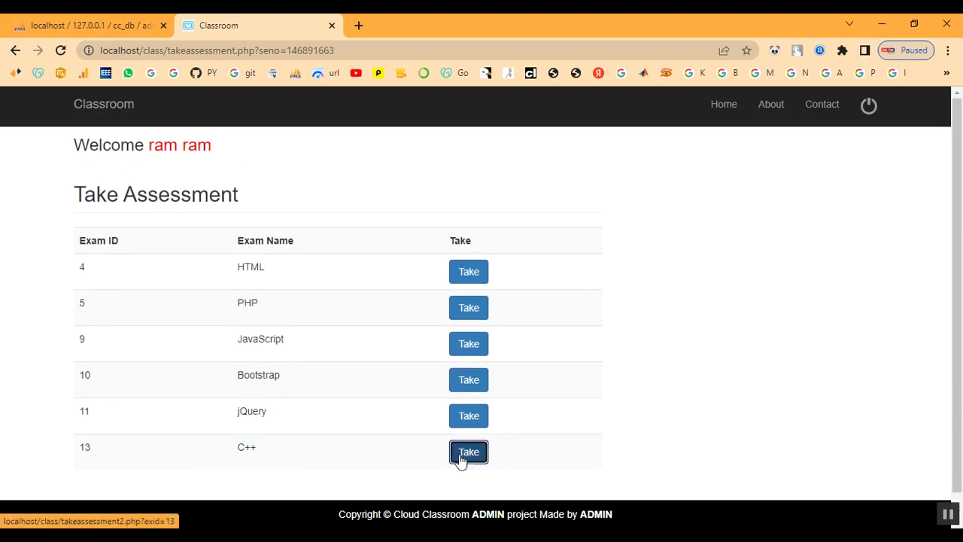
# Look over the assessment and enrolment details, then place the caret in the Q1 answer box
pyautogui.scroll(-1, 455, 399)
pyautogui.scroll(1, 455, 400)
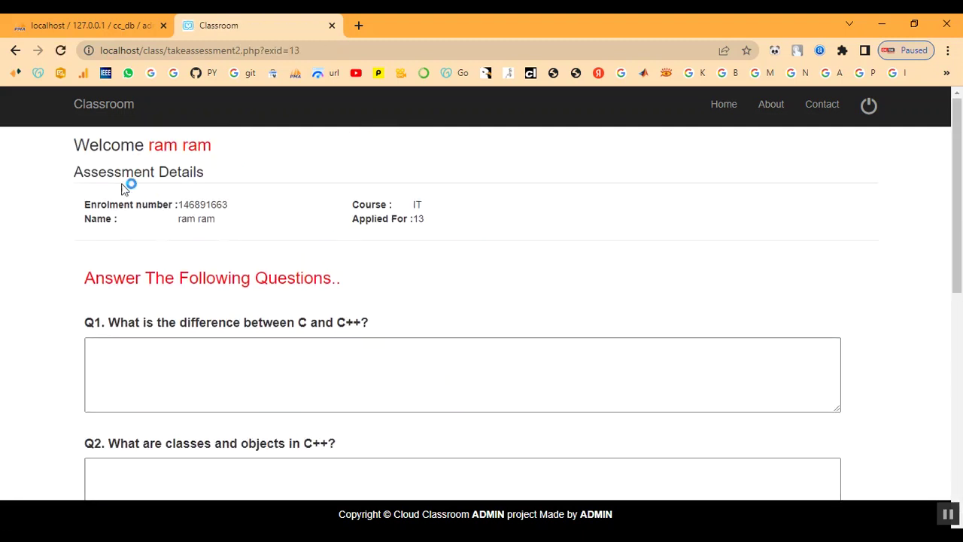
pyautogui.moveTo(66, 175); pyautogui.dragTo(240, 169)
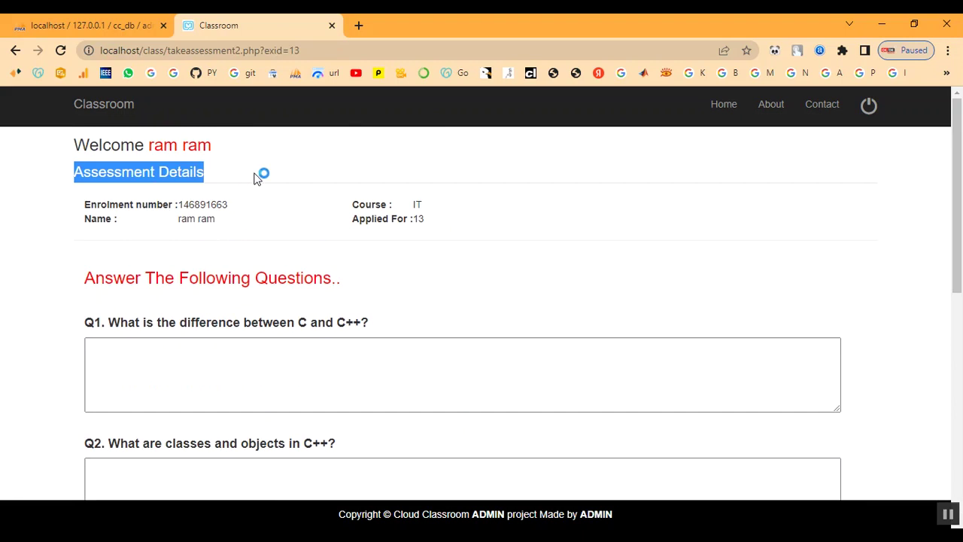
pyautogui.click(254, 170)
pyautogui.moveTo(88, 204); pyautogui.dragTo(453, 228)
pyautogui.click(495, 241)
pyautogui.click(480, 231)
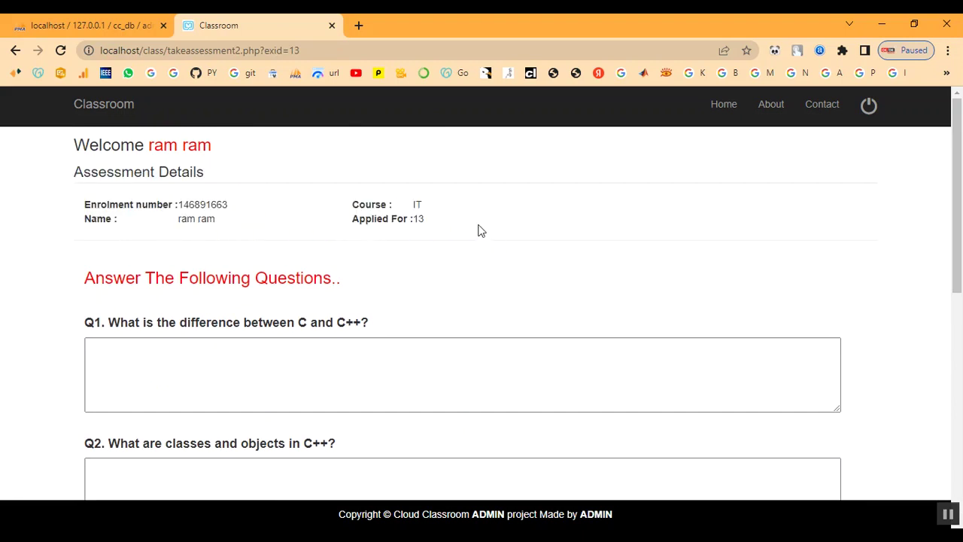
pyautogui.scroll(-1, 364, 368)
pyautogui.click(222, 308)
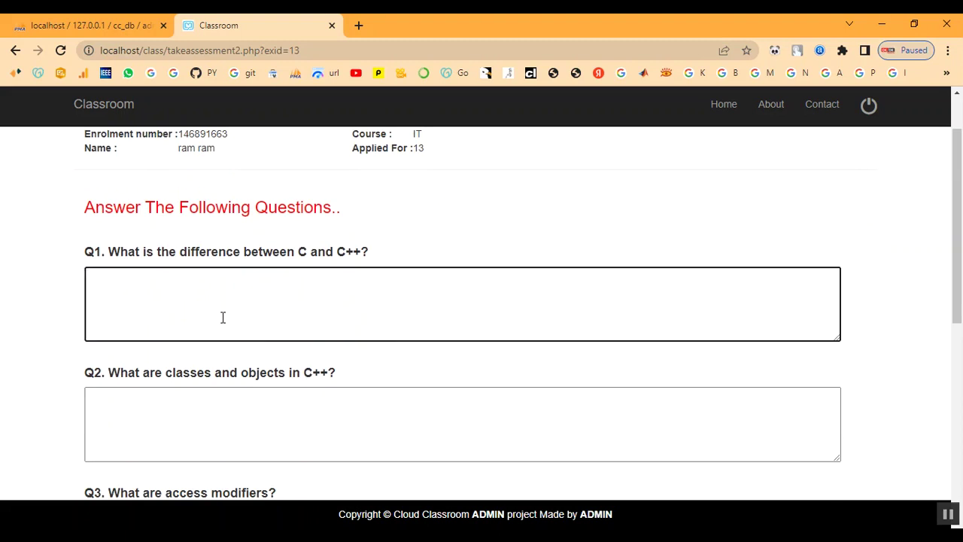
pyautogui.hotkey('alt', 'Tab')
# Paste the C versus C++ answer from the notes into Q1
pyautogui.click(702, 324)
pyautogui.moveTo(622, 189); pyautogui.dragTo(906, 218)
pyautogui.hotkey('ctrl', 'c')
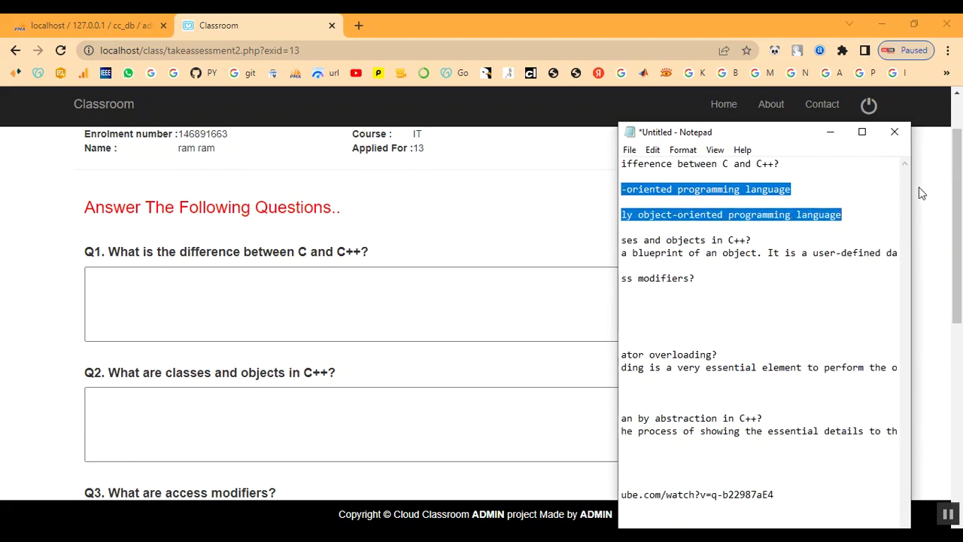
pyautogui.click(830, 132)
pyautogui.rightClick(347, 297)
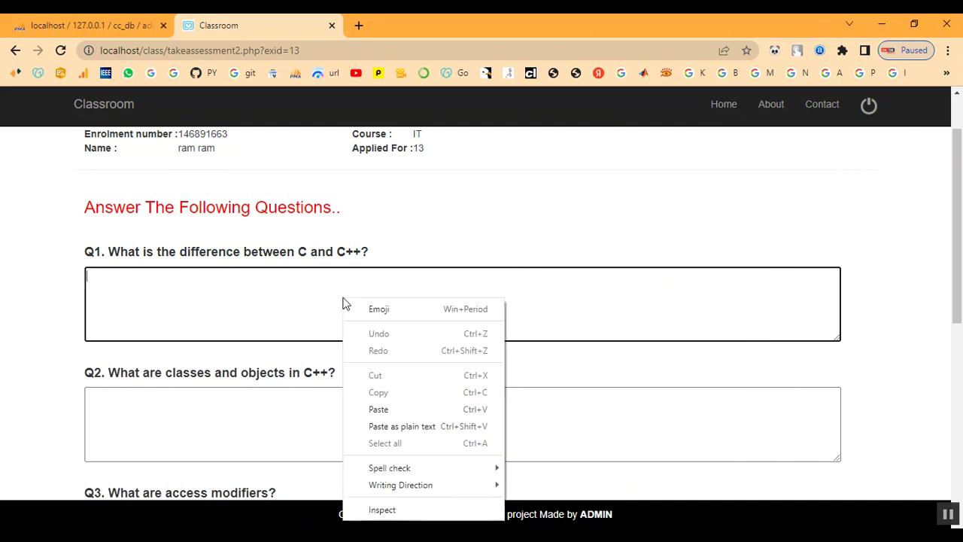
pyautogui.click(377, 408)
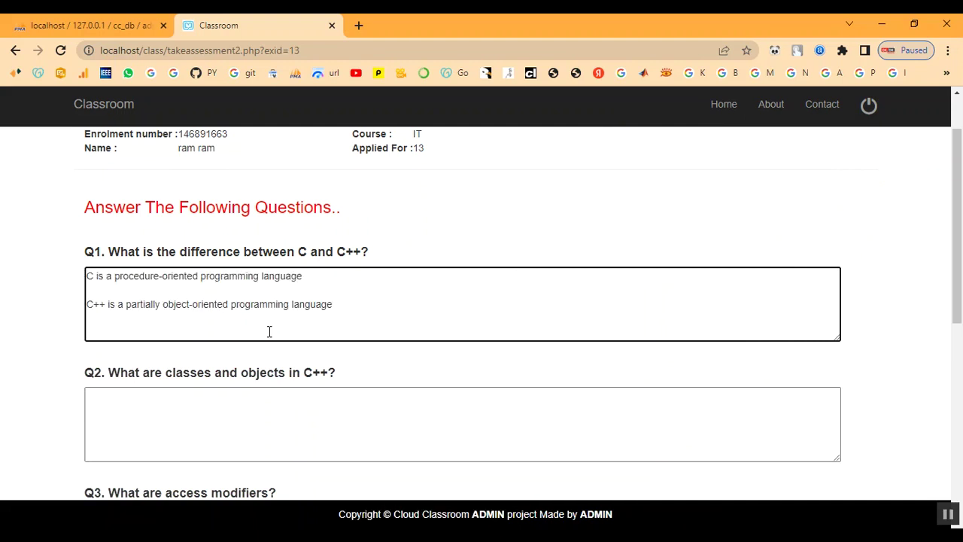
# Paste the class definition answer from the notes into Q2
pyautogui.click(313, 424)
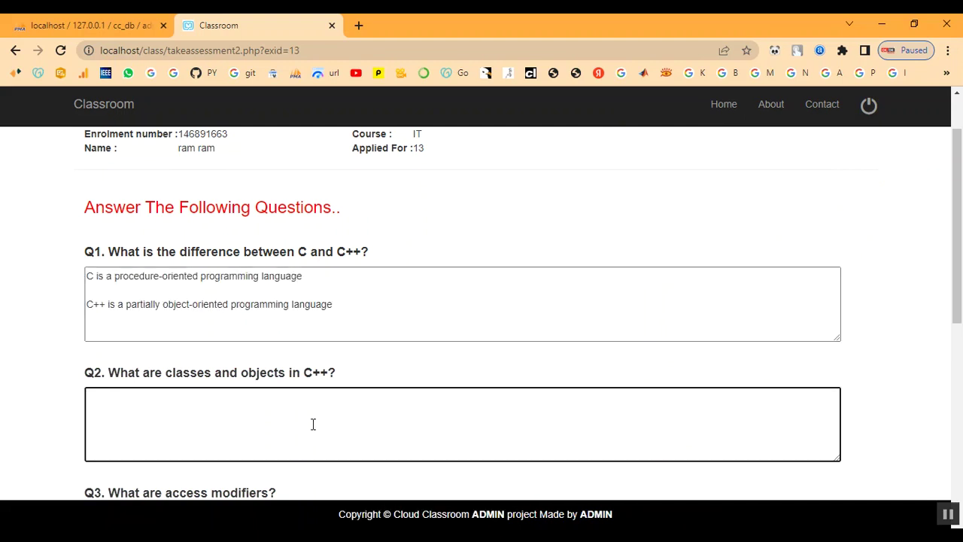
pyautogui.hotkey('alt', 'Tab')
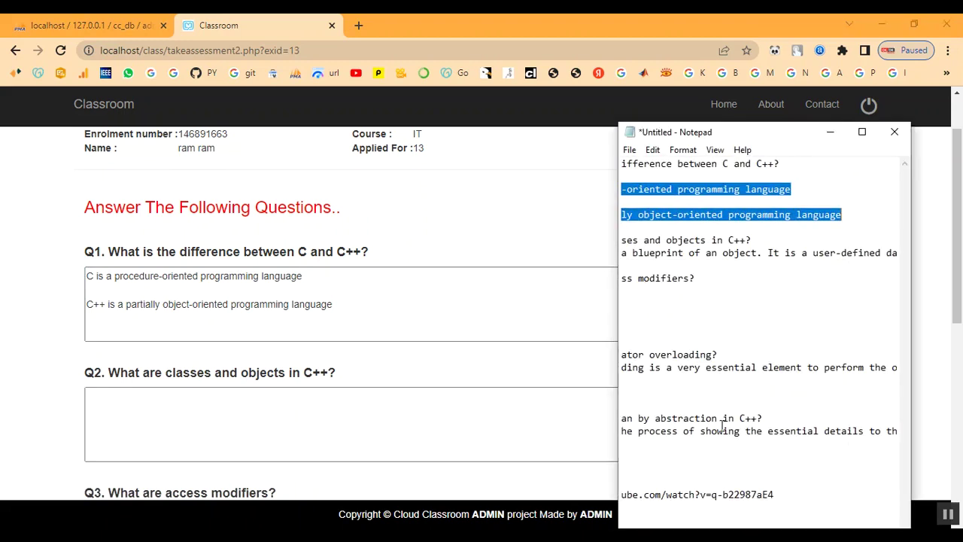
pyautogui.click(748, 343)
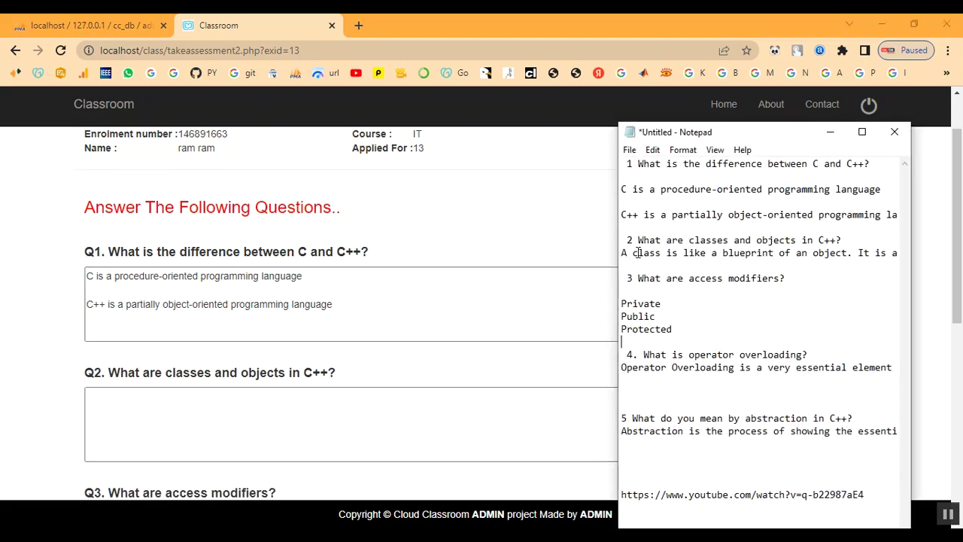
pyautogui.moveTo(621, 256); pyautogui.dragTo(909, 255)
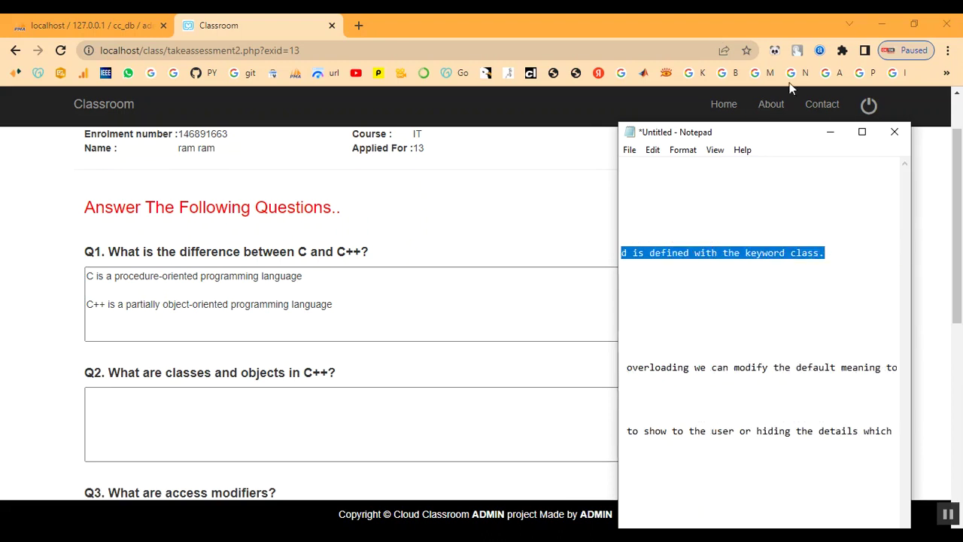
pyautogui.click(842, 134)
pyautogui.rightClick(329, 407)
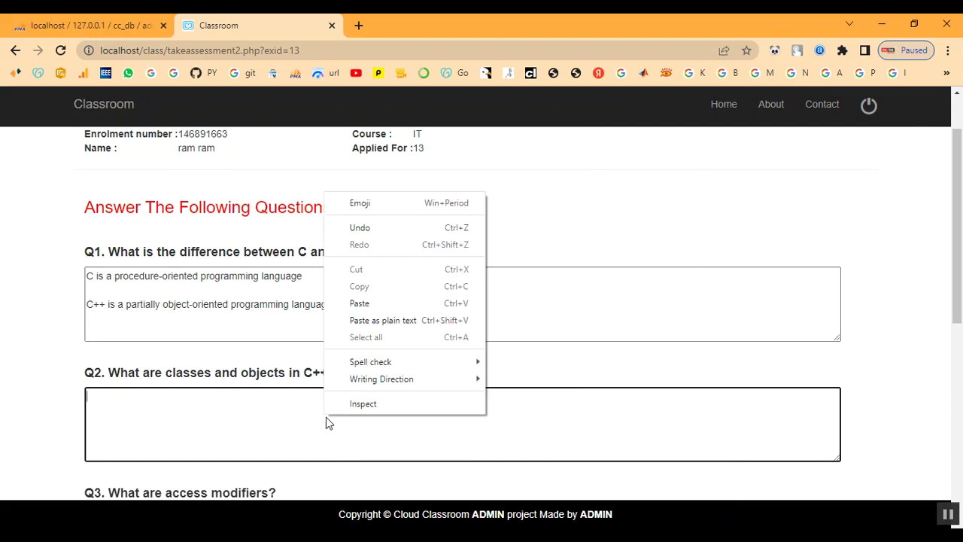
pyautogui.click(359, 304)
pyautogui.scroll(-1, 378, 390)
pyautogui.scroll(-2, 369, 392)
# Copy the three access modifiers from the notes for the Q3 answer box
pyautogui.click(286, 397)
pyautogui.scroll(-1, 286, 397)
pyautogui.hotkey('alt', 'Tab')
pyautogui.click(647, 343)
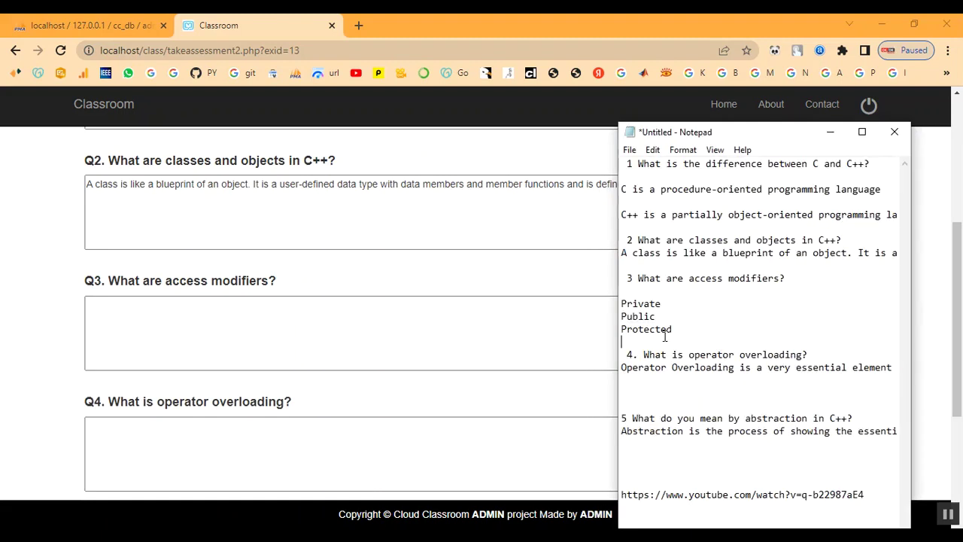
pyautogui.moveTo(621, 305); pyautogui.dragTo(676, 330)
pyautogui.hotkey('ctrl', 'c')
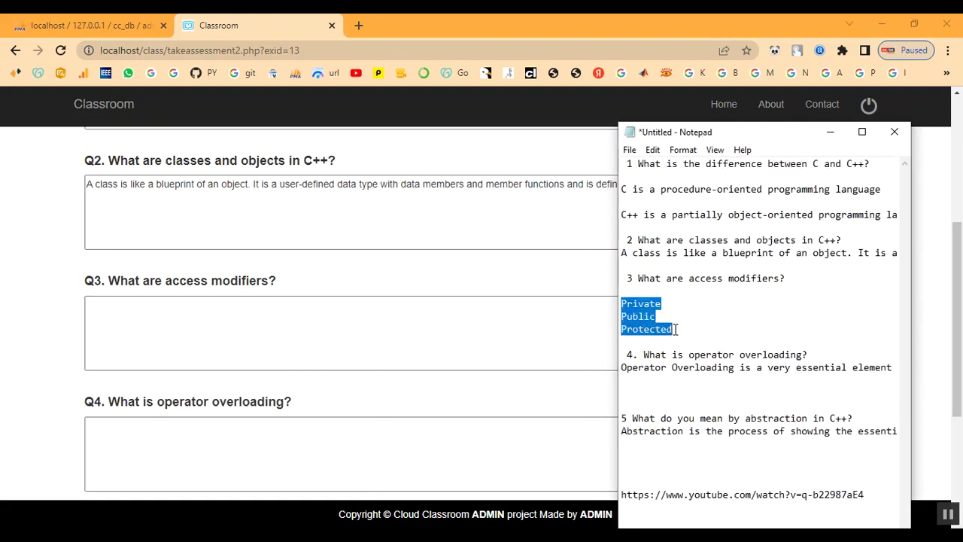
pyautogui.click(347, 319)
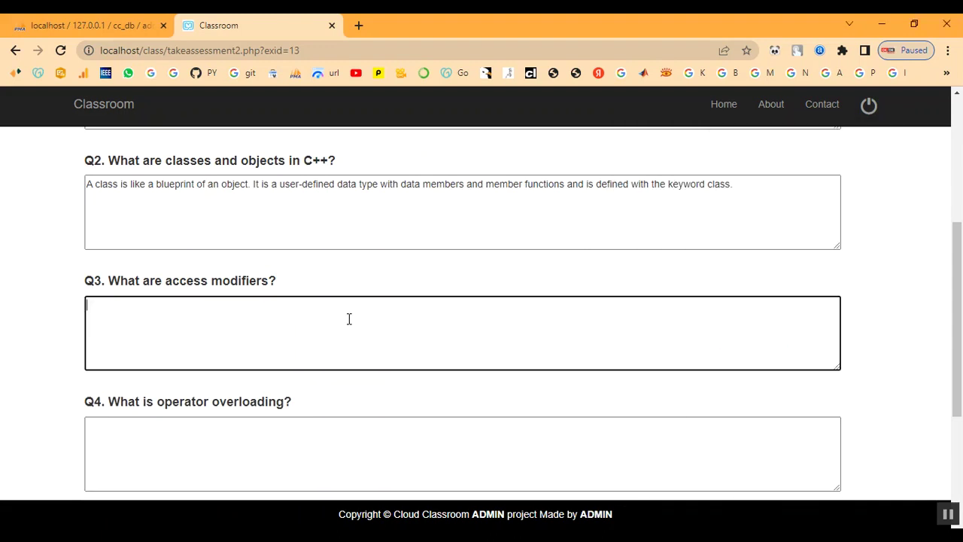
# Paste Private, Public, Protected into Q3 and the operator overloading answer into Q4
pyautogui.hotkey('ctrl', 'v')
pyautogui.scroll(-2, 349, 319)
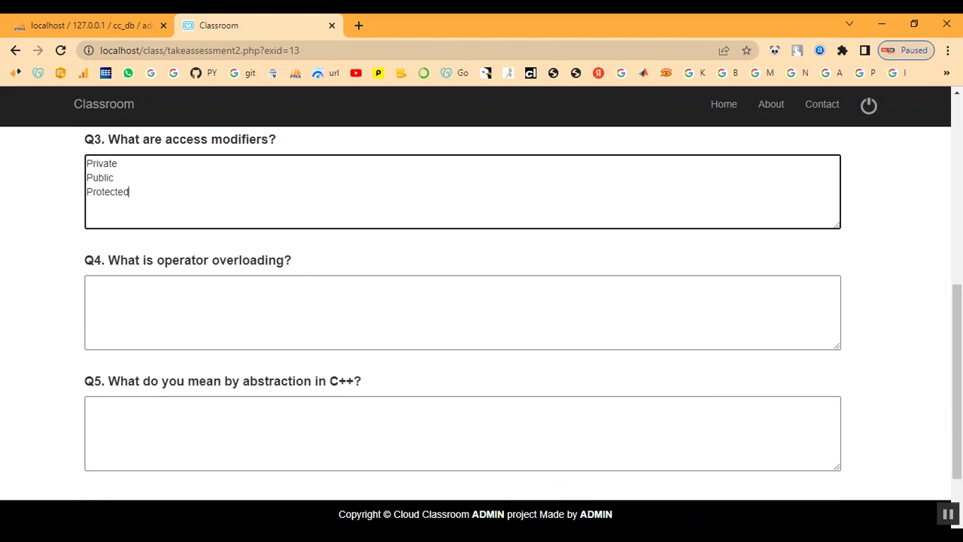
pyautogui.hotkey('alt', 'Tab')
pyautogui.press('Up')
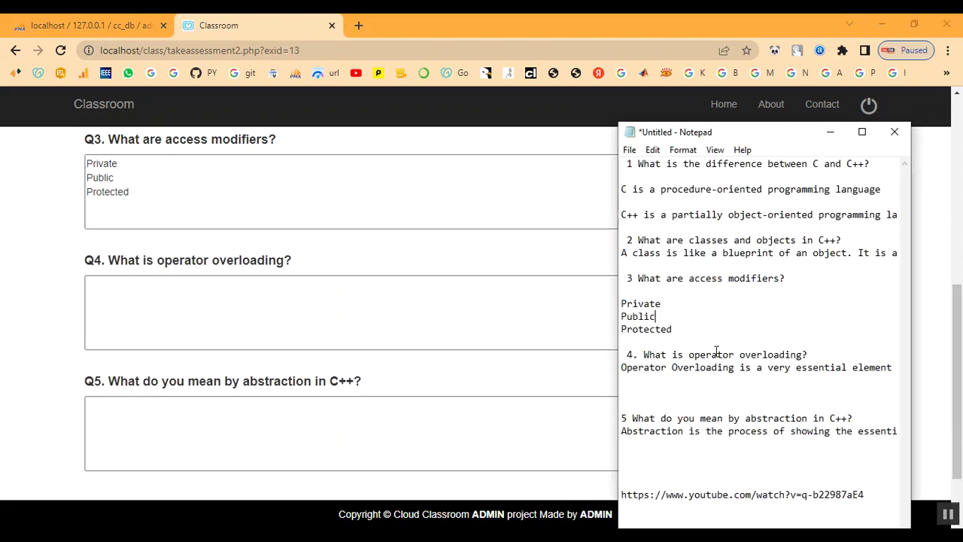
pyautogui.moveTo(622, 367); pyautogui.dragTo(951, 365)
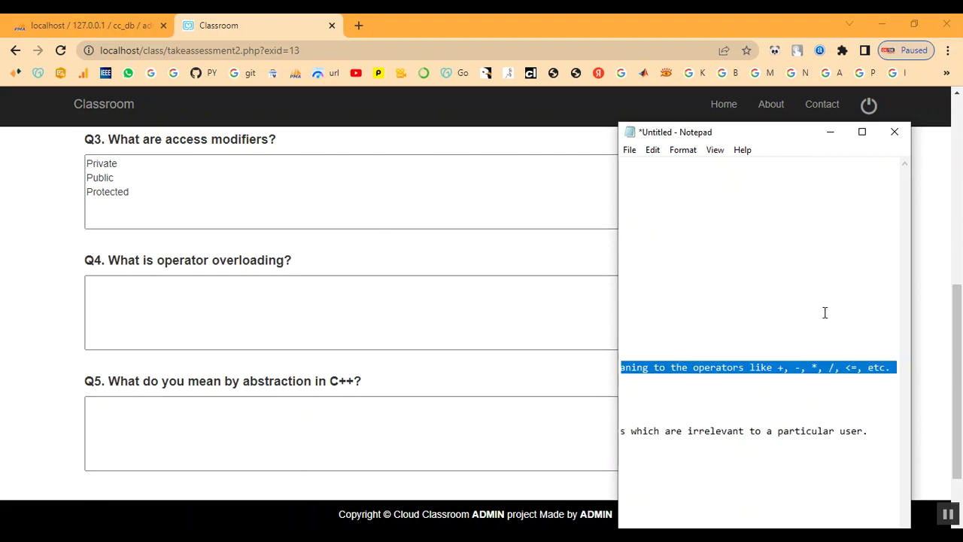
pyautogui.click(830, 132)
pyautogui.click(266, 314)
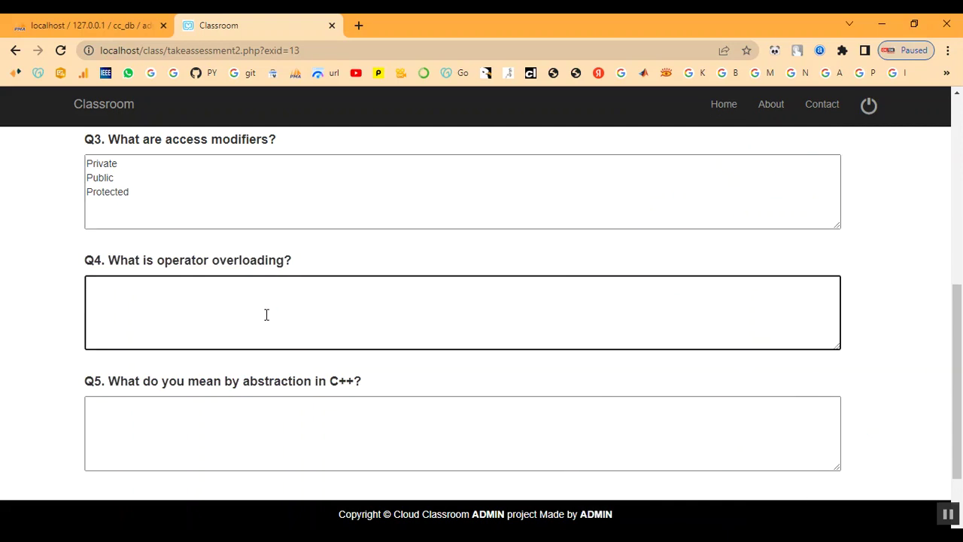
pyautogui.write('Operator Overloading is a very essential element to perform the operations on user-defined data types. By operator overloading we can modify the default meaning to the operators like +, -, *, /, <=, etc.')
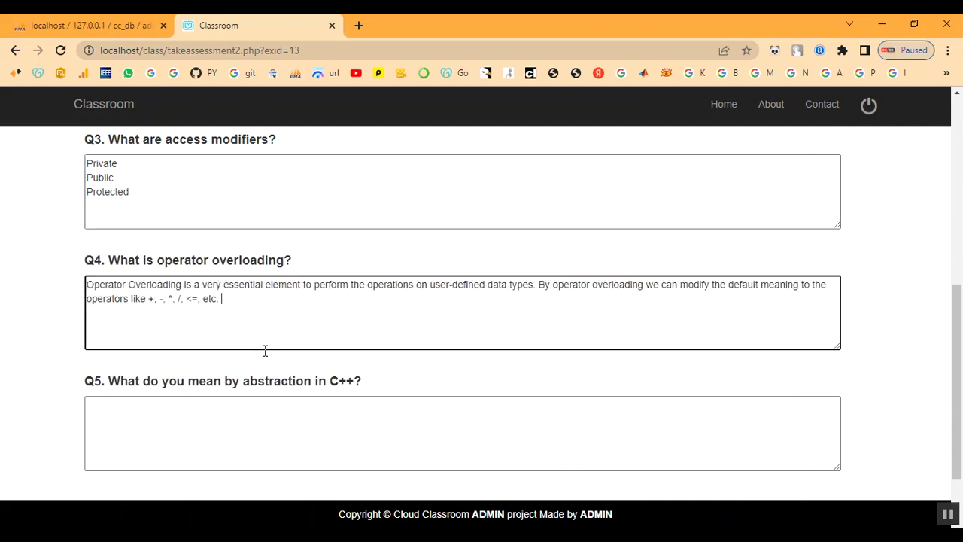
# Paste the abstraction answer from the notes into Q5
pyautogui.scroll(-3, 265, 347)
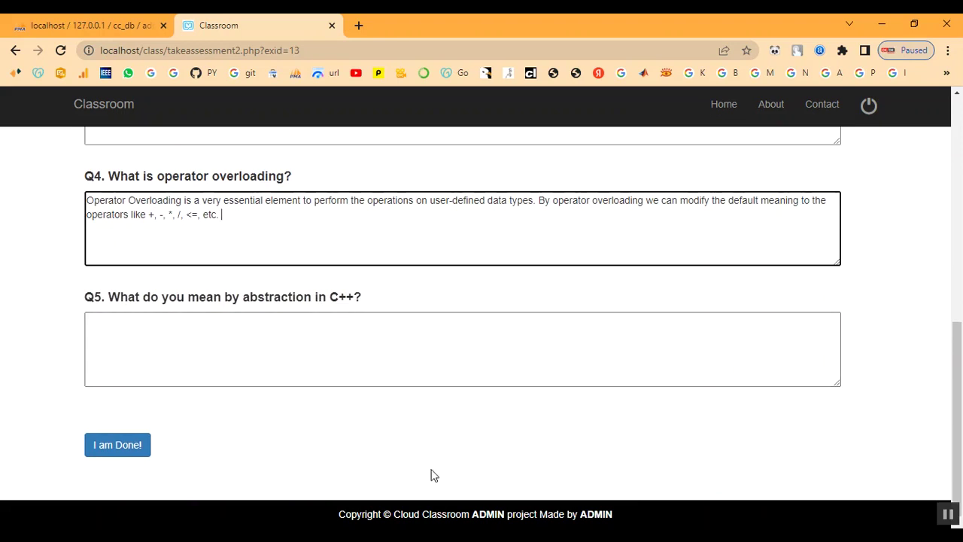
pyautogui.hotkey('alt', 'Tab')
pyautogui.click(675, 305)
pyautogui.hscroll(2, 685, 346)
pyautogui.hscroll(-2, 691, 373)
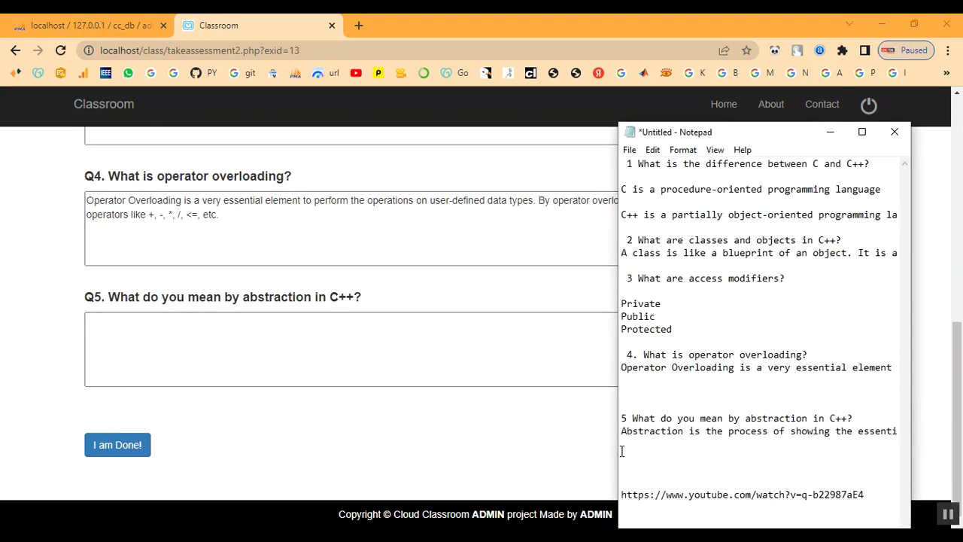
pyautogui.moveTo(621, 432); pyautogui.dragTo(917, 430)
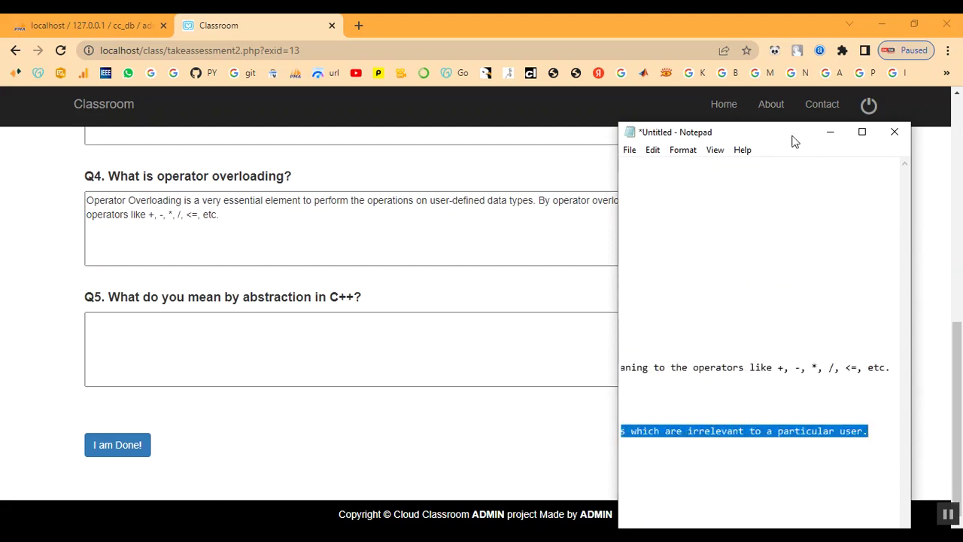
pyautogui.click(831, 131)
pyautogui.click(310, 344)
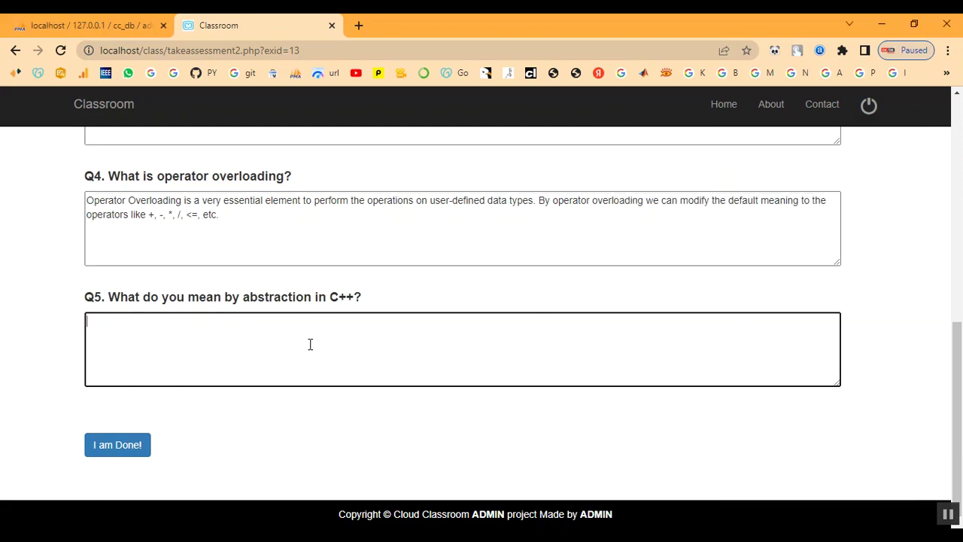
pyautogui.write("Abstraction is the process of showing the essential details to the user and hiding the details which we don't want to show to the user or hiding the details which are irrelevant to a particular user.")
pyautogui.scroll(6, 311, 344)
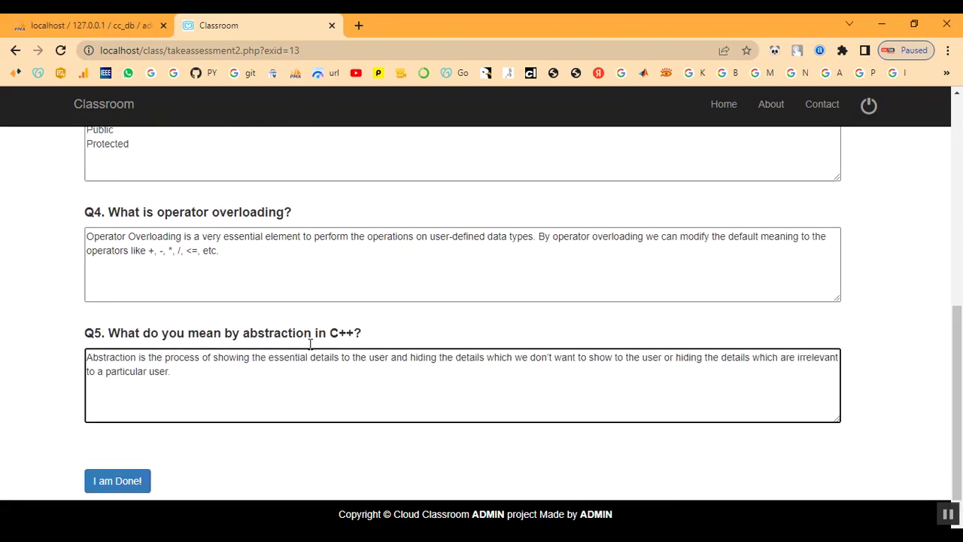
pyautogui.scroll(-3, 309, 348)
# Submit the C++ assessment with 'I am Done!' and check the success message
pyautogui.scroll(-3, 310, 349)
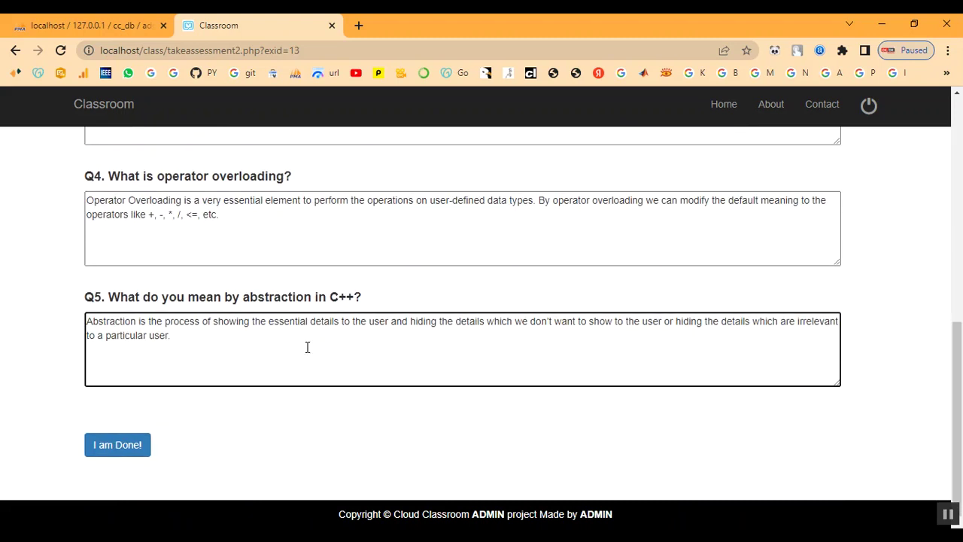
pyautogui.click(114, 450)
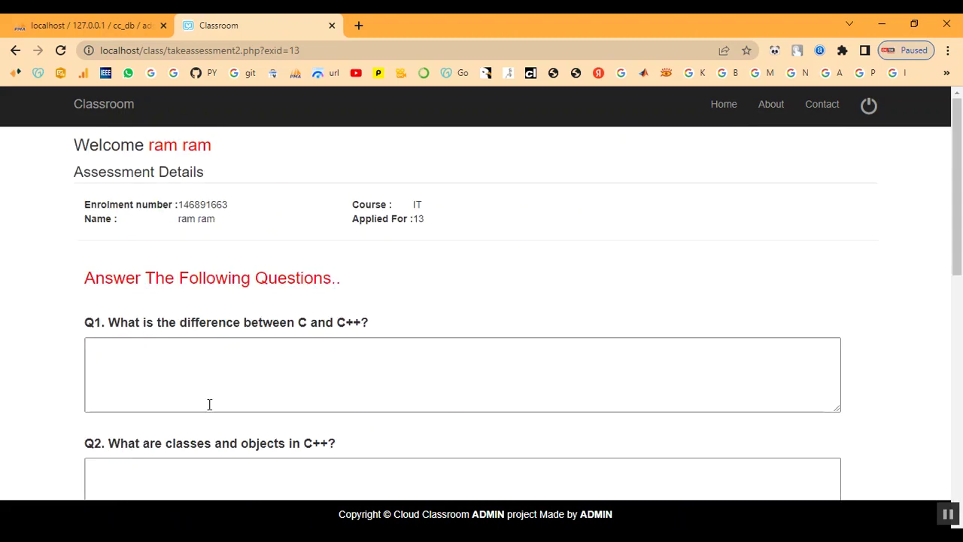
pyautogui.scroll(-5, 238, 381)
pyautogui.scroll(3, 239, 380)
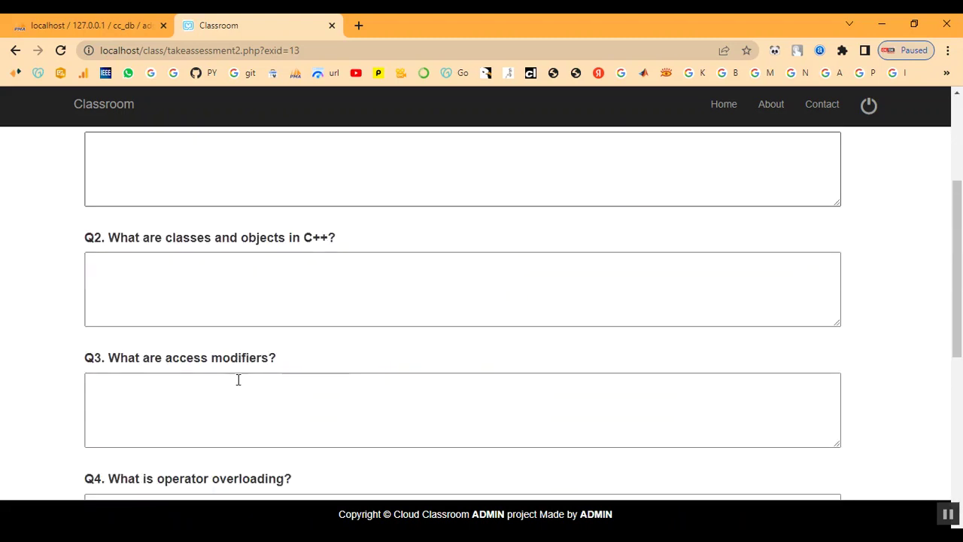
pyautogui.scroll(-5, 238, 381)
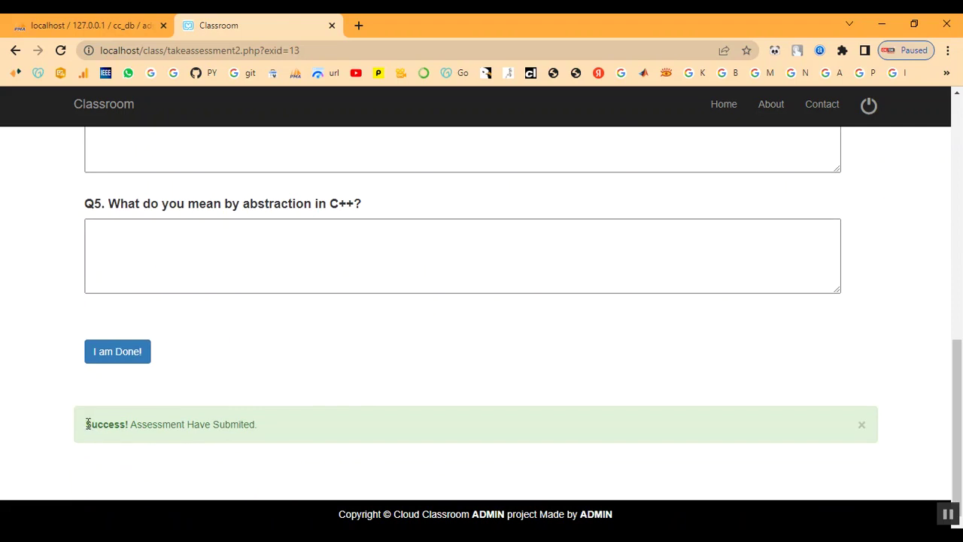
pyautogui.moveTo(86, 423); pyautogui.dragTo(270, 432)
pyautogui.click(297, 390)
pyautogui.scroll(8, 297, 388)
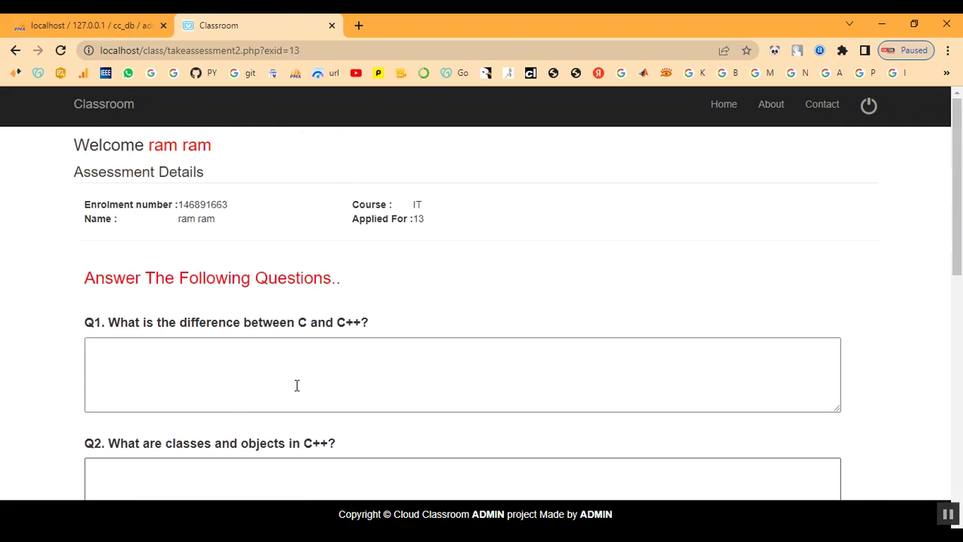
# View the still-empty results list, then log the student out
pyautogui.click(185, 153)
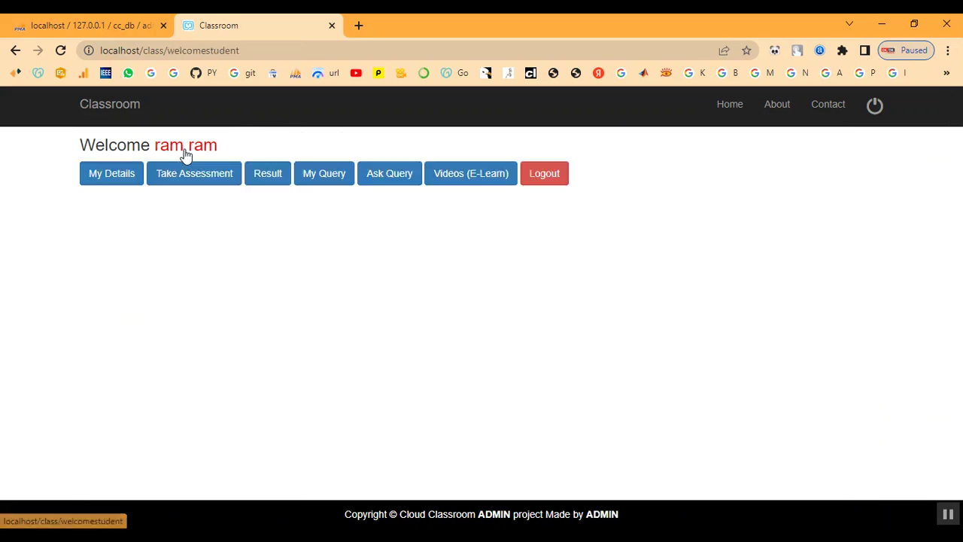
pyautogui.click(250, 183)
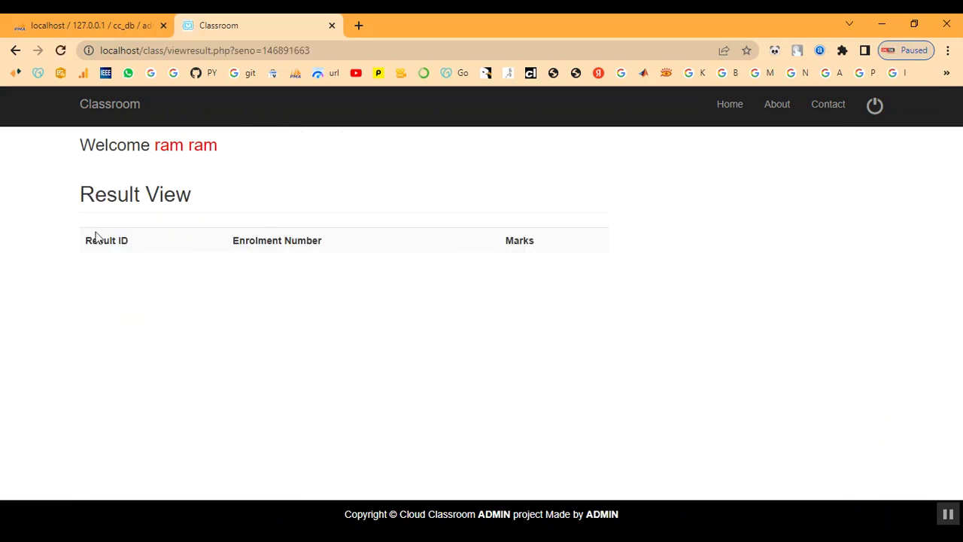
pyautogui.moveTo(93, 239); pyautogui.dragTo(484, 342)
pyautogui.click(493, 342)
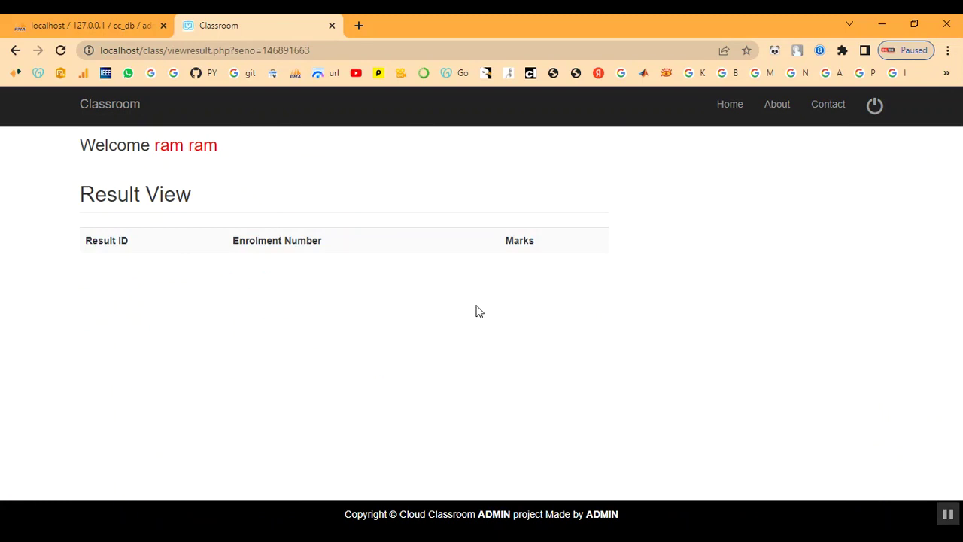
pyautogui.click(195, 154)
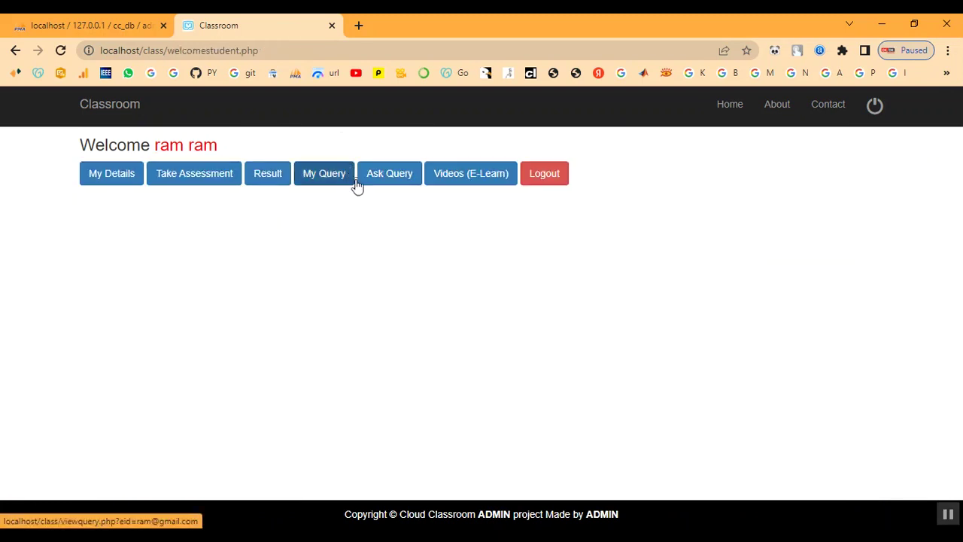
pyautogui.click(873, 116)
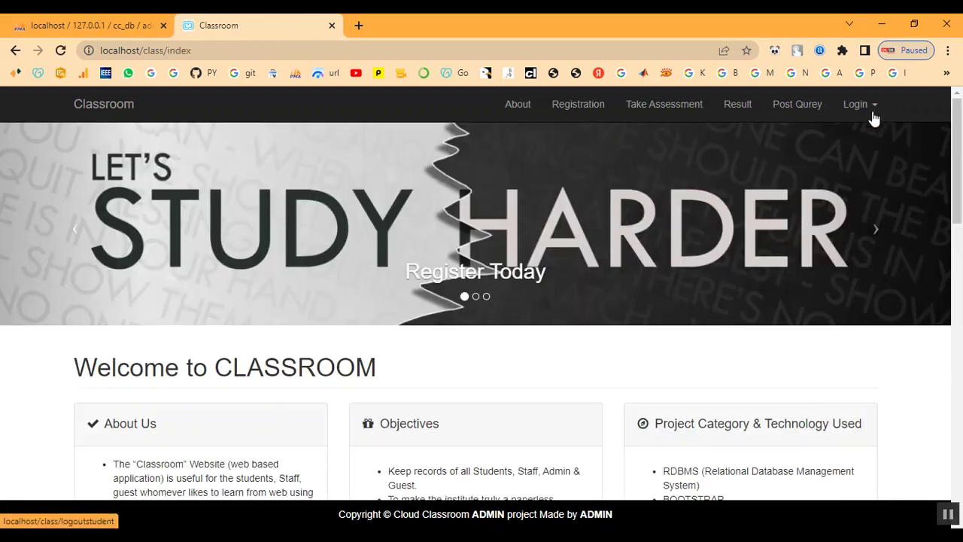
# Sign in through Staff Login with the staff ID and password, then return to the Welcome Staff page from Assessment
pyautogui.click(856, 106)
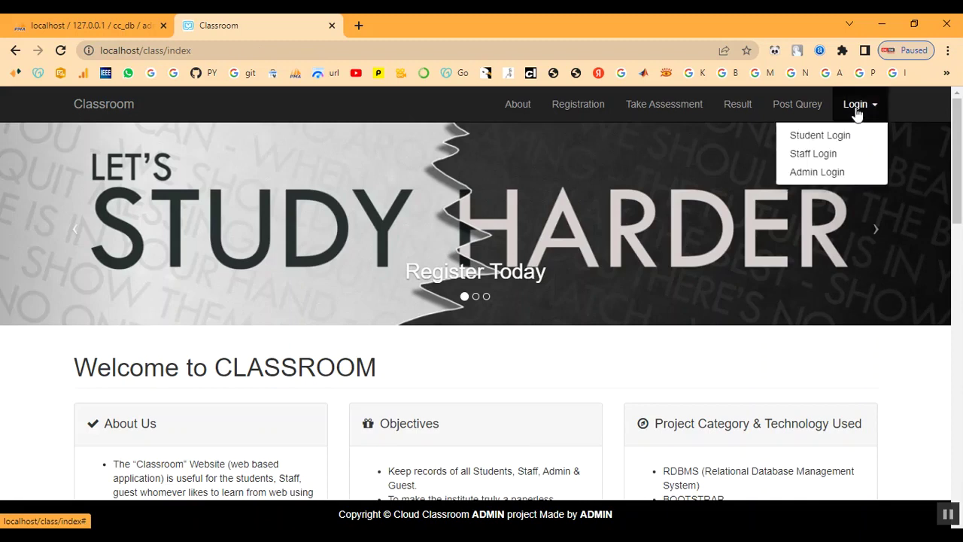
pyautogui.click(818, 153)
pyautogui.click(121, 227)
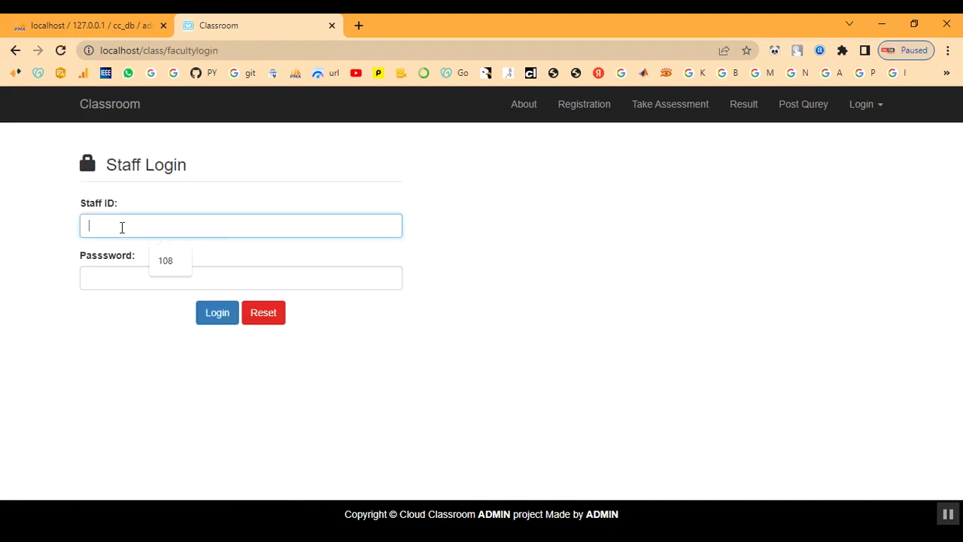
pyautogui.write('108')
pyautogui.press('Tab')
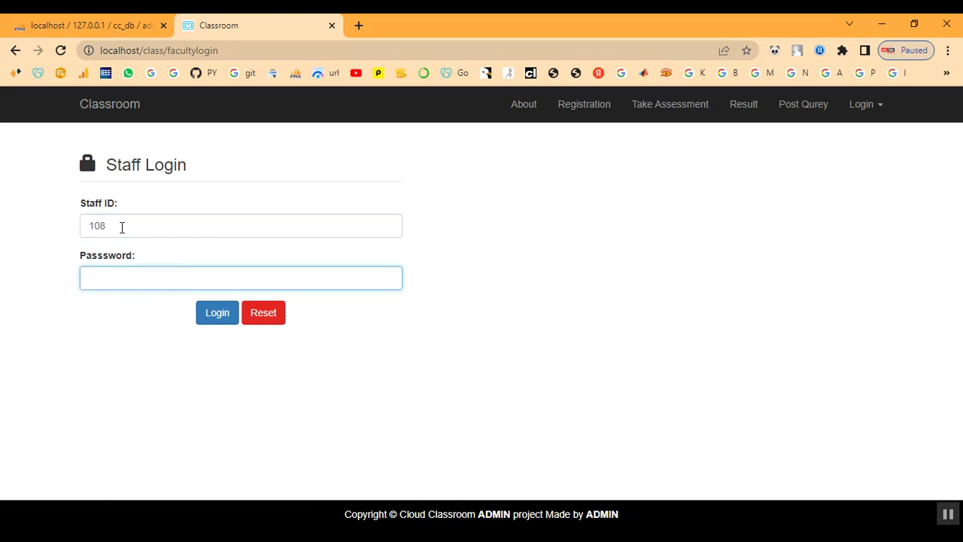
pyautogui.write('•')
pyautogui.press('Return')
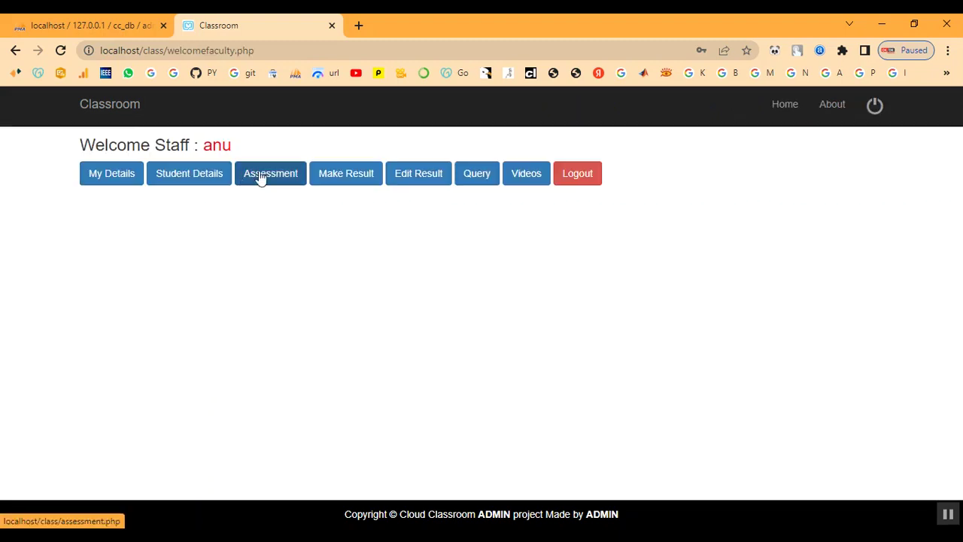
pyautogui.click(260, 179)
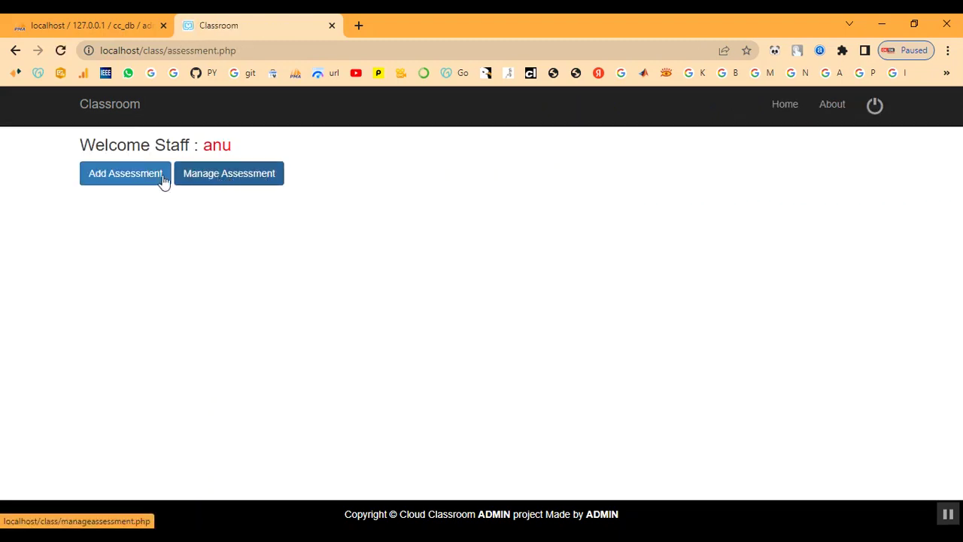
pyautogui.click(216, 149)
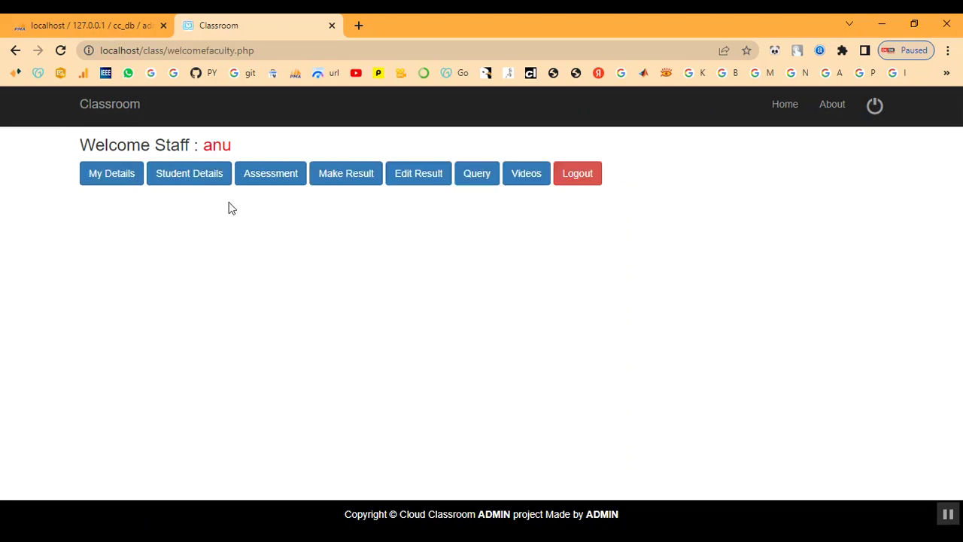
# Open the submitted assessments and review exam 13's answers
pyautogui.click(349, 182)
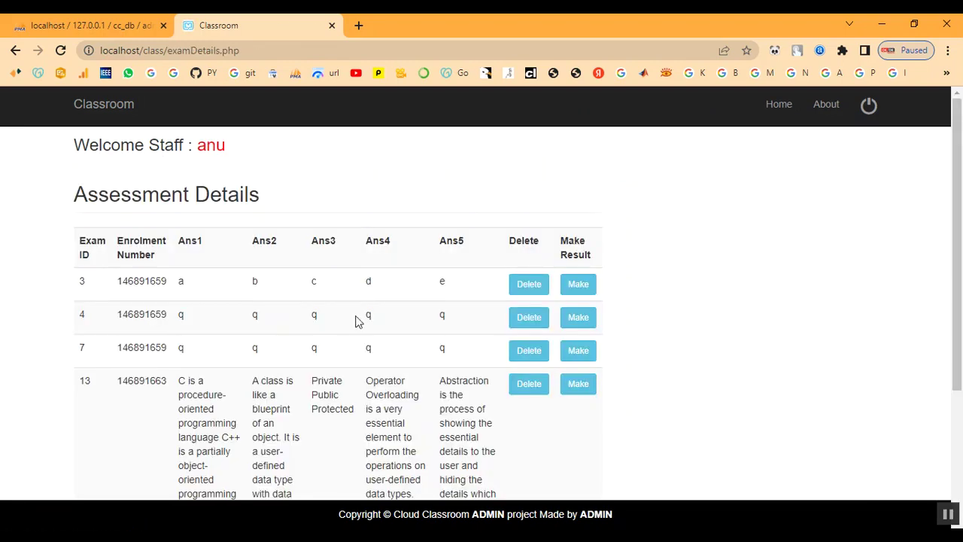
pyautogui.scroll(-2, 354, 224)
pyautogui.moveTo(115, 241); pyautogui.dragTo(585, 470)
pyautogui.click(559, 446)
pyautogui.scroll(2, 510, 415)
# Mark exam 13 as Pass and confirm the Result Updated message
pyautogui.click(574, 389)
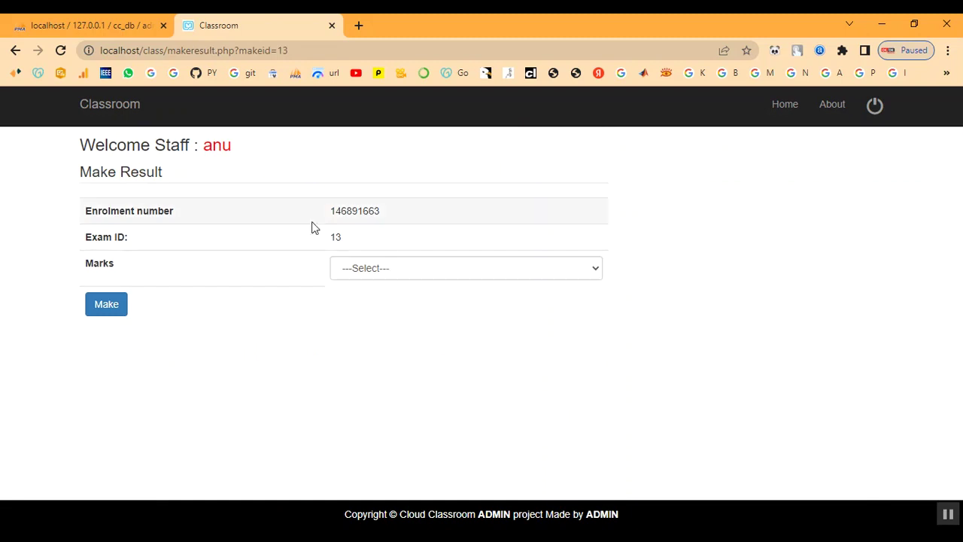
pyautogui.click(367, 247)
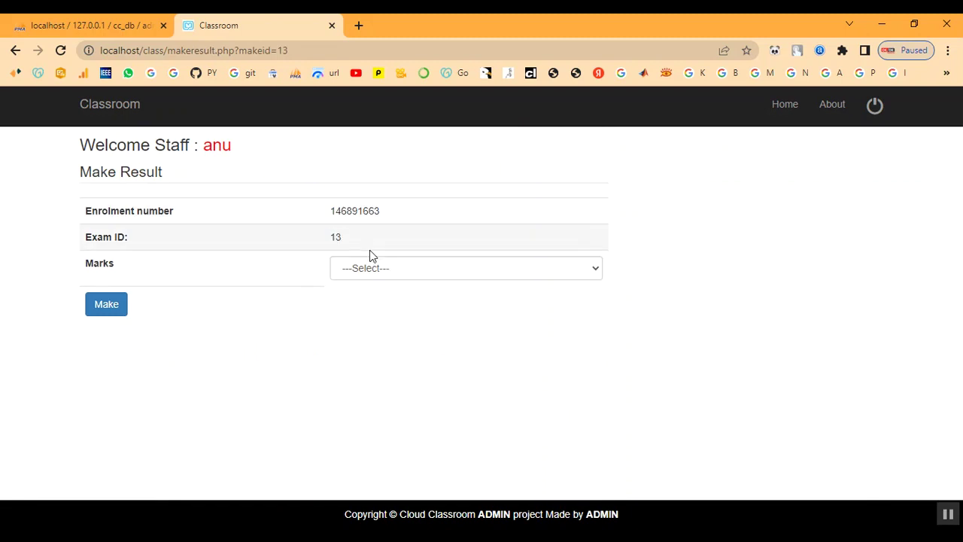
pyautogui.click(375, 271)
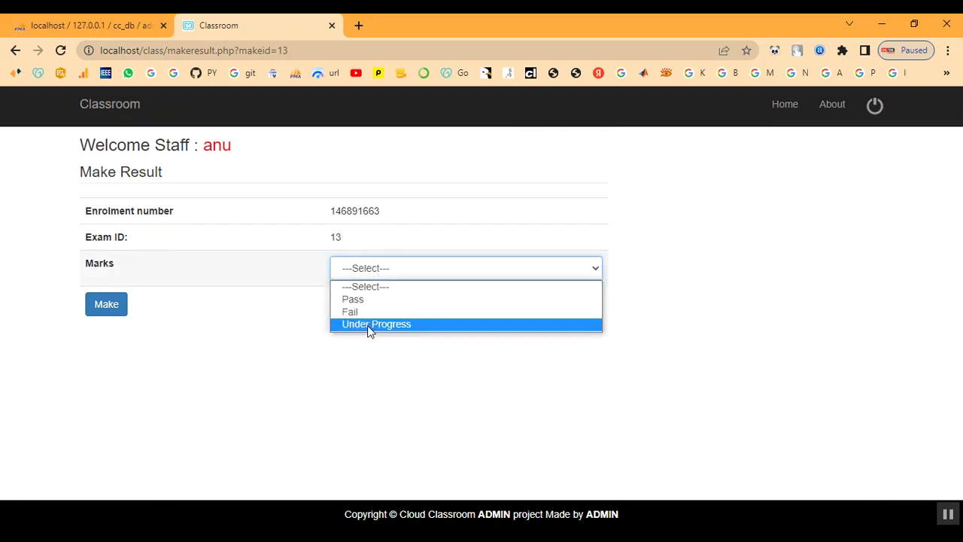
pyautogui.click(368, 301)
pyautogui.click(117, 306)
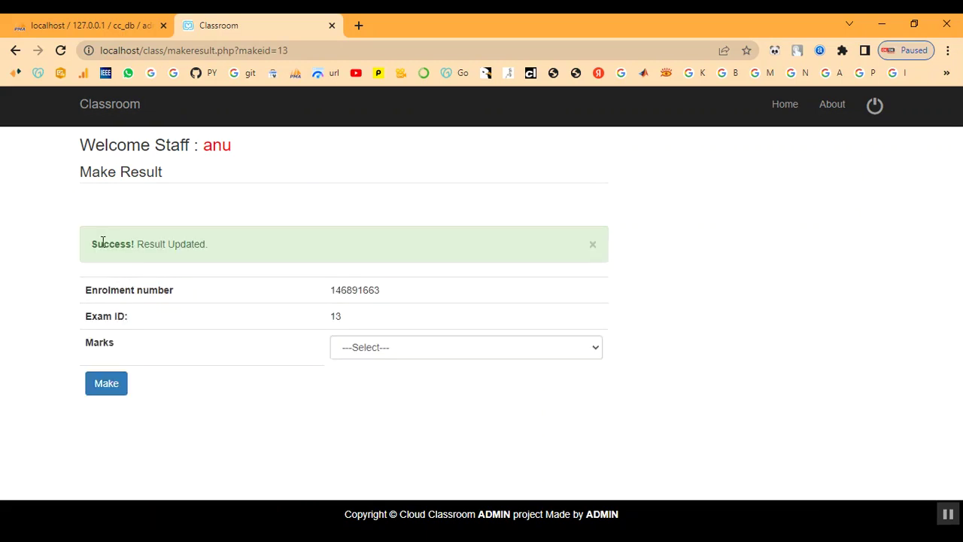
pyautogui.moveTo(97, 244); pyautogui.dragTo(260, 241)
# Recheck the submitted assessments list, then log the staff member out
pyautogui.click(210, 155)
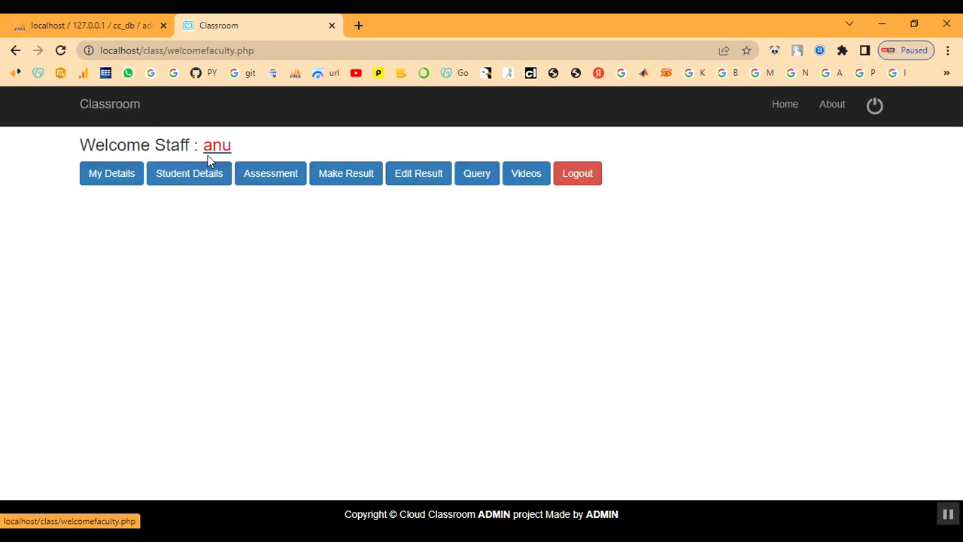
pyautogui.click(333, 173)
pyautogui.scroll(-1, 379, 331)
pyautogui.scroll(-2, 378, 339)
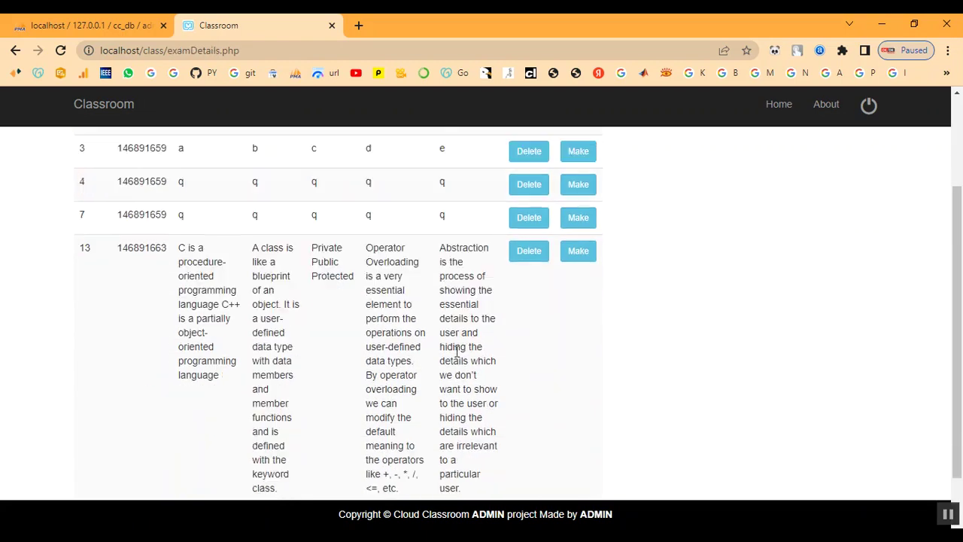
pyautogui.scroll(3, 338, 318)
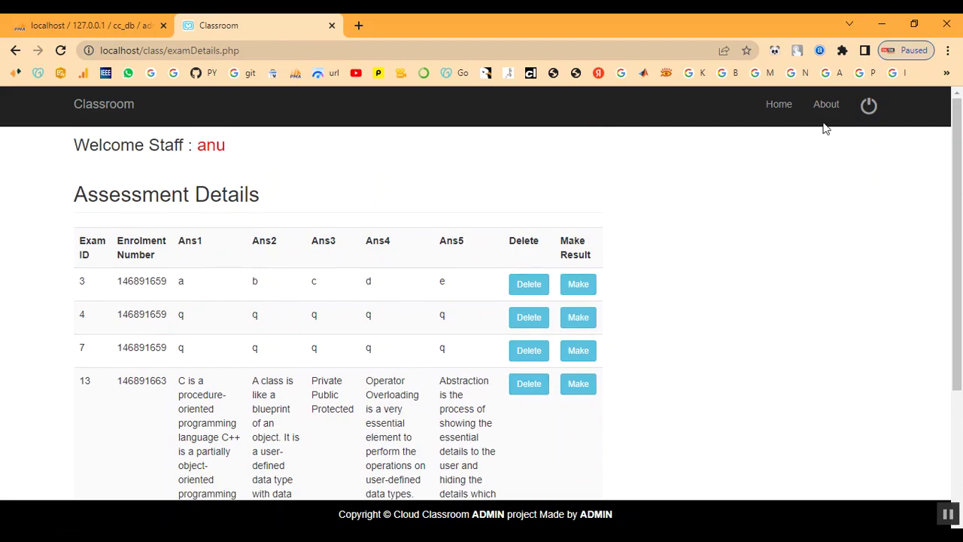
pyautogui.click(867, 109)
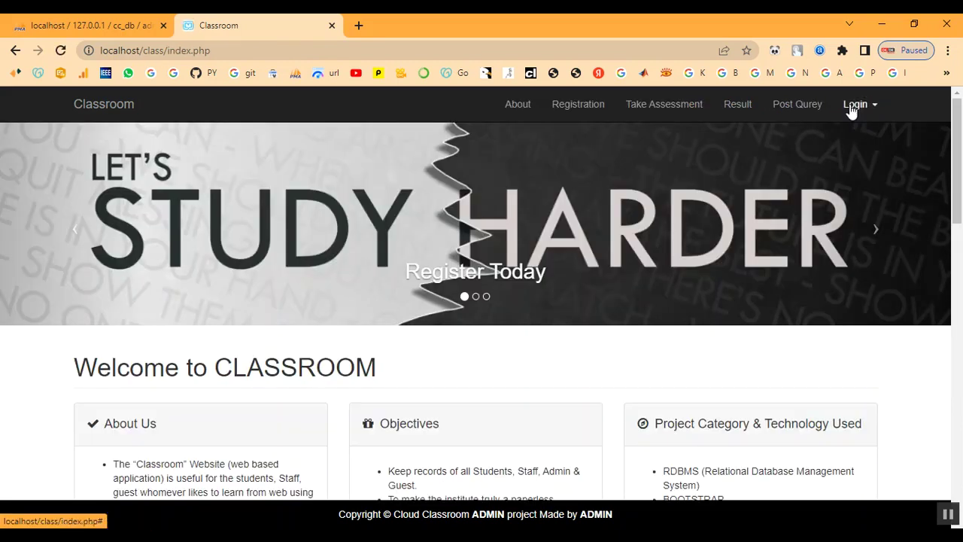
# Sign in through Student Login with the student's e-mail and password
pyautogui.click(857, 108)
pyautogui.click(825, 140)
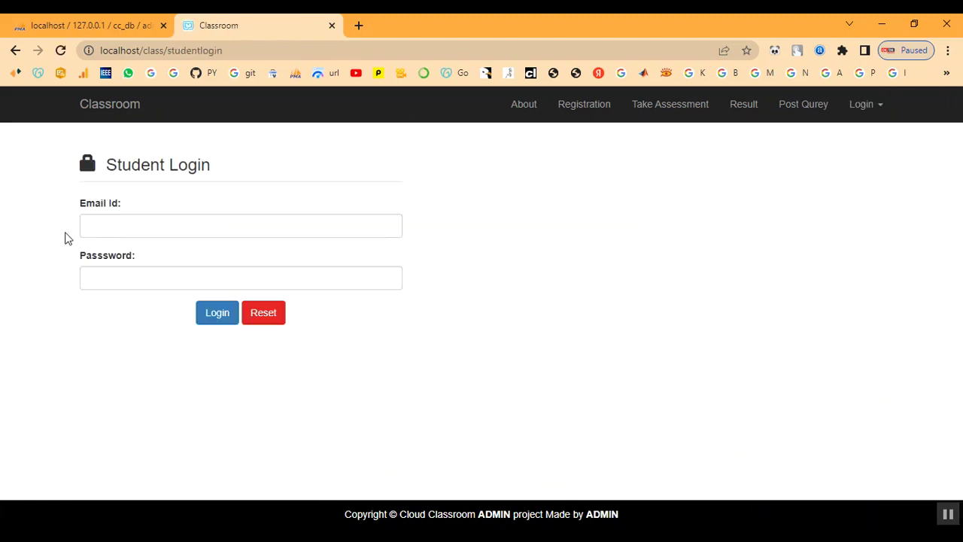
pyautogui.click(97, 226)
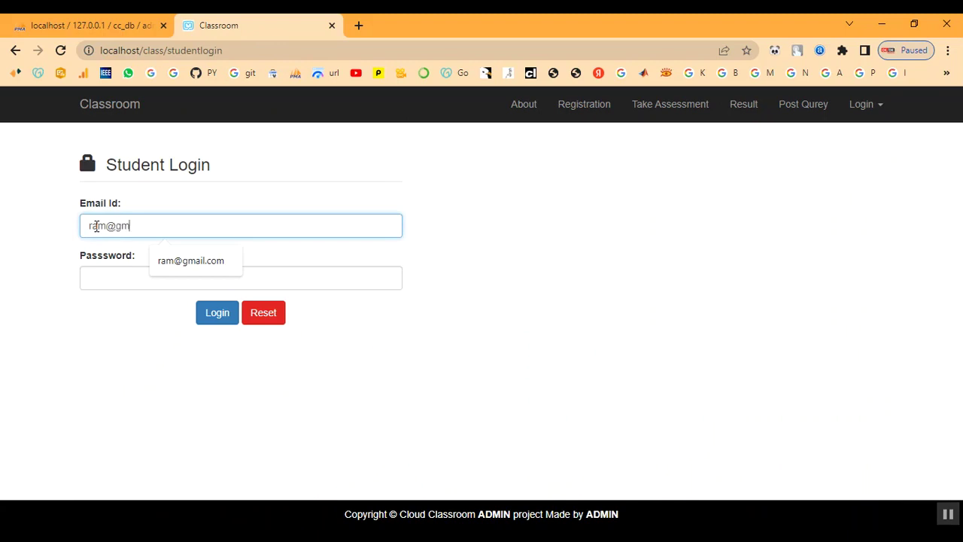
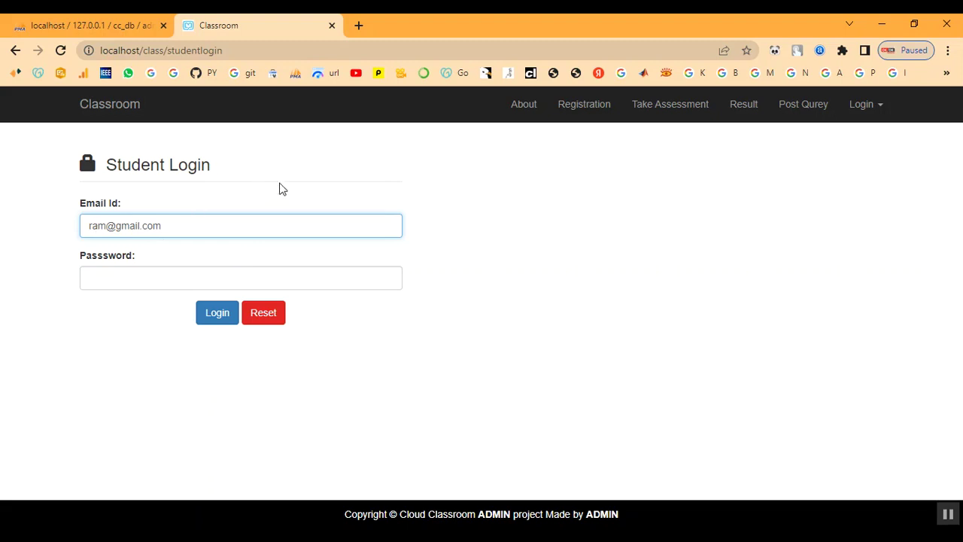
pyautogui.press('Return')
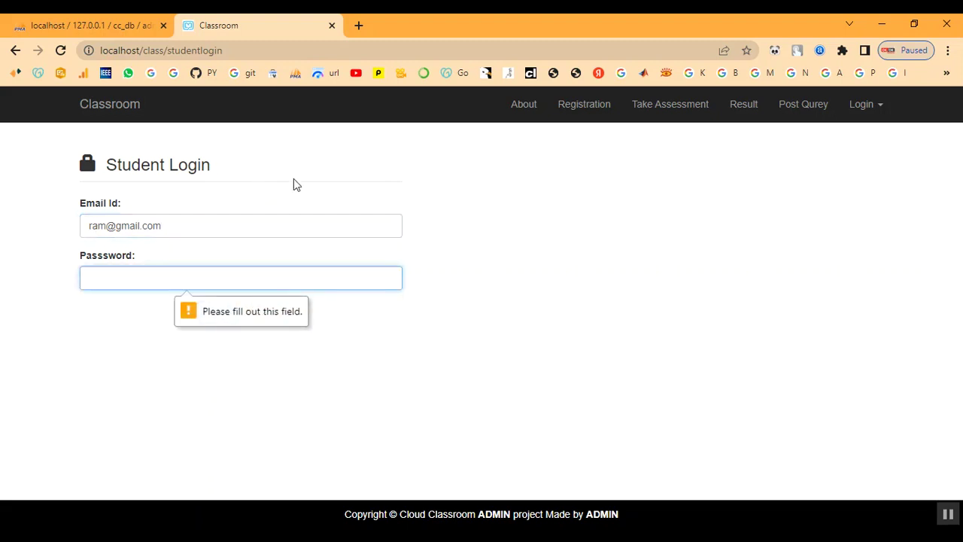
pyautogui.write('1')
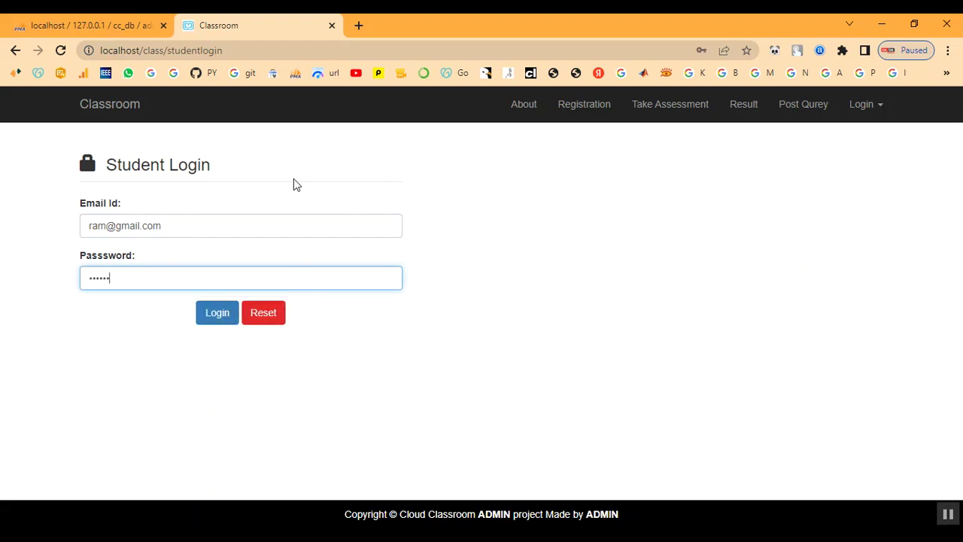
pyautogui.click(231, 315)
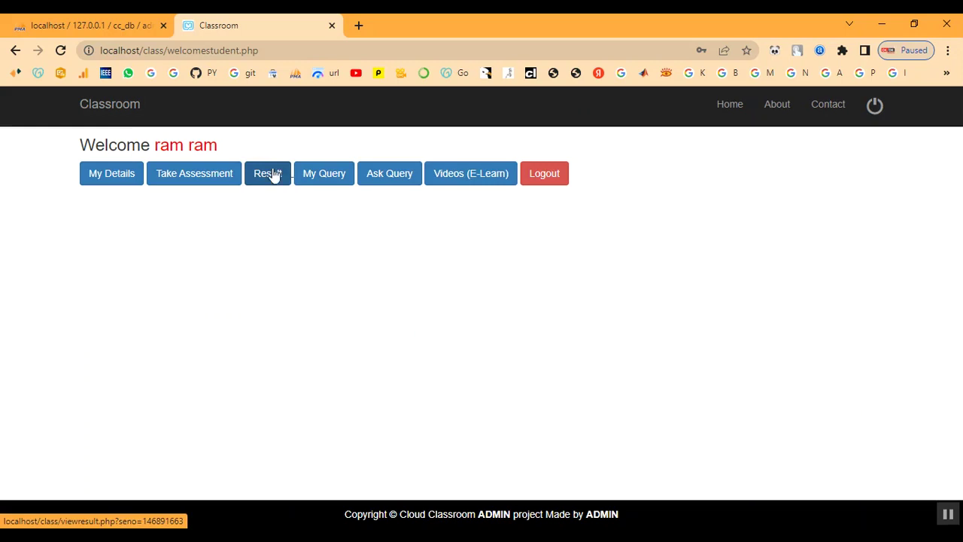
# Check the Result View, showing result 2383 with a Pass mark
pyautogui.click(273, 178)
pyautogui.moveTo(85, 269); pyautogui.dragTo(114, 270)
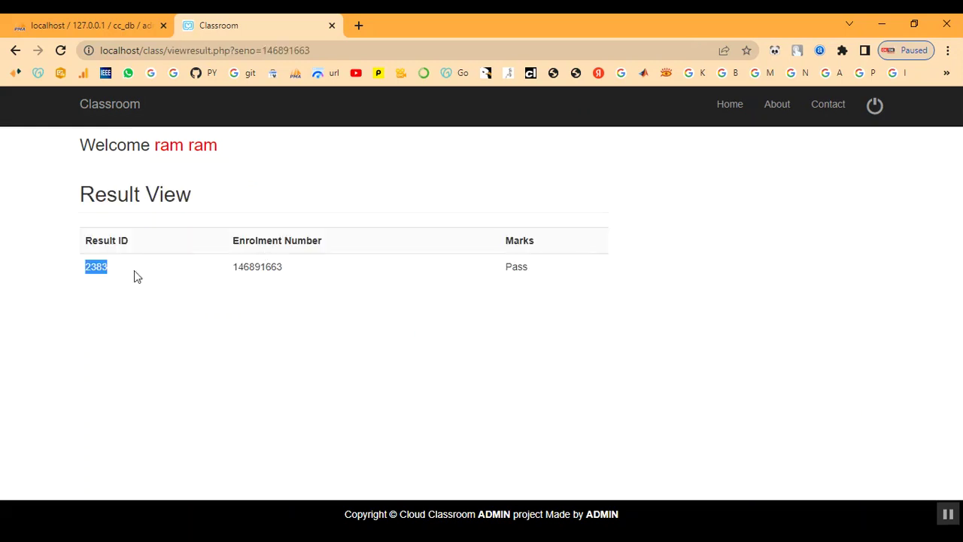
pyautogui.moveTo(231, 269); pyautogui.dragTo(286, 269)
pyautogui.moveTo(506, 268); pyautogui.dragTo(586, 268)
# Review the student's previously posted queries and go back to the dashboard
pyautogui.click(188, 147)
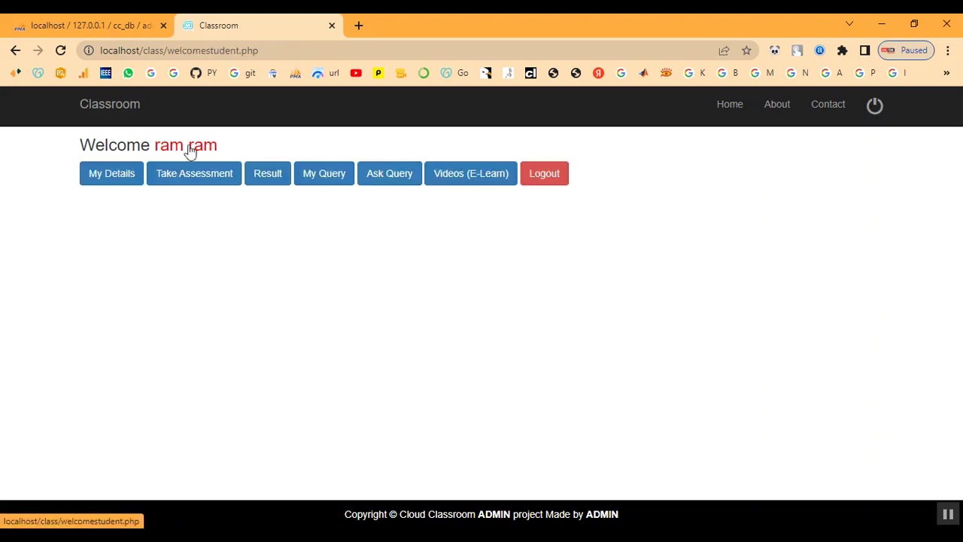
pyautogui.click(314, 179)
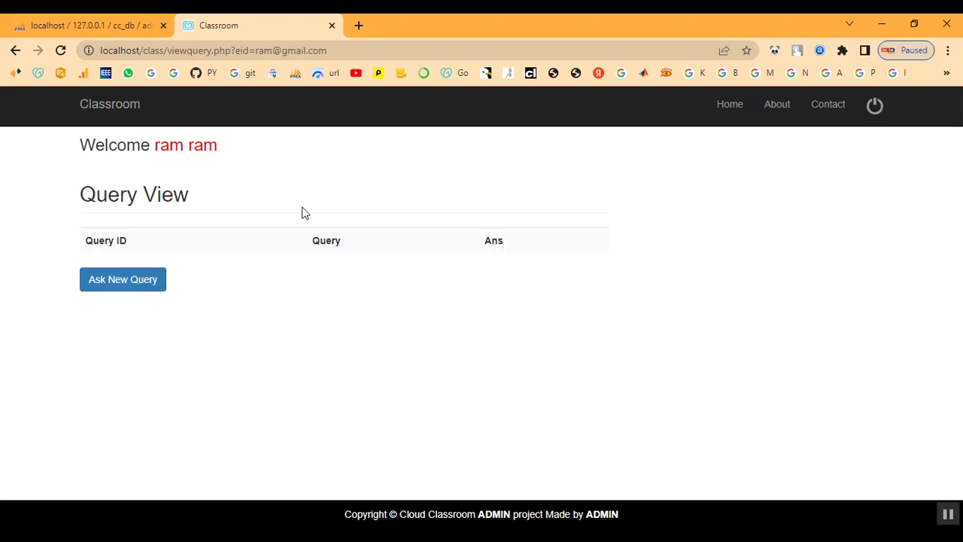
pyautogui.click(180, 147)
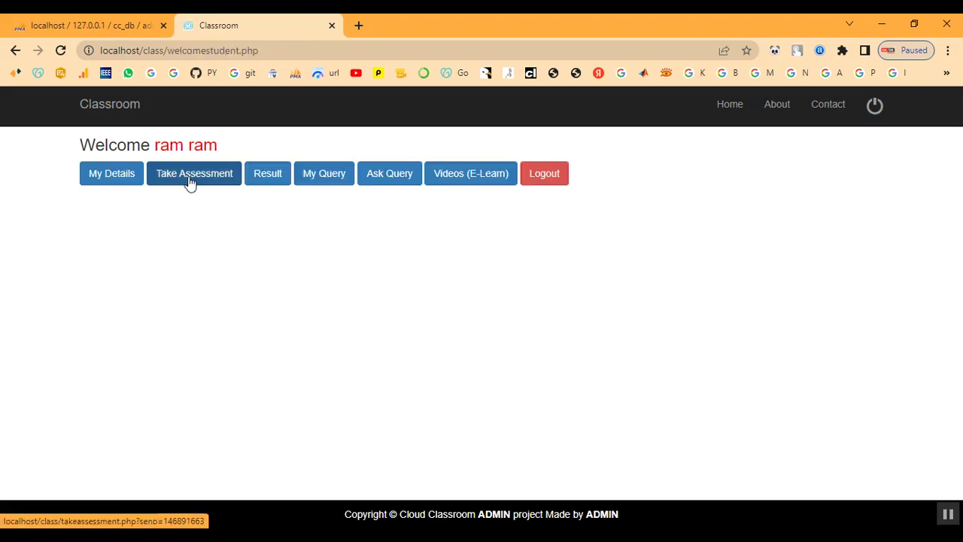
# Write 'Can I do MCA after BSC' in the Ask Query form
pyautogui.click(393, 175)
pyautogui.click(150, 308)
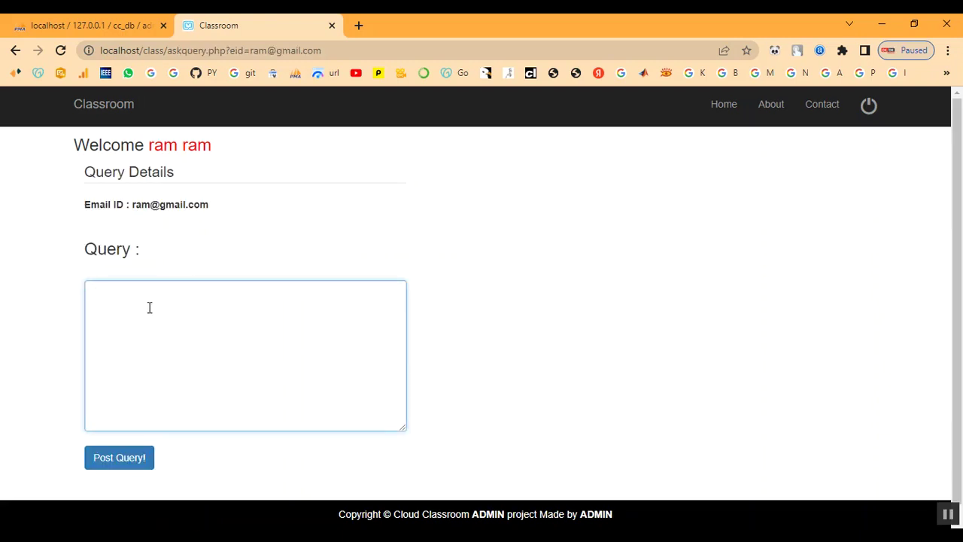
pyautogui.write('o MCA after B')
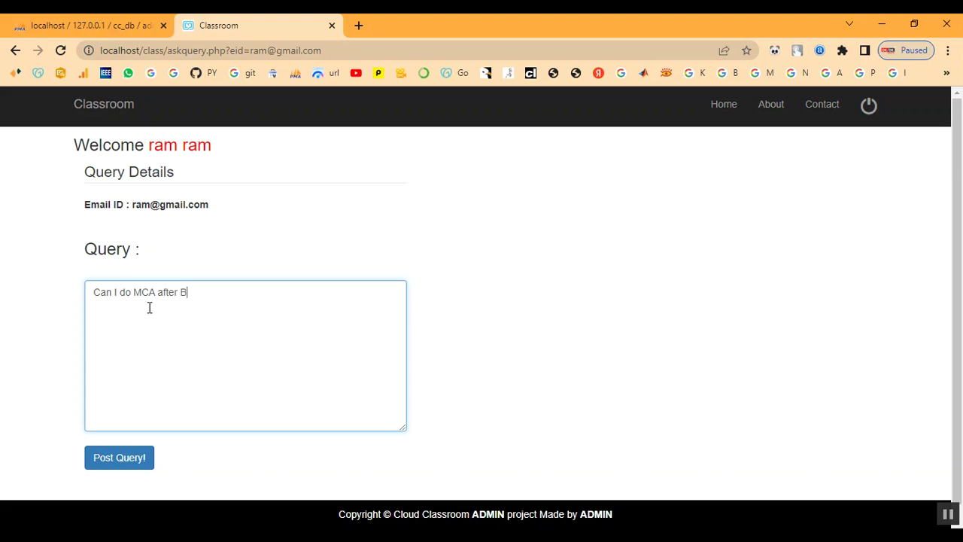
pyautogui.write('SC')
# Post the query, note its reference number, and return to the student dashboard
pyautogui.click(132, 464)
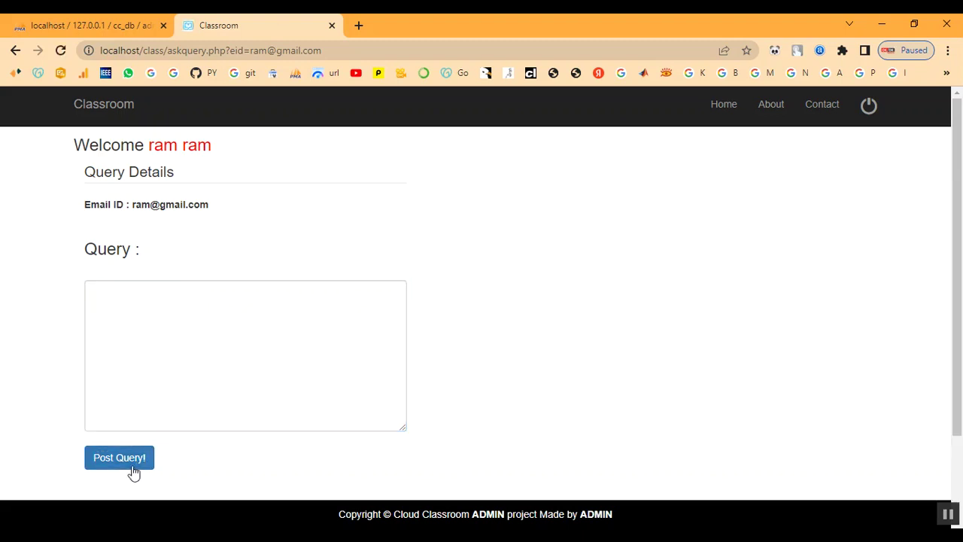
pyautogui.scroll(-2, 183, 405)
pyautogui.moveTo(77, 423); pyautogui.dragTo(391, 426)
pyautogui.click(391, 426)
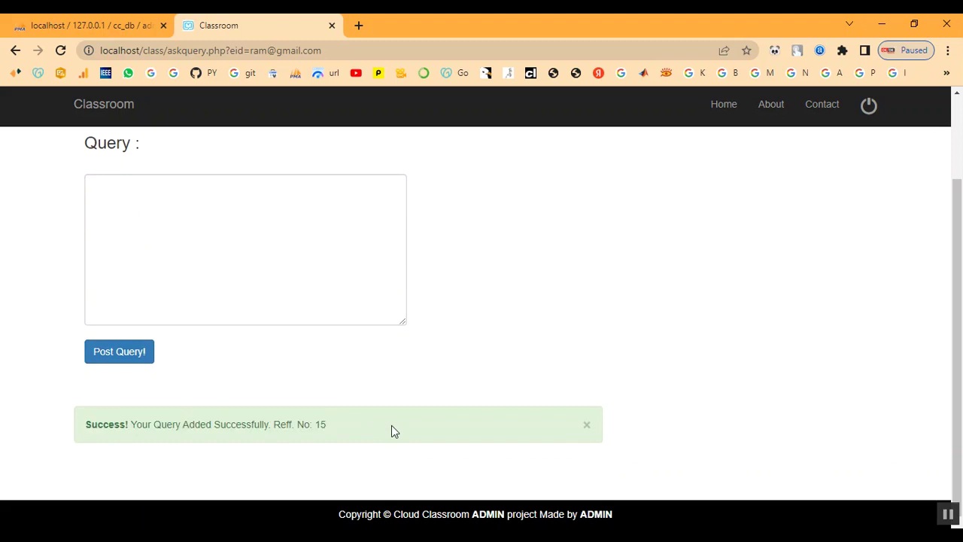
pyautogui.scroll(3, 391, 425)
pyautogui.click(192, 152)
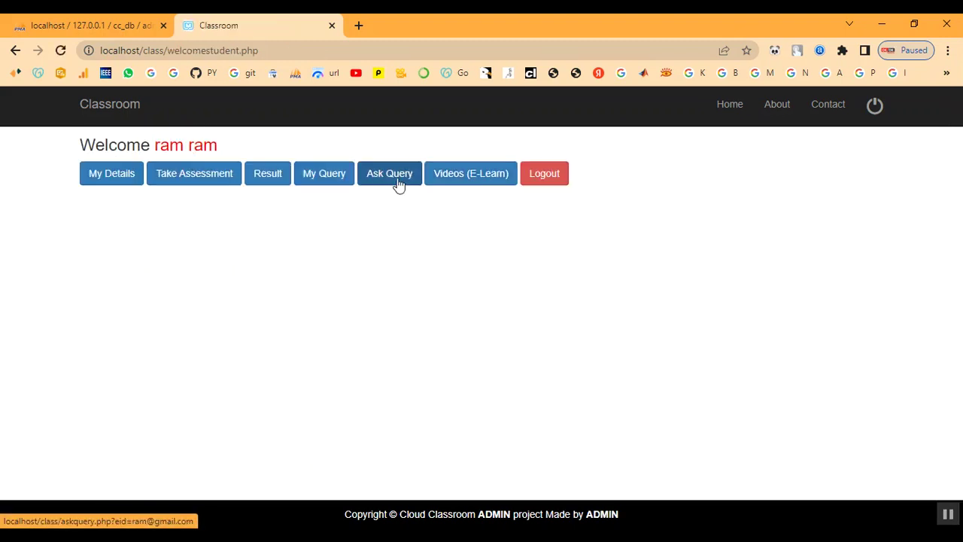
# Browse the student's e-learning videos, then log the student out
pyautogui.click(486, 189)
pyautogui.scroll(-1, 359, 377)
pyautogui.scroll(-1, 253, 327)
pyautogui.scroll(2, 310, 405)
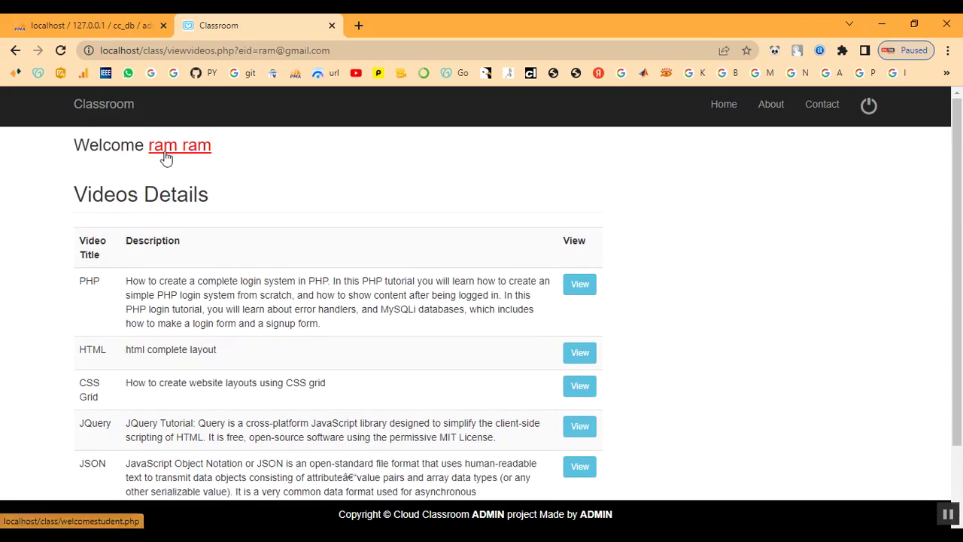
pyautogui.click(167, 158)
pyautogui.click(548, 188)
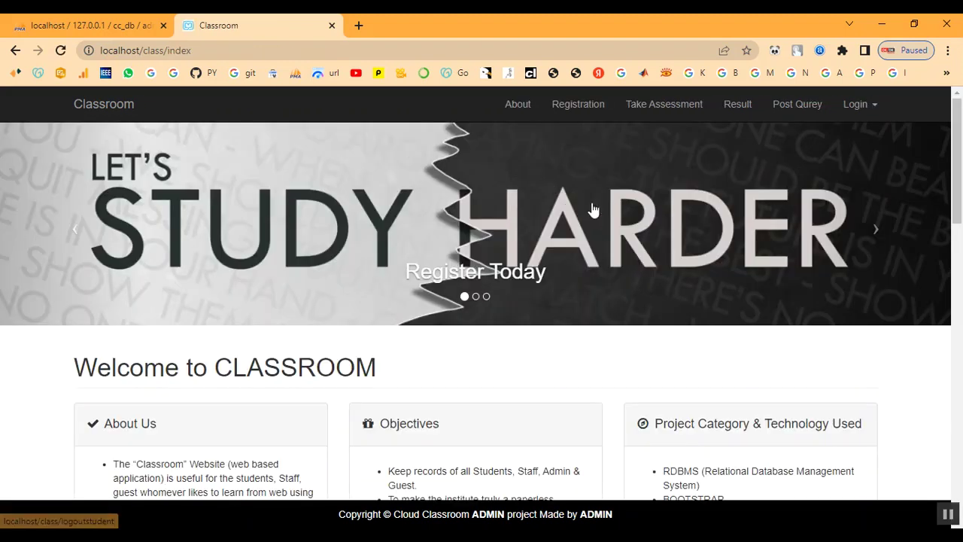
# Sign in as staff with the staff ID and password and open the student query list
pyautogui.click(859, 105)
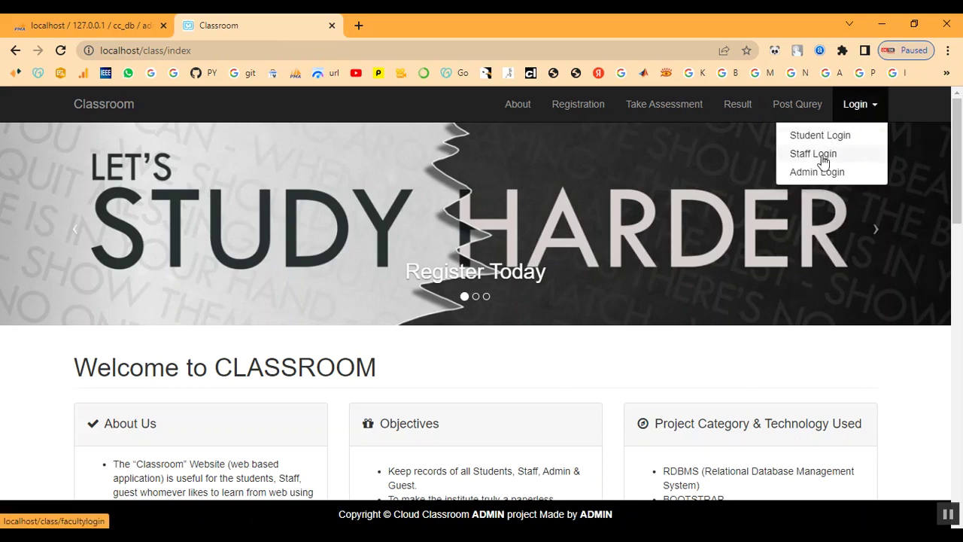
pyautogui.click(813, 154)
pyautogui.click(184, 229)
pyautogui.write('108')
pyautogui.press('Tab')
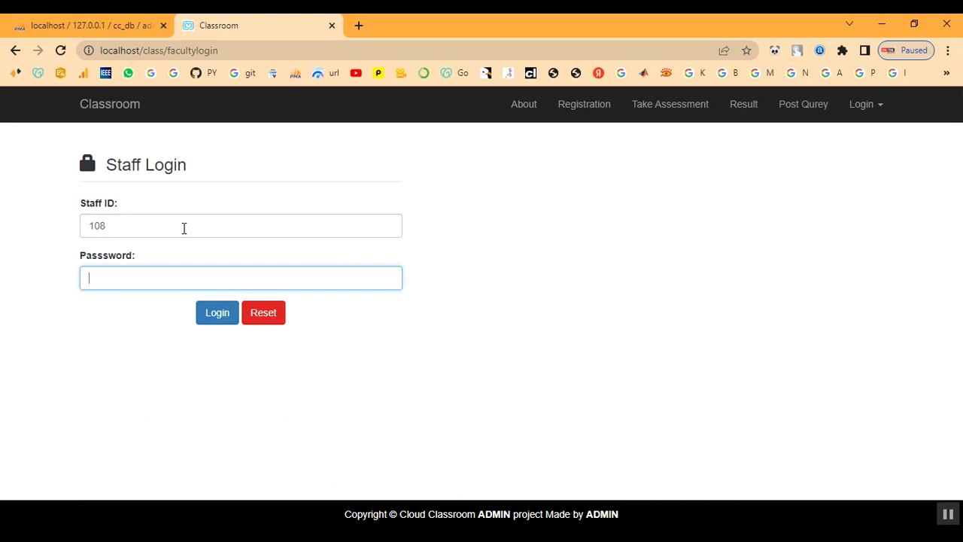
pyautogui.write('1')
pyautogui.click(204, 314)
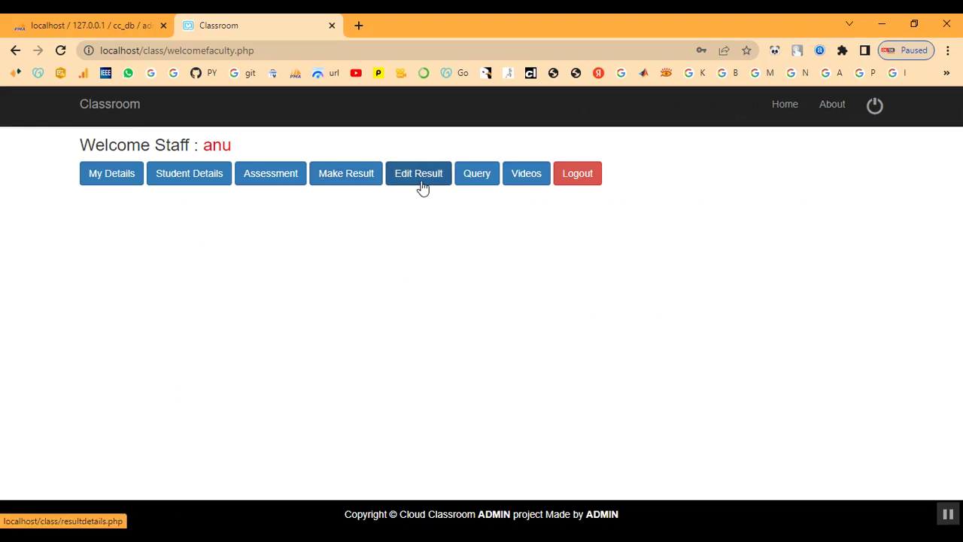
pyautogui.click(472, 182)
# Answer query 15 with 'YES You Can', save it, and return to the staff dashboard
pyautogui.scroll(-4, 426, 374)
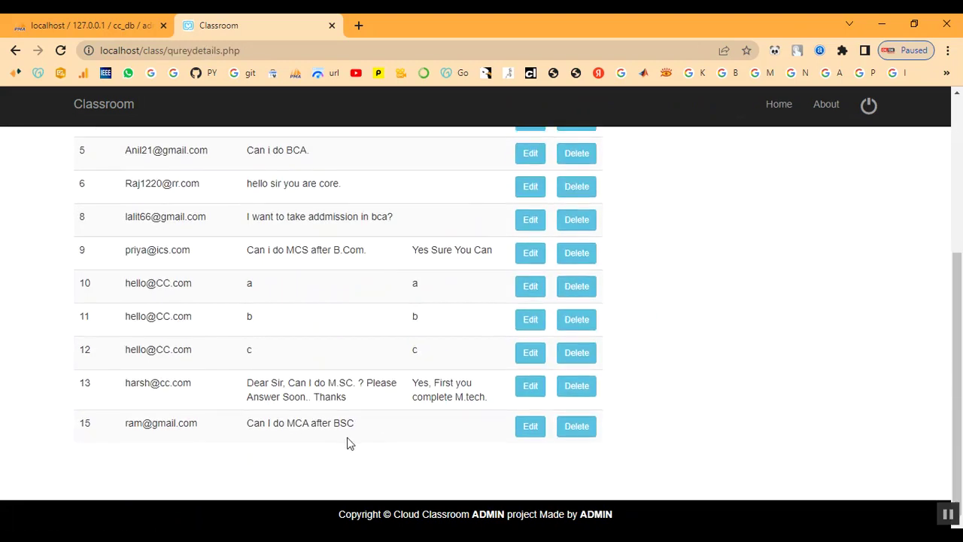
pyautogui.moveTo(120, 426); pyautogui.dragTo(372, 429)
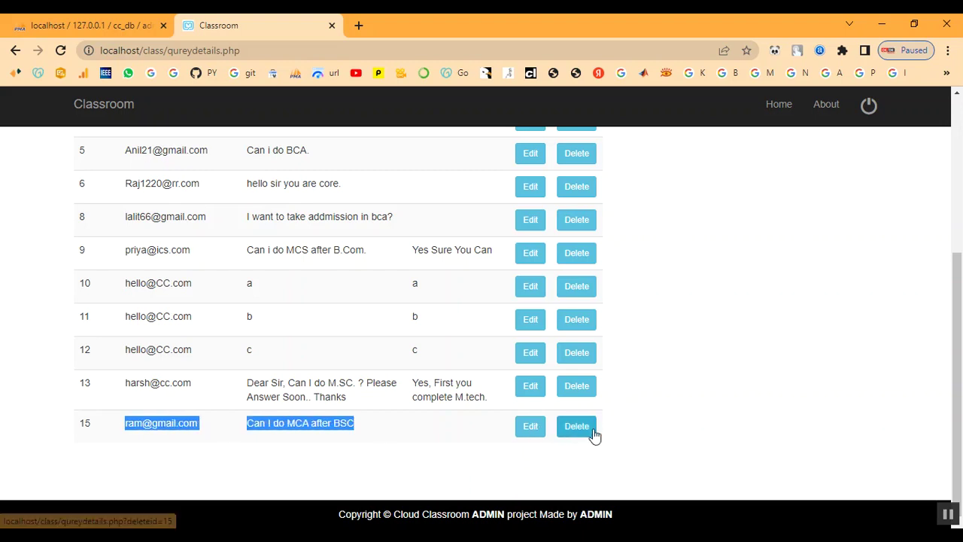
pyautogui.click(534, 438)
pyautogui.scroll(-1, 381, 422)
pyautogui.click(123, 374)
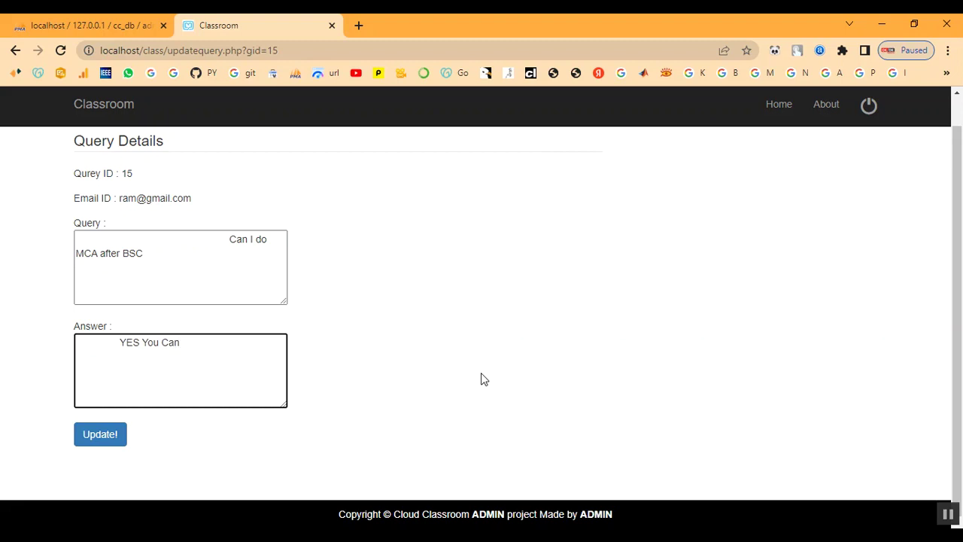
pyautogui.click(113, 443)
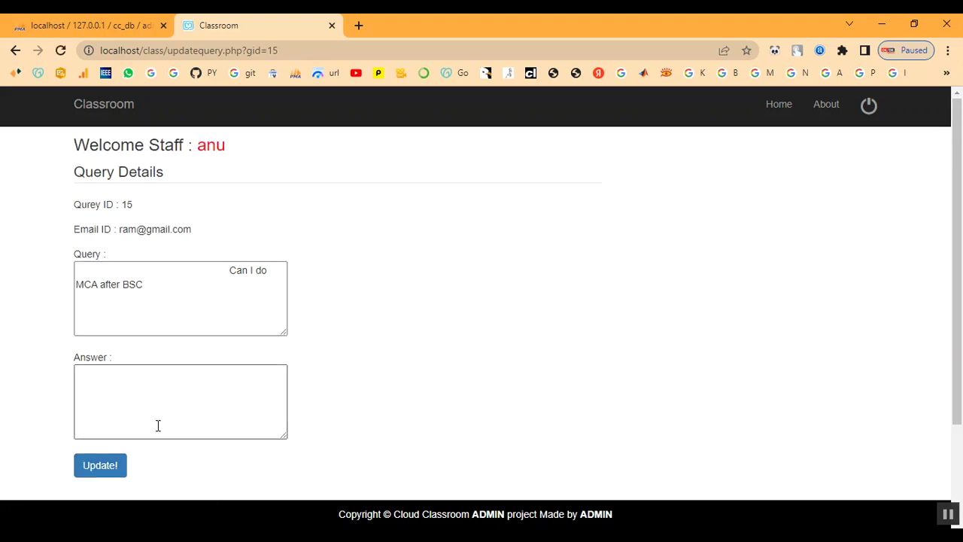
pyautogui.scroll(-2, 186, 394)
pyautogui.moveTo(137, 430); pyautogui.dragTo(311, 448)
pyautogui.scroll(3, 308, 426)
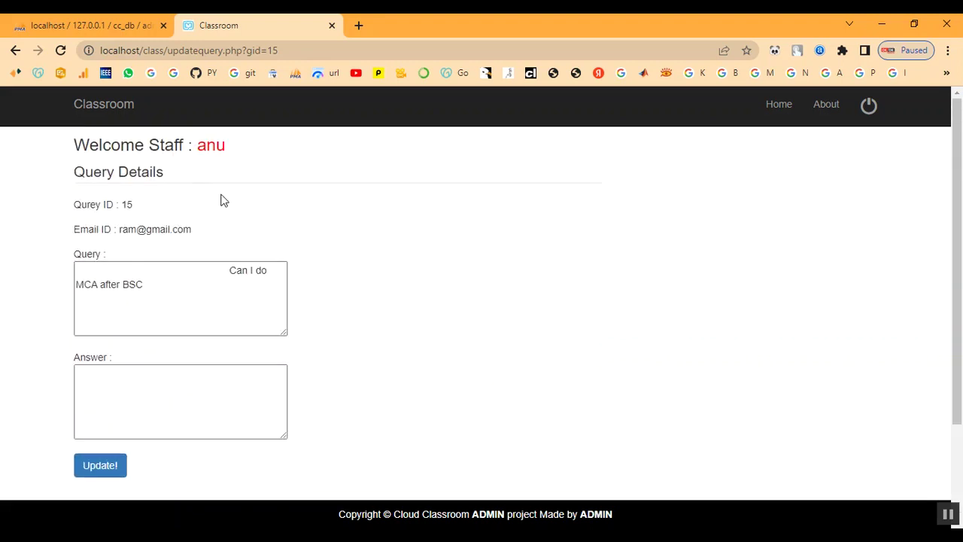
pyautogui.click(214, 148)
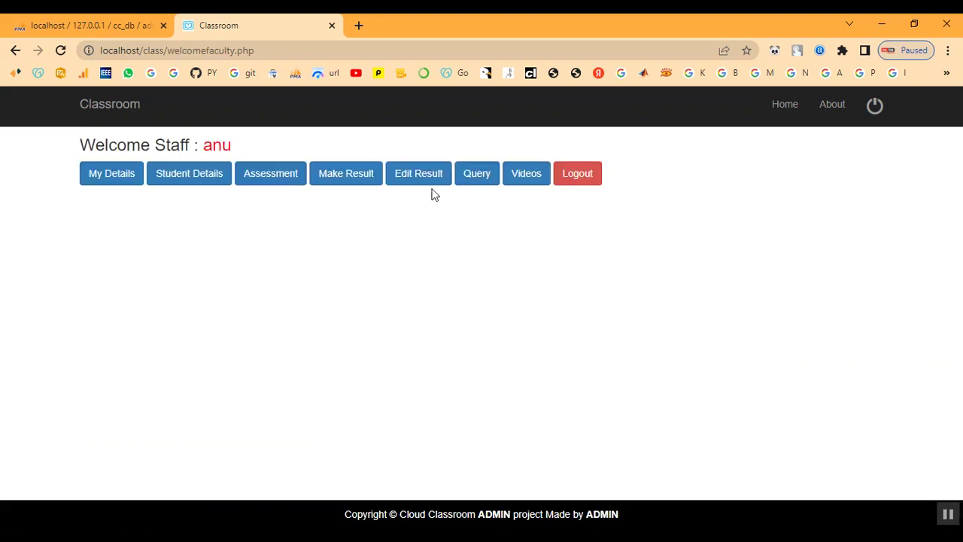
# Confirm the query list now shows query 15 with its new answer
pyautogui.click(465, 178)
pyautogui.scroll(-3, 421, 369)
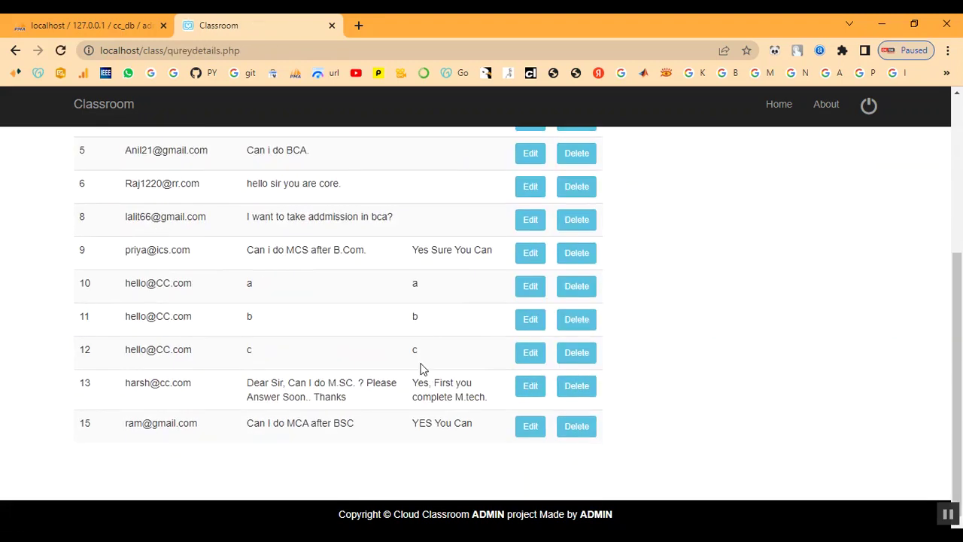
pyautogui.moveTo(245, 427); pyautogui.dragTo(476, 452)
pyautogui.click(464, 464)
pyautogui.scroll(4, 464, 464)
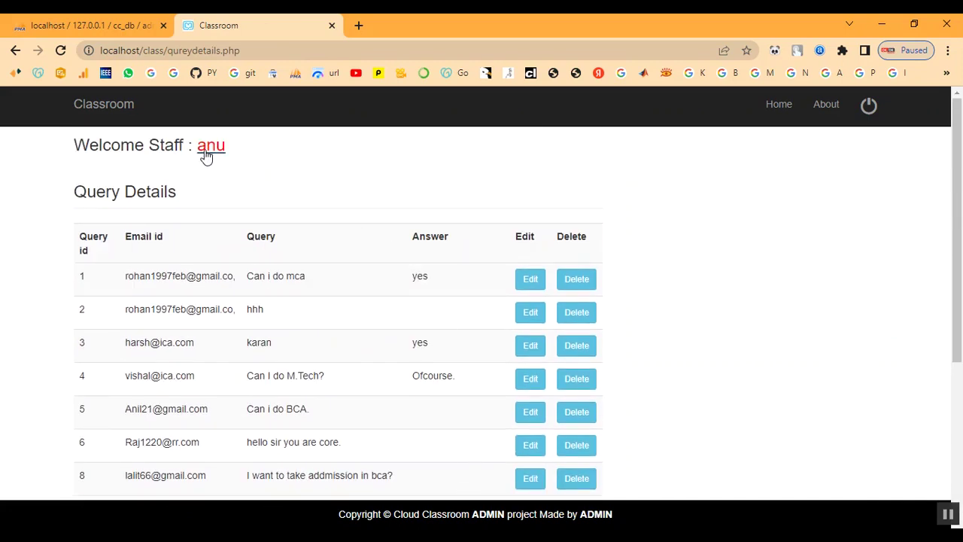
pyautogui.click(207, 149)
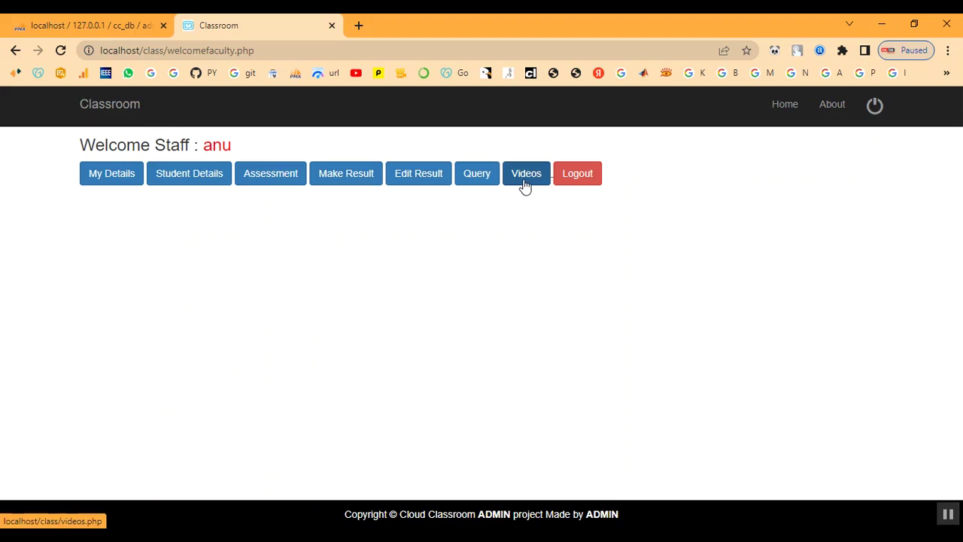
# Browse the existing videos under Manage Videos, then open the Add Videos form
pyautogui.click(523, 185)
pyautogui.click(209, 183)
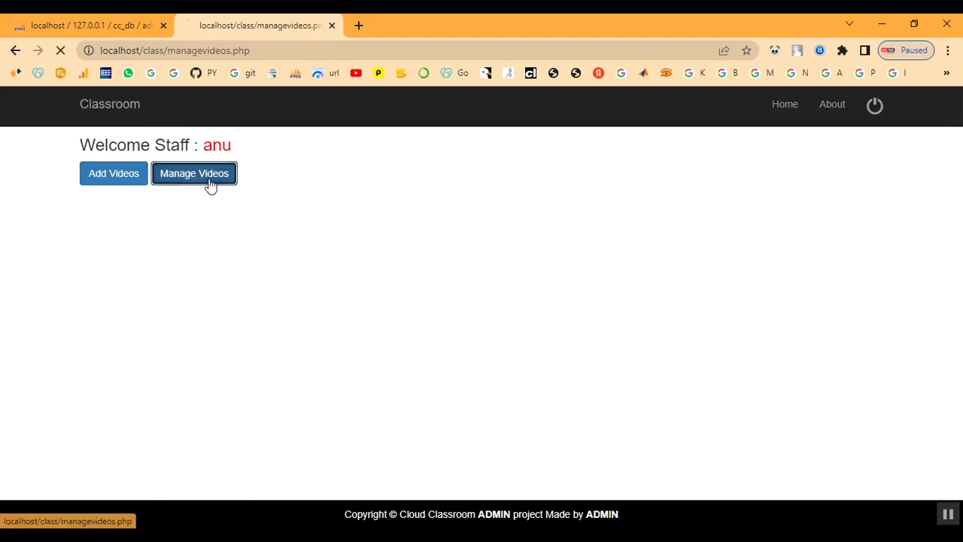
pyautogui.scroll(-10, 288, 312)
pyautogui.scroll(-5, 287, 313)
pyautogui.scroll(15, 287, 313)
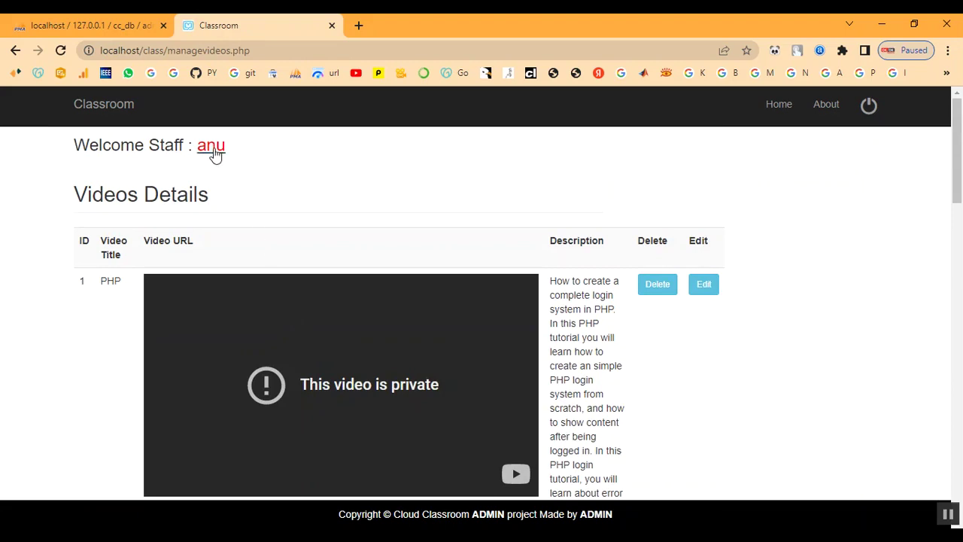
pyautogui.click(210, 147)
pyautogui.click(546, 181)
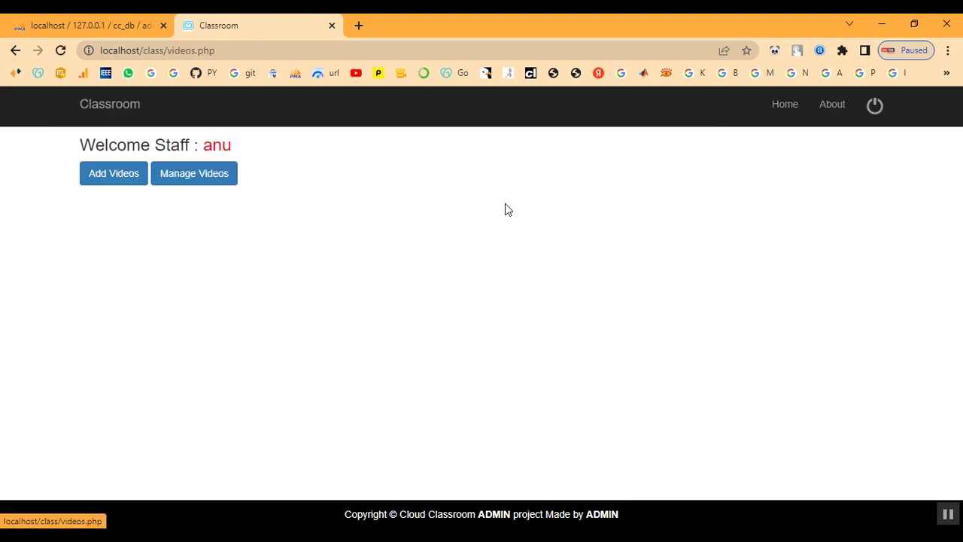
pyautogui.click(113, 183)
# Enter the title C++ and paste the YouTube URL copied from the notes
pyautogui.click(188, 214)
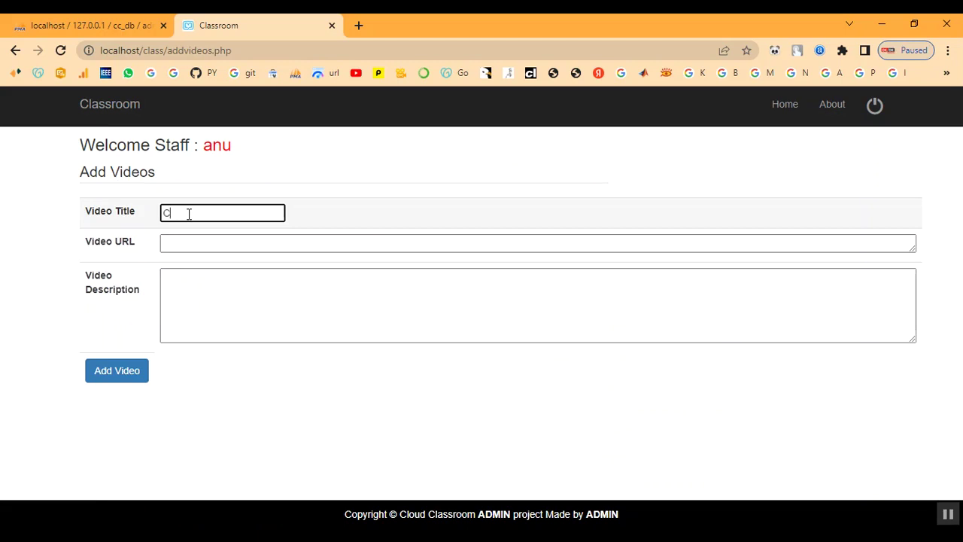
pyautogui.press('Tab')
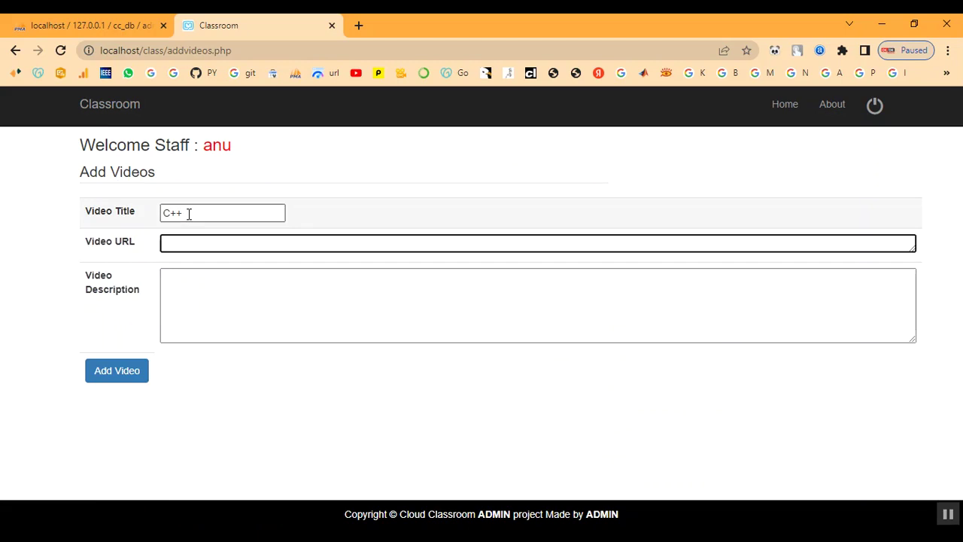
pyautogui.hotkey('alt', 'Tab')
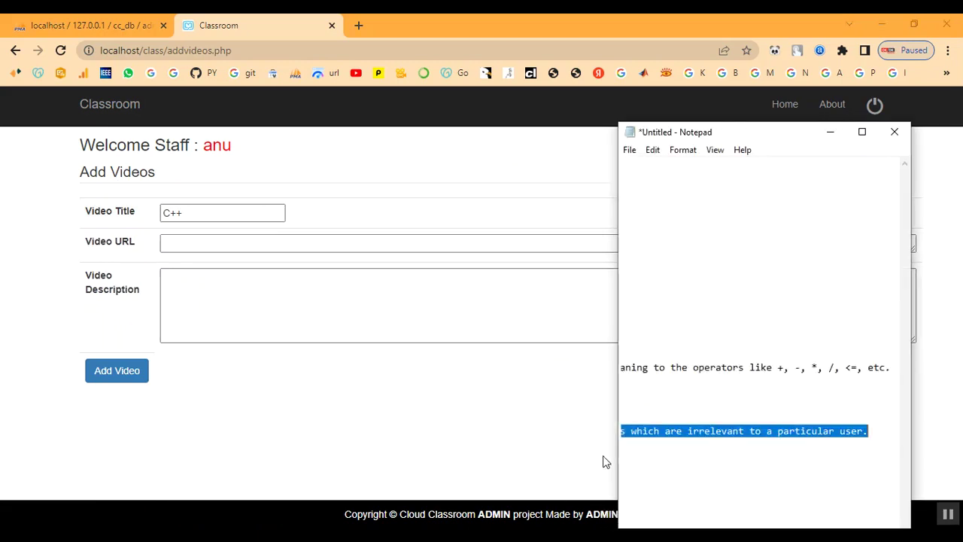
pyautogui.click(674, 403)
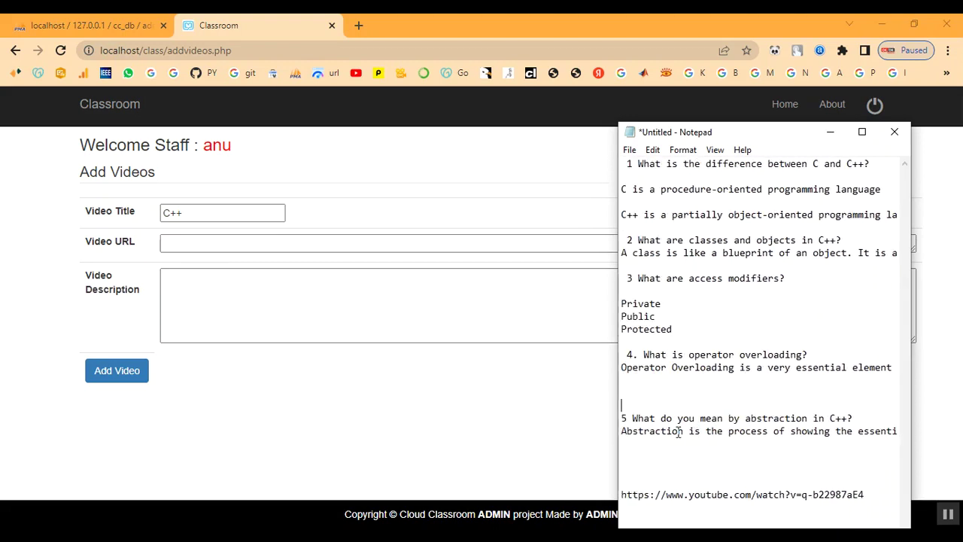
pyautogui.moveTo(621, 494); pyautogui.dragTo(866, 492)
pyautogui.hotkey('ctrl', 'c')
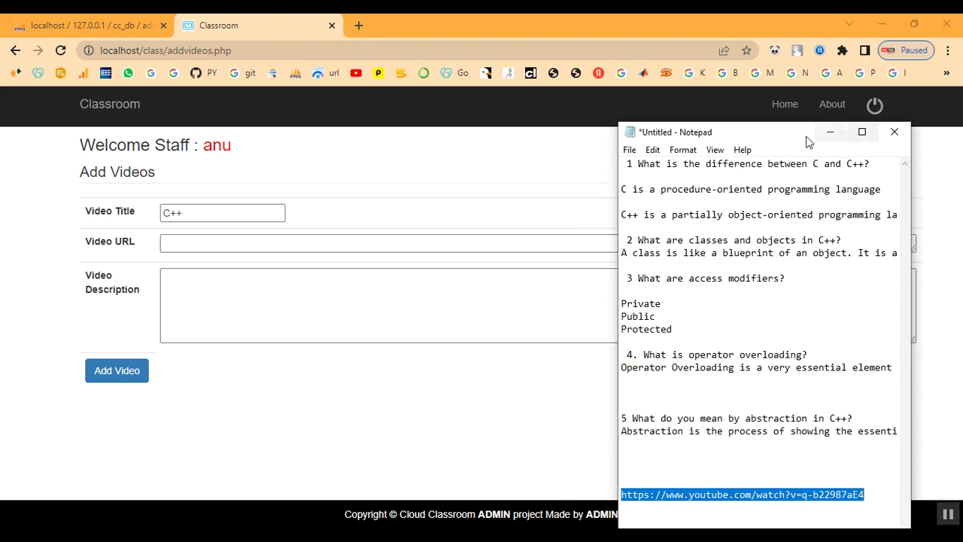
pyautogui.click(830, 131)
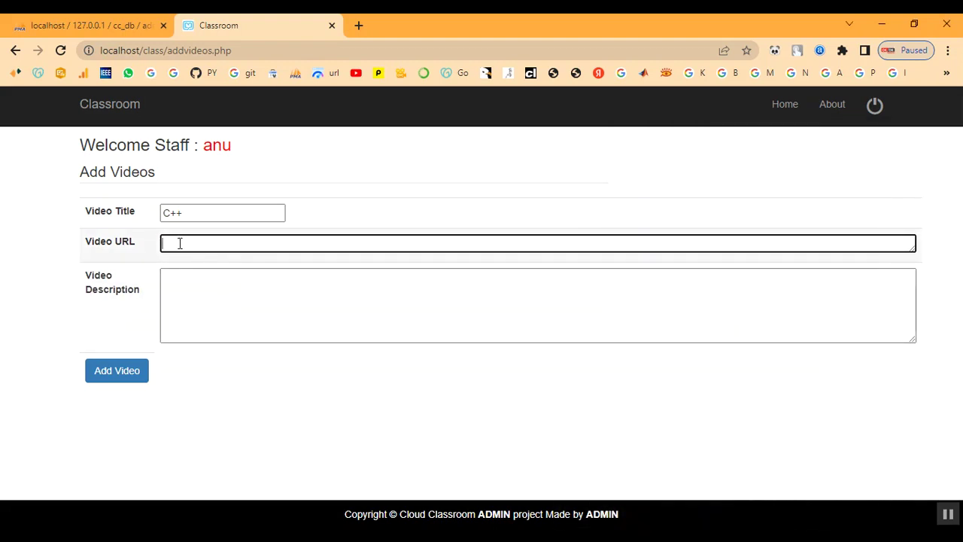
pyautogui.hotkey('ctrl', 'v')
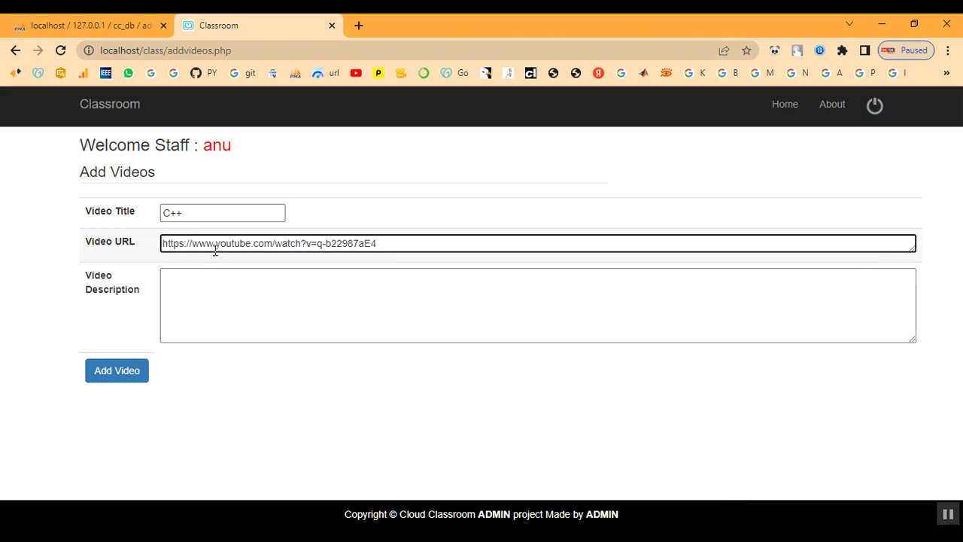
# Add the description 'C++ Video', submit, and return to the staff welcome page
pyautogui.click(219, 292)
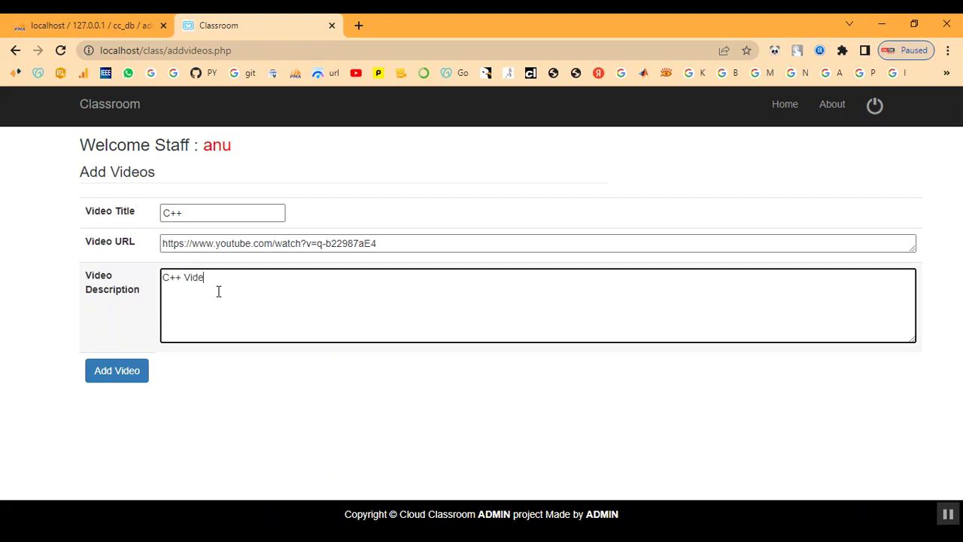
pyautogui.click(117, 374)
pyautogui.moveTo(230, 186); pyautogui.dragTo(432, 199)
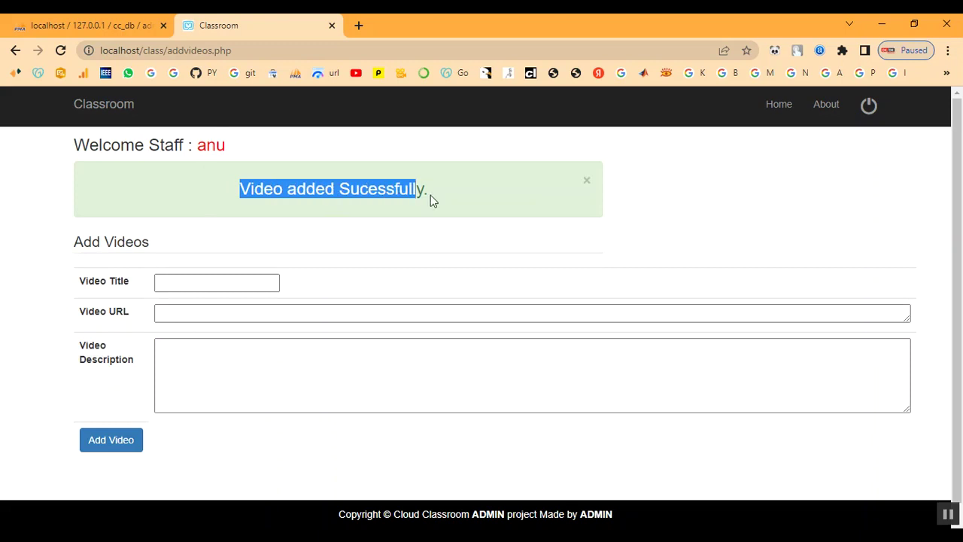
pyautogui.click(535, 208)
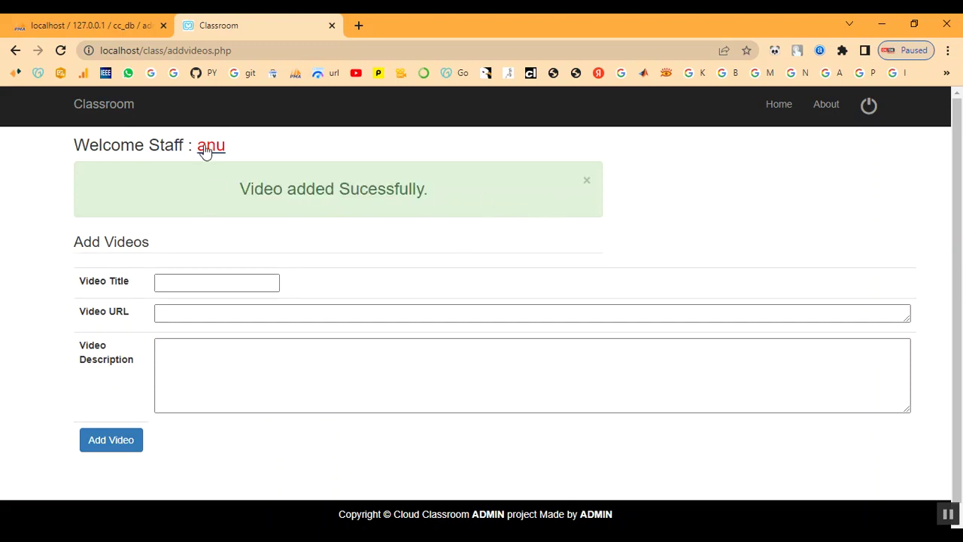
pyautogui.click(201, 149)
# Log out of staff and enter the student's e-mail on the Student Login page
pyautogui.click(524, 181)
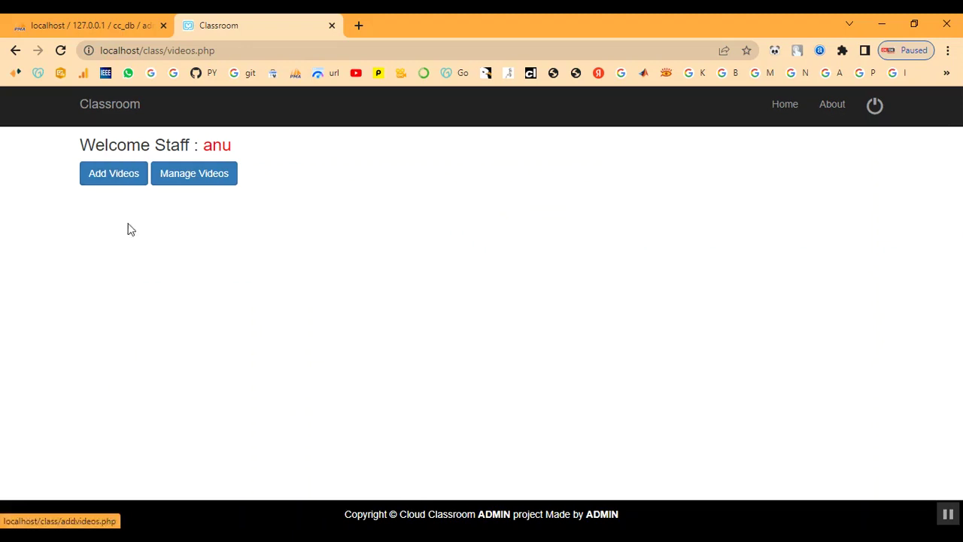
pyautogui.click(867, 108)
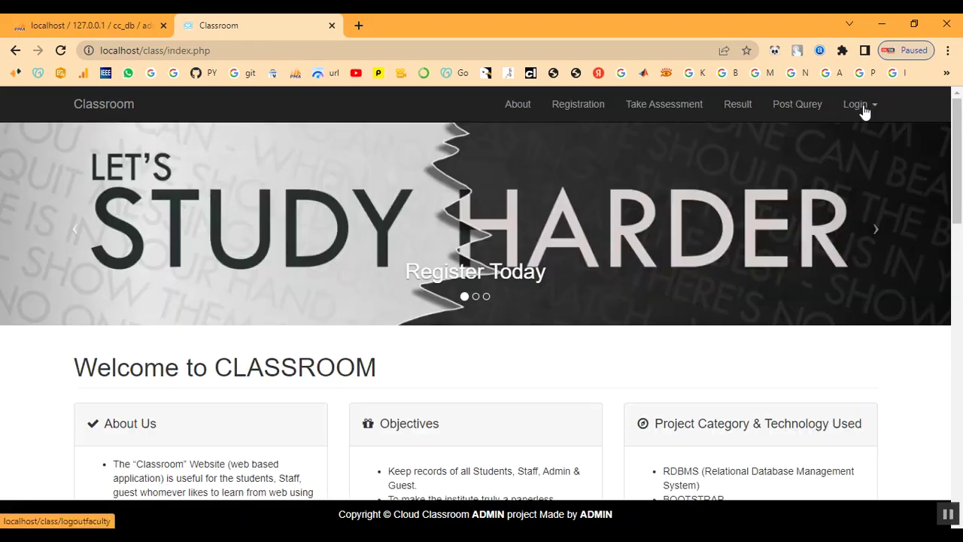
pyautogui.click(856, 105)
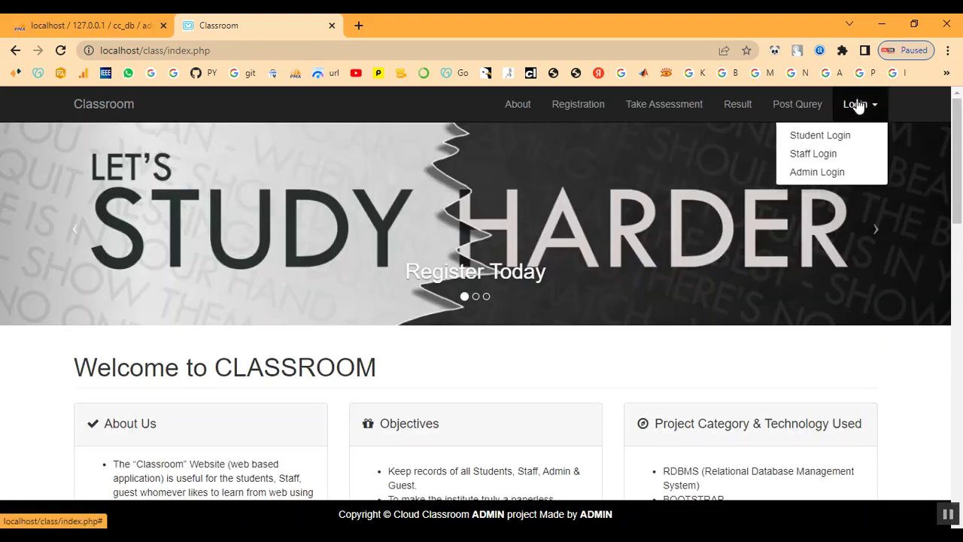
pyautogui.click(834, 140)
pyautogui.click(114, 227)
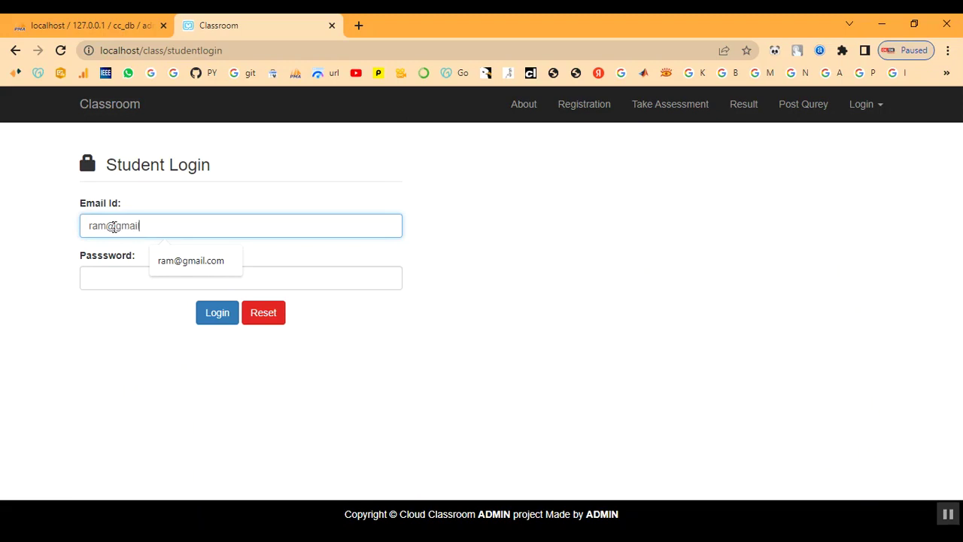
pyautogui.press('Tab')
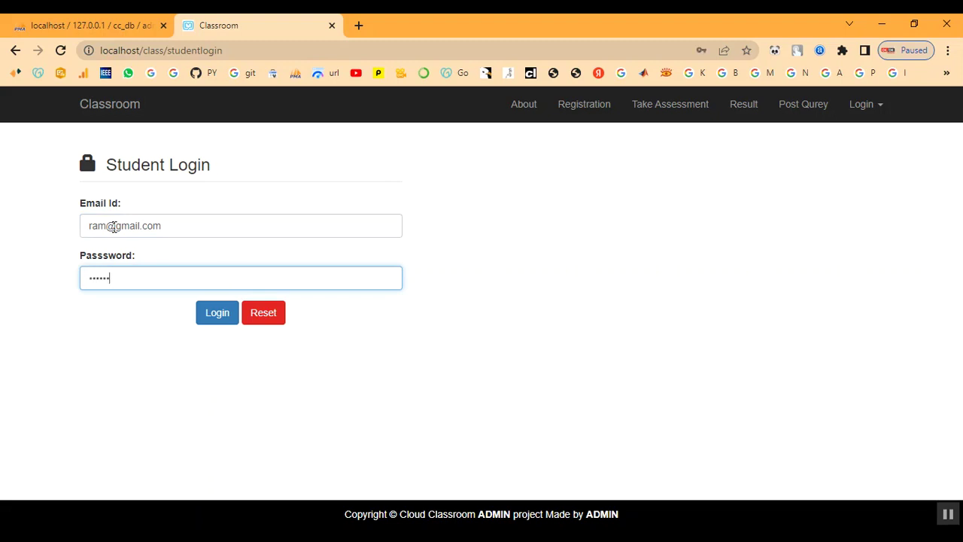
# Log in and open the C++ video's details from the e-learning videos list
pyautogui.click(234, 322)
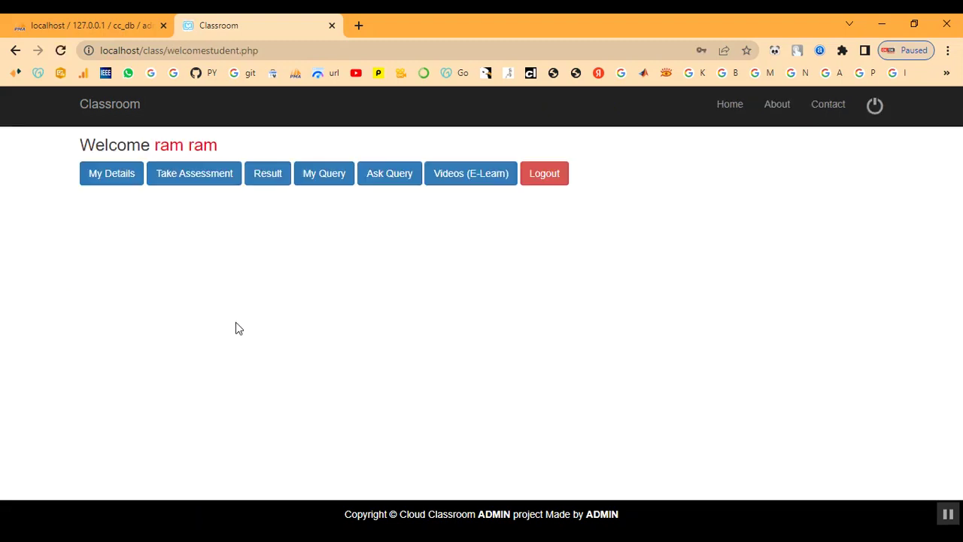
pyautogui.click(457, 185)
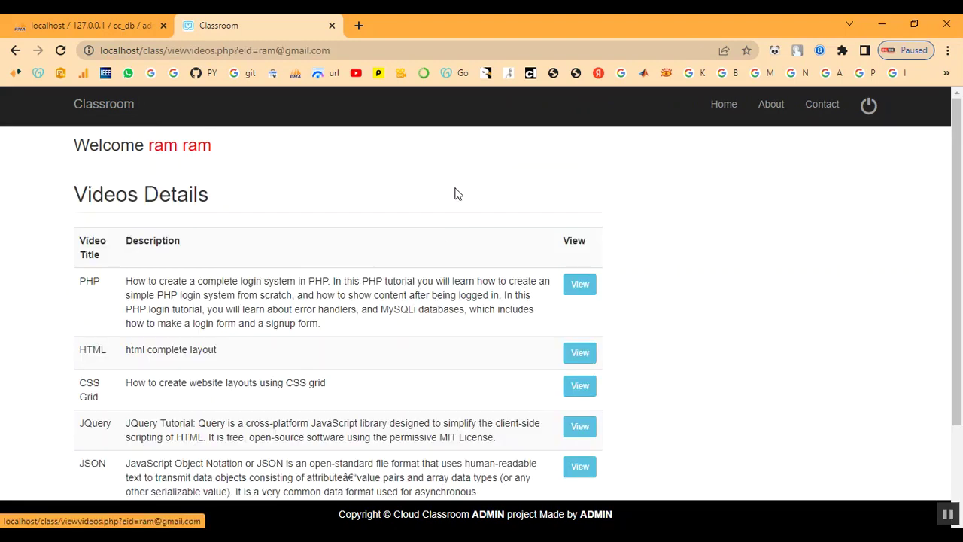
pyautogui.scroll(-2, 356, 324)
pyautogui.scroll(-1, 357, 324)
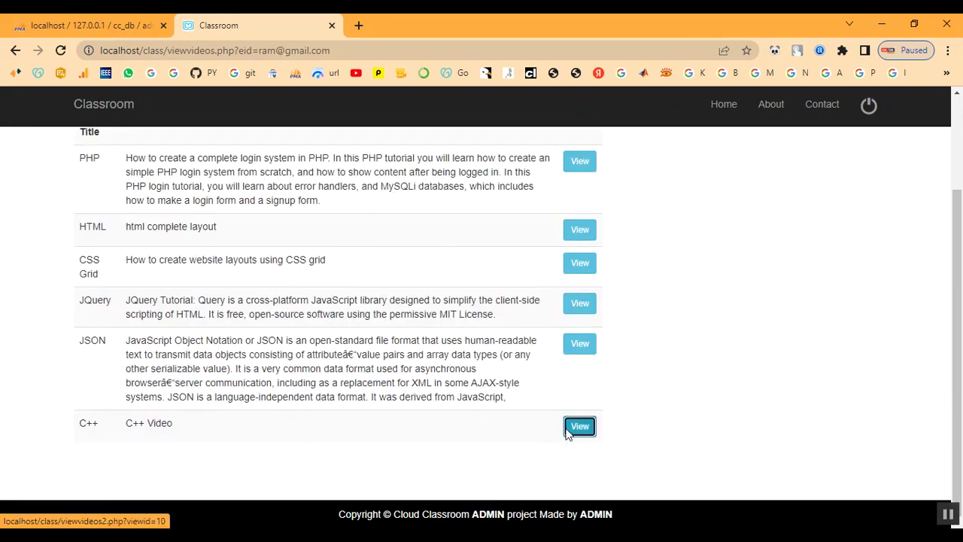
pyautogui.click(568, 429)
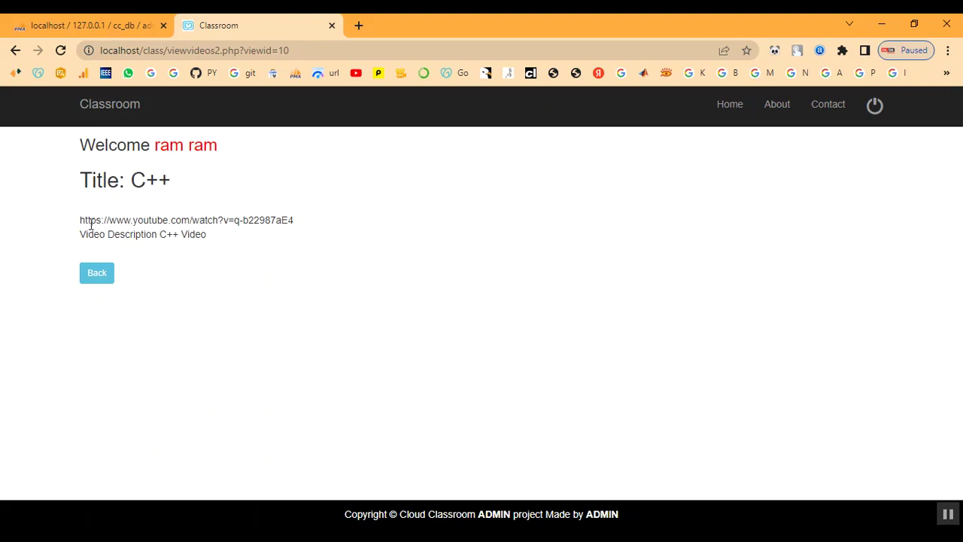
# Open the C++ video's YouTube link in a new tab
pyautogui.moveTo(81, 221); pyautogui.dragTo(303, 222)
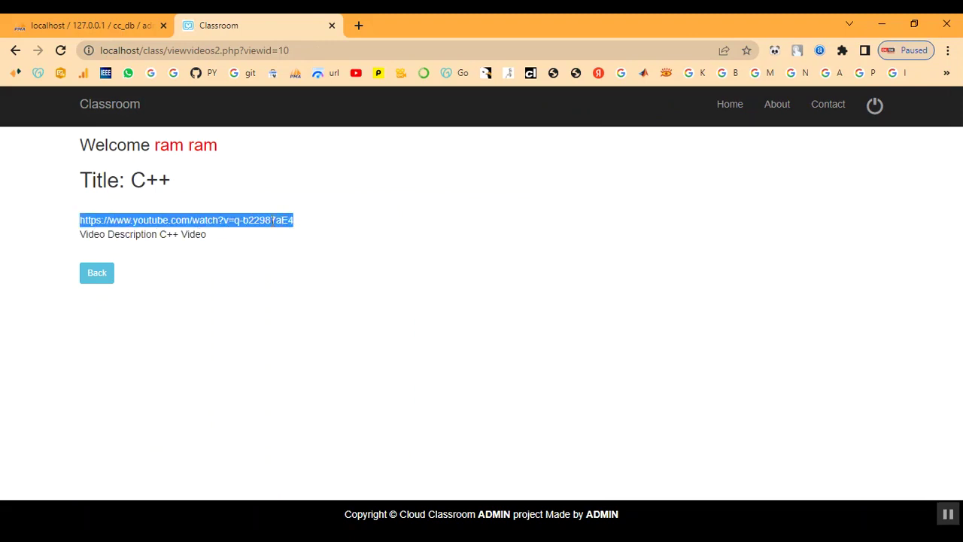
pyautogui.rightClick(272, 220)
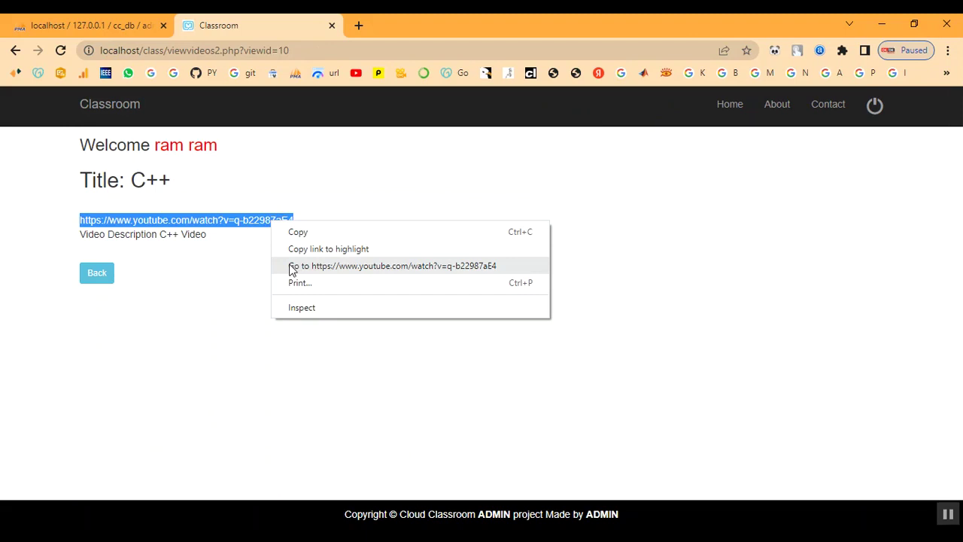
pyautogui.click(293, 266)
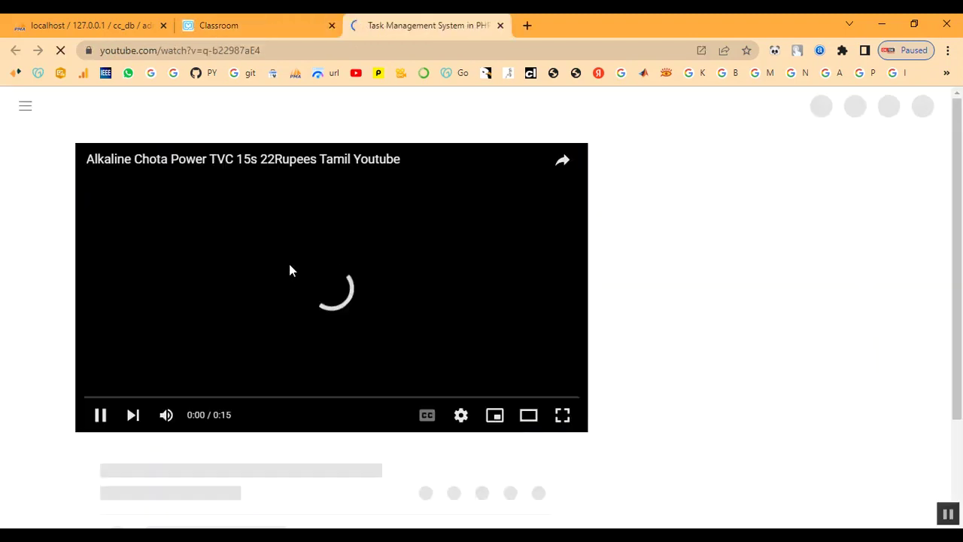
# Mute the 'Task Management System in PHP' YouTube video, then close its tab
pyautogui.click(160, 414)
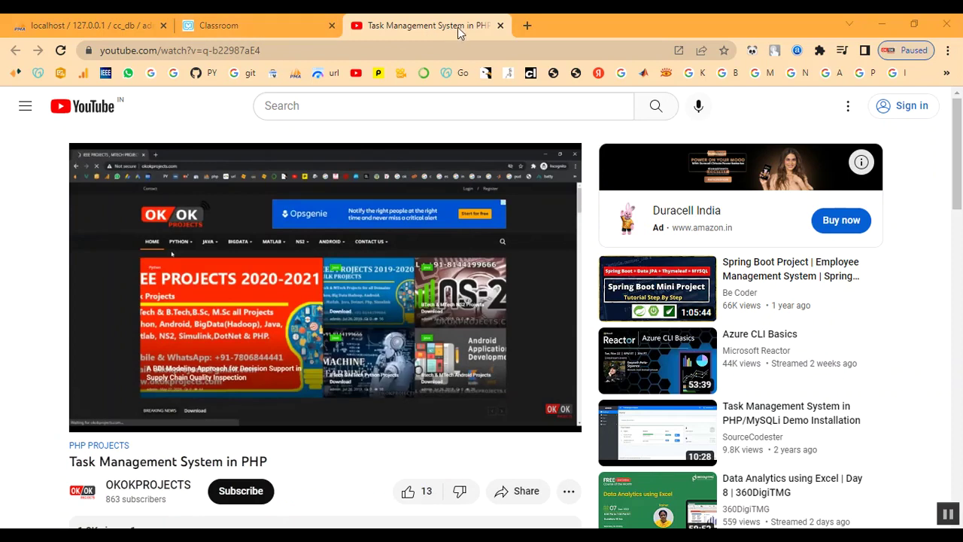
pyautogui.click(500, 25)
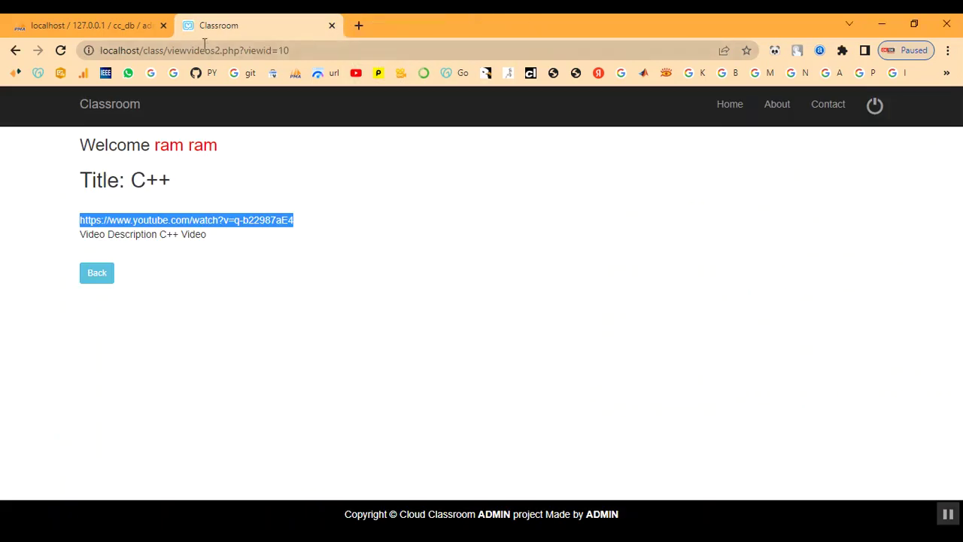
# Go back from the C++ video page through the videos list to the student welcome page
pyautogui.click(336, 306)
pyautogui.click(98, 272)
pyautogui.scroll(-2, 339, 370)
pyautogui.scroll(2, 340, 371)
pyautogui.click(183, 149)
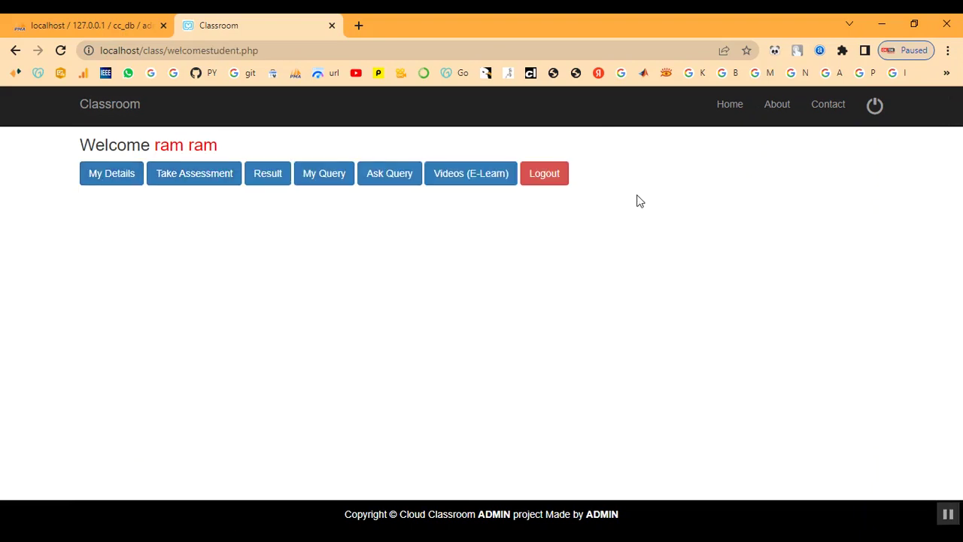
# Log the student out and view the public home page with its CLASSROOM section
pyautogui.click(551, 183)
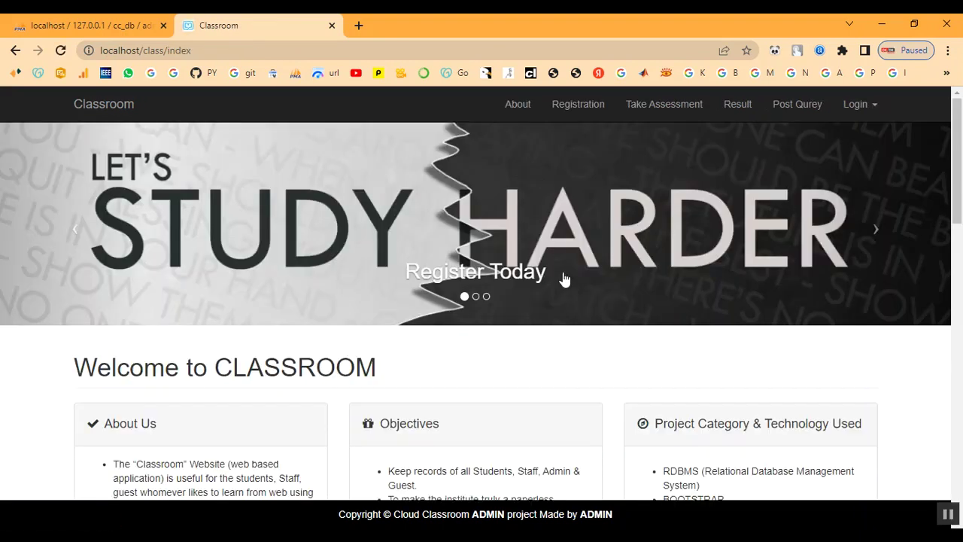
pyautogui.scroll(-10, 566, 286)
pyautogui.scroll(-4, 570, 305)
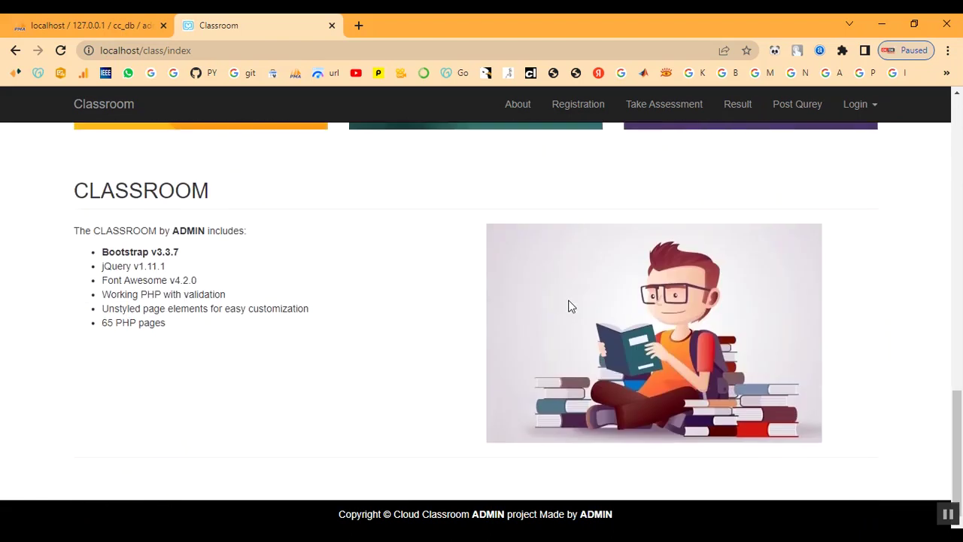
pyautogui.scroll(15, 570, 305)
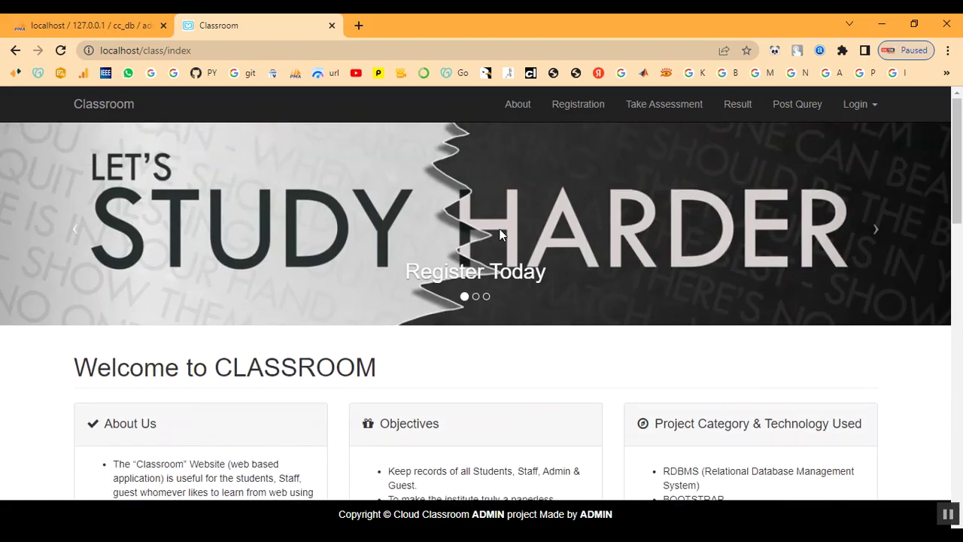